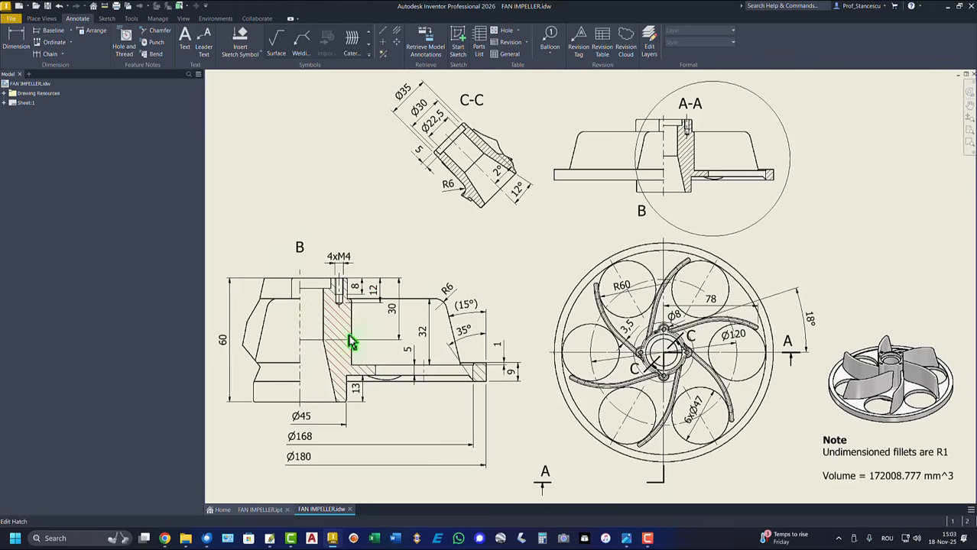
Open Sketch1 for editing to examine the impeller's dimensioned half-section profile, and finish the sketch
click(361, 402)
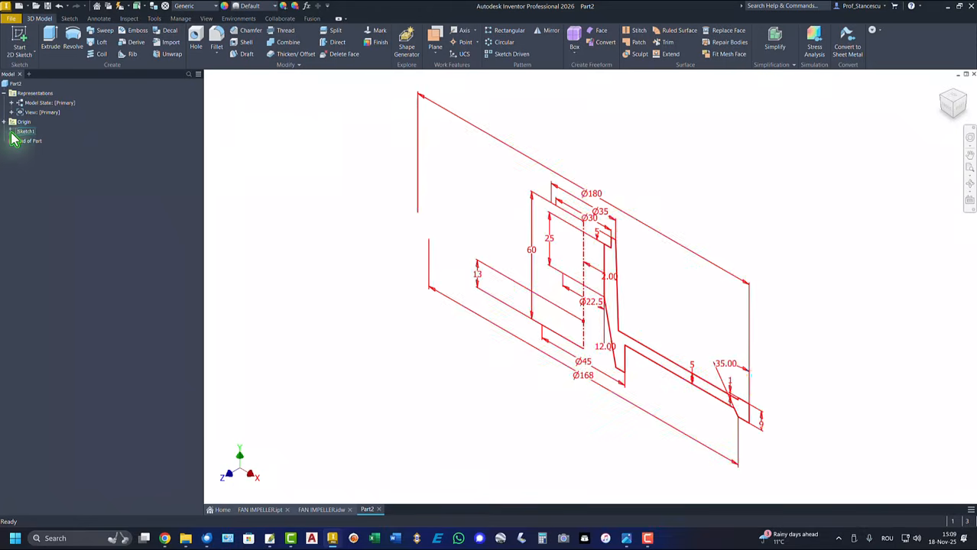
click(23, 131)
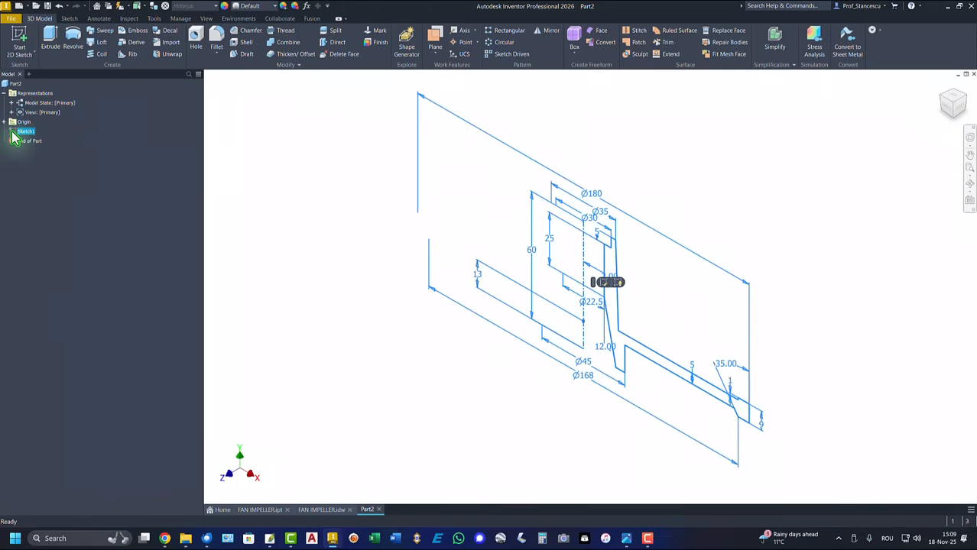
double_click(13, 133)
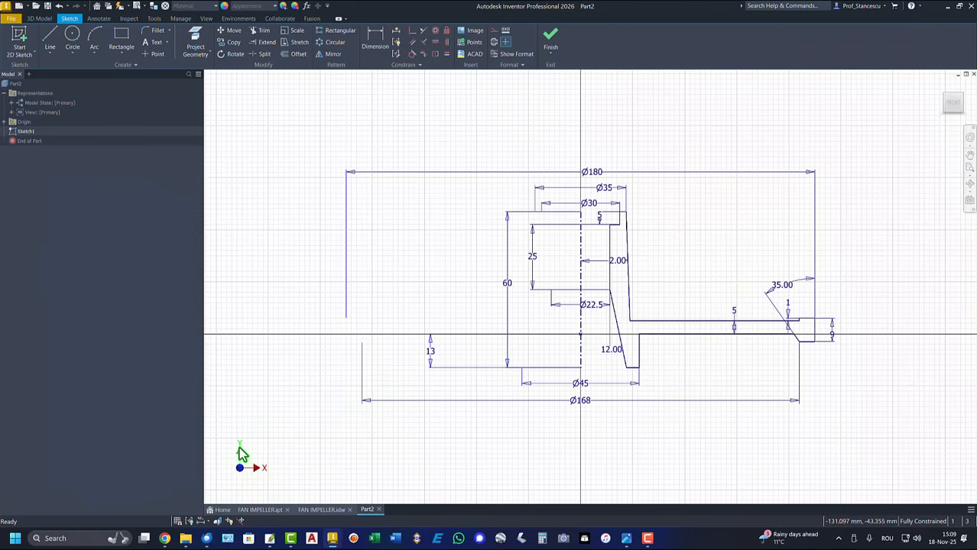
click(552, 42)
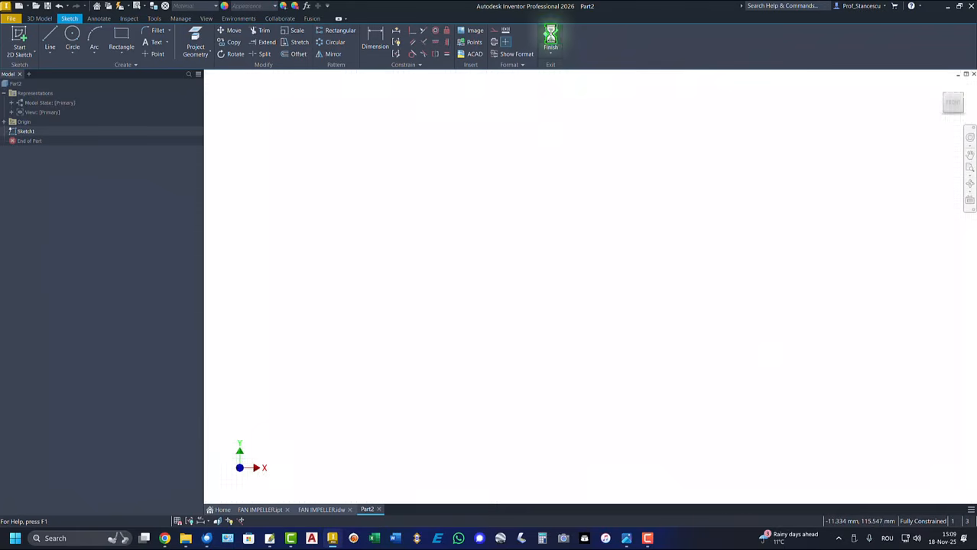
Make Sketch1 visible and revolve its profile a full 360 degrees about the centerline into a new solid
right_click(13, 134)
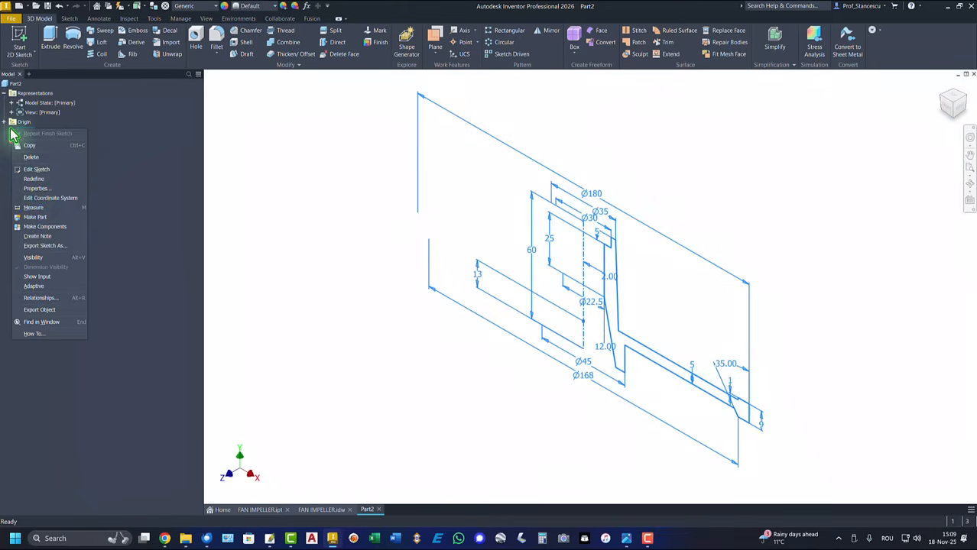
click(33, 259)
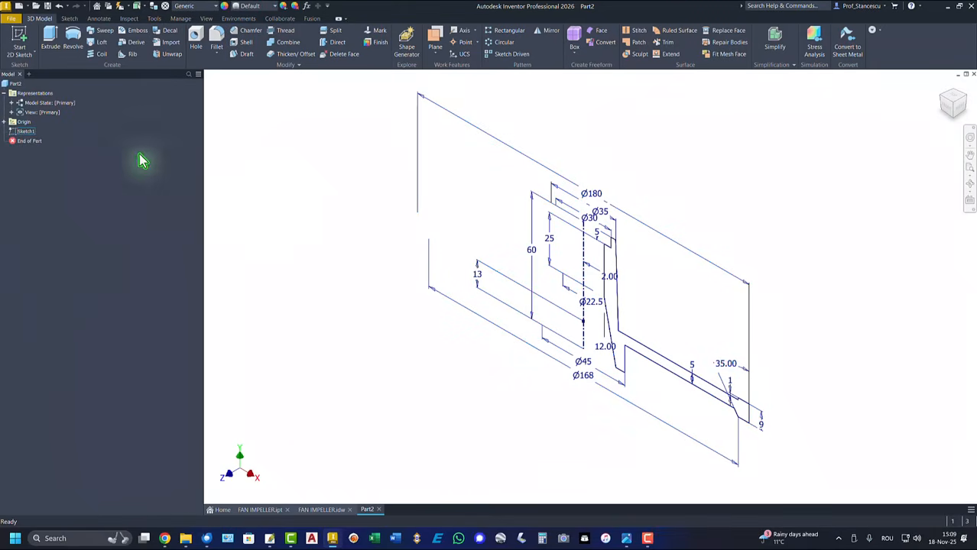
click(74, 37)
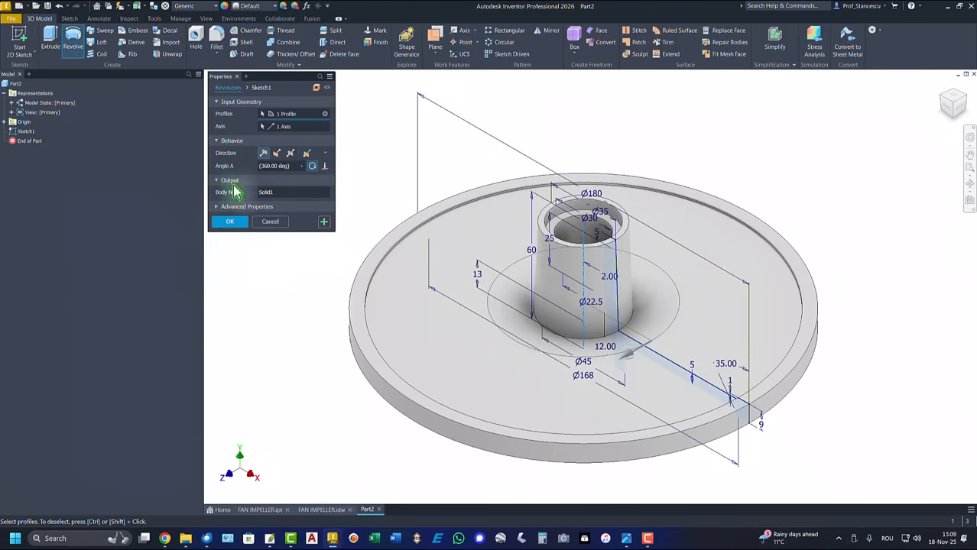
click(231, 220)
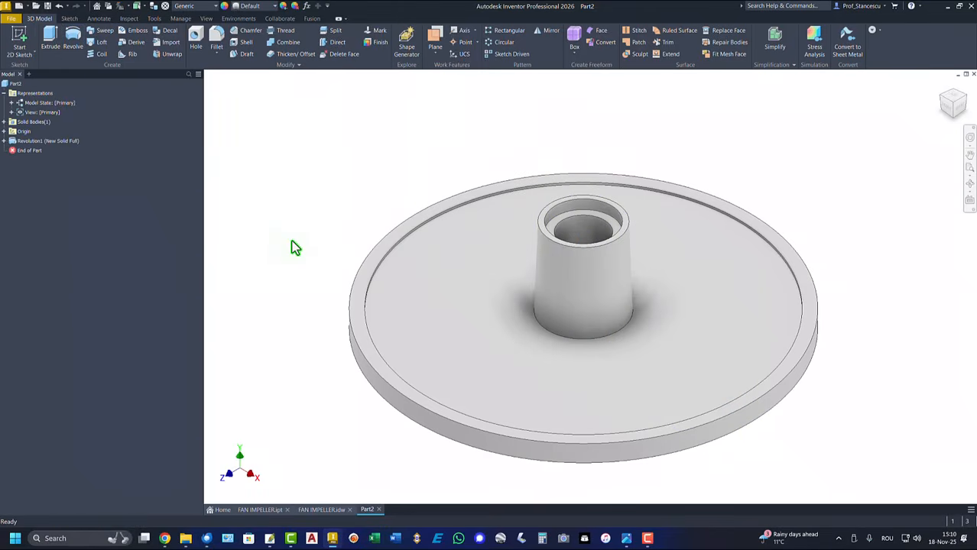
key(F6)
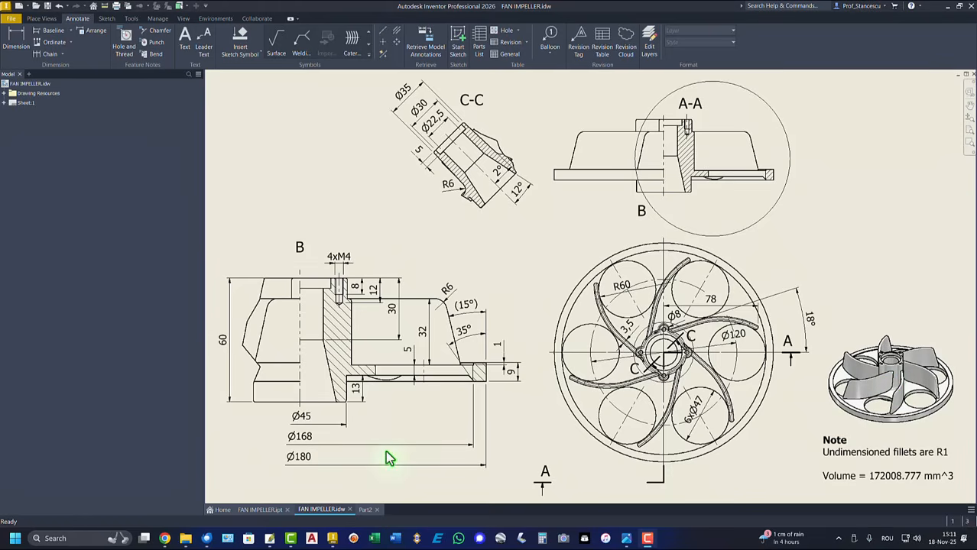
Fillet the edge where the outside of the hub meets the disc's upper face with a 6 mm radius
scroll(334, 405, up, 5)
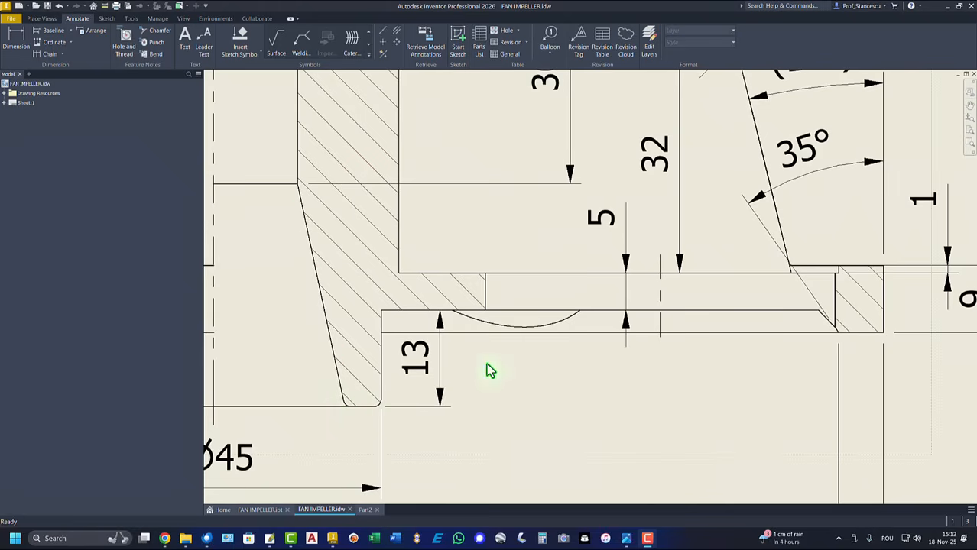
key(ctrl+Tab)
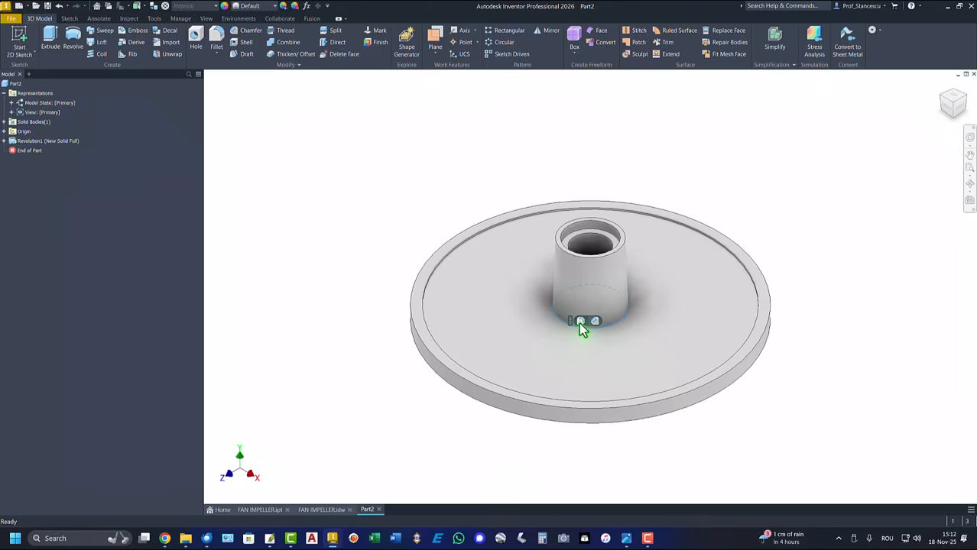
click(580, 322)
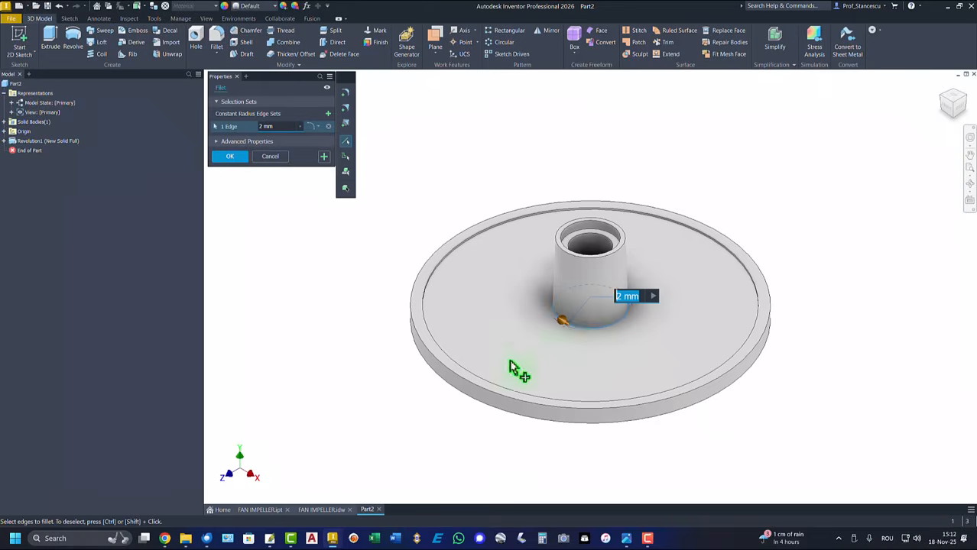
text(6)
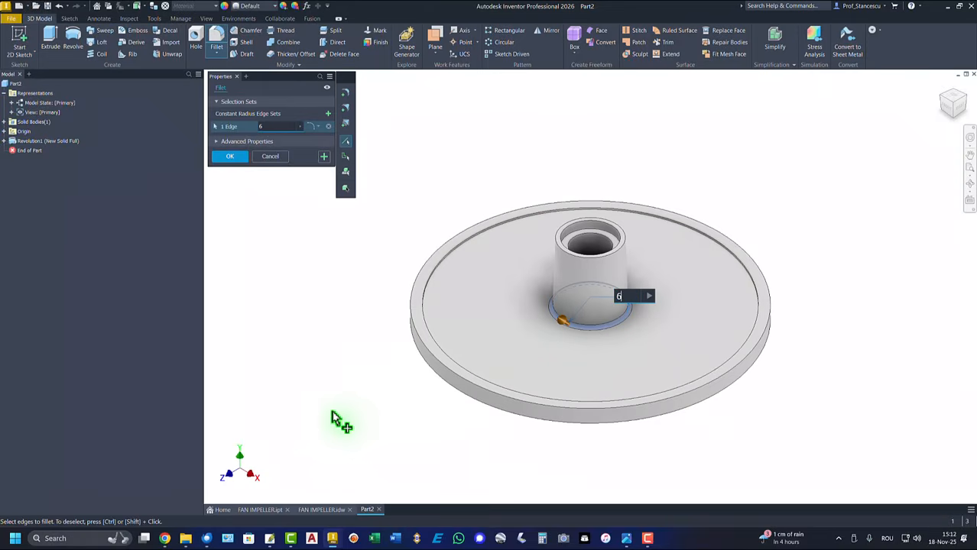
click(323, 157)
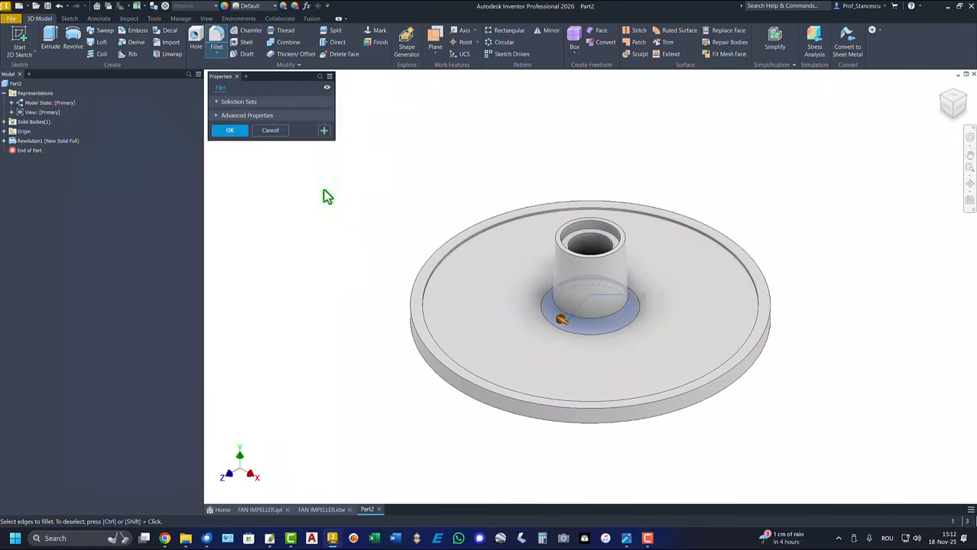
Fillet the outer and inner circular edges at the hub's lower end with a 1 mm radius
shift+middle_drag(320, 340, 537, 437)
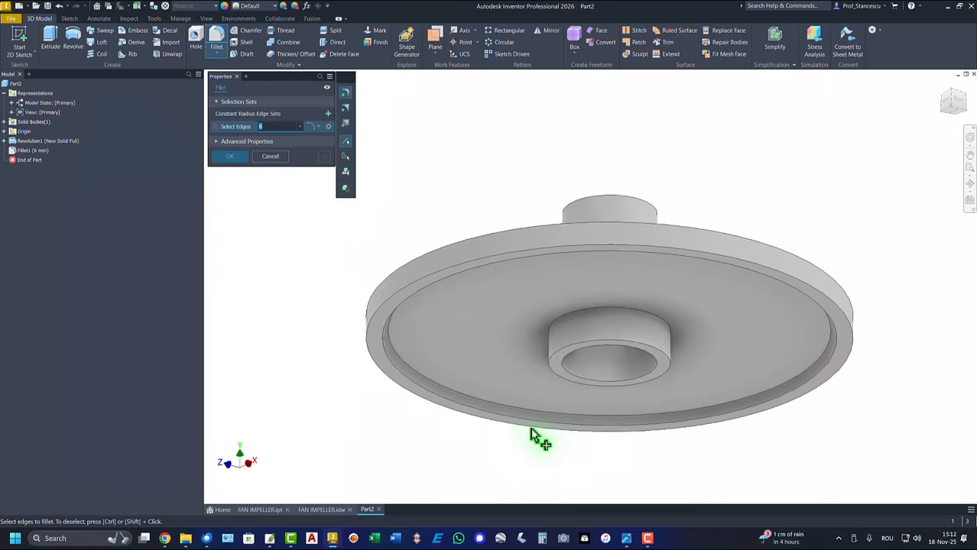
click(564, 357)
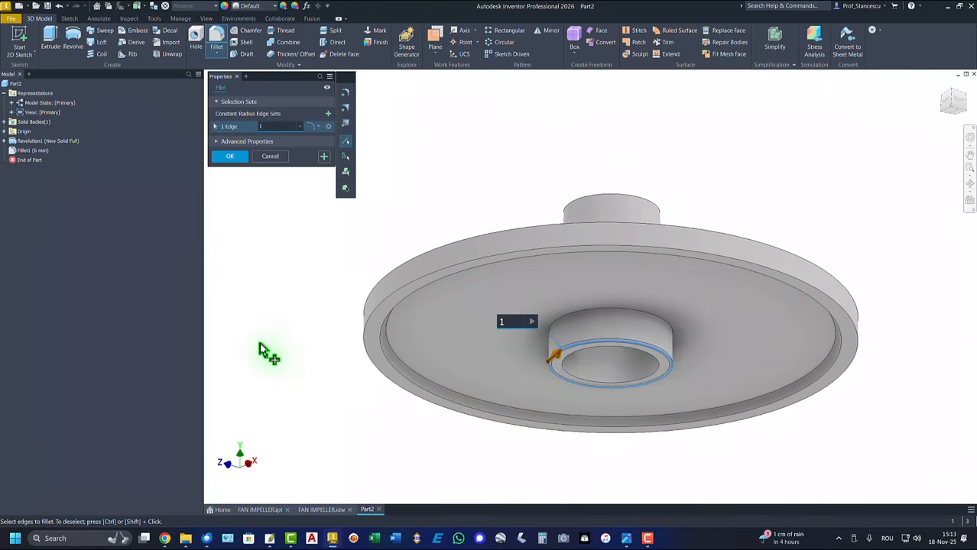
click(568, 380)
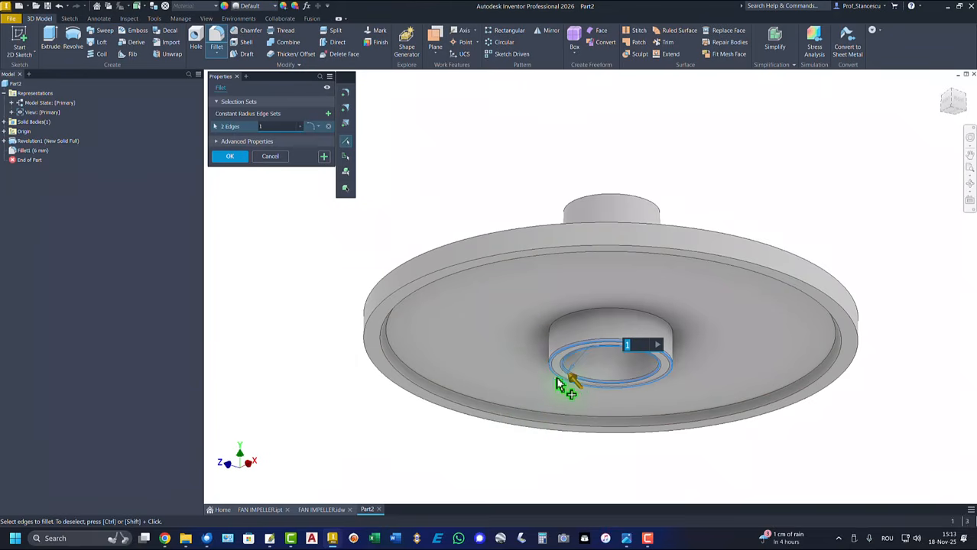
click(234, 155)
key(F6)
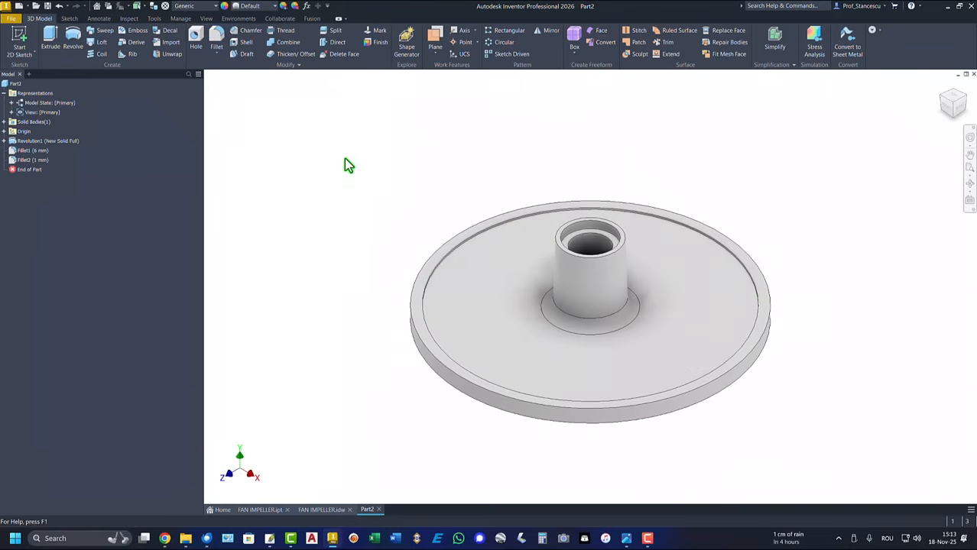
Circular-pattern the Extrusion1 hole cut around the hub axis as 6 instances over 360 degrees
click(321, 510)
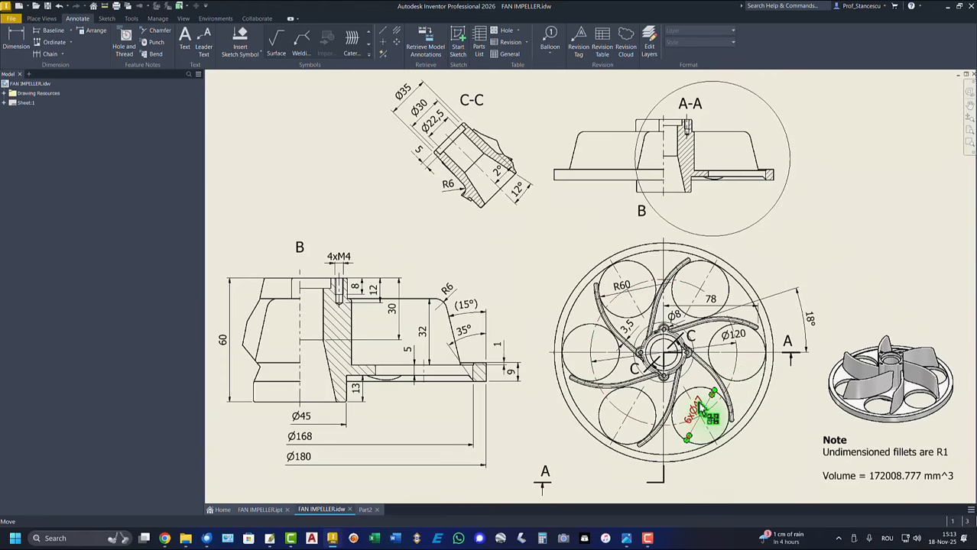
drag(700, 410, 701, 415)
click(366, 510)
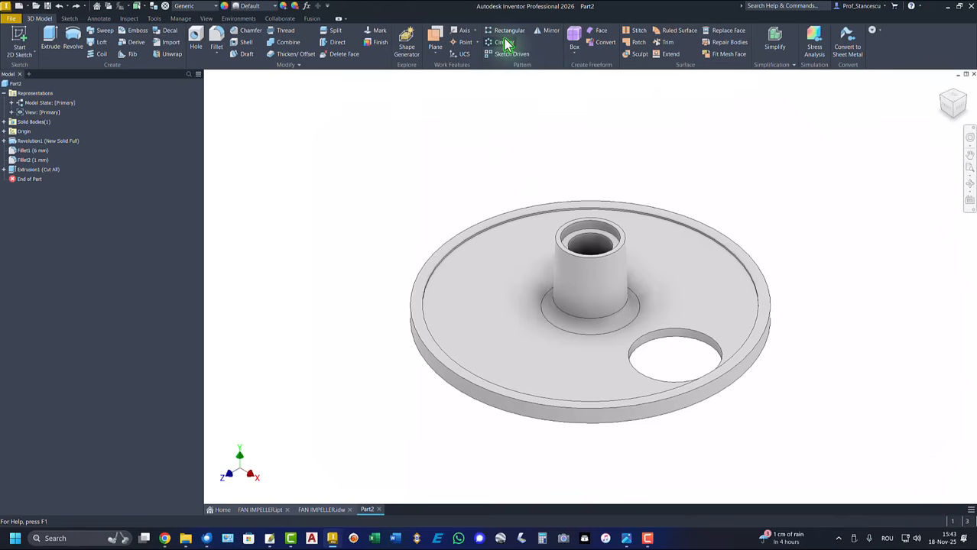
click(502, 42)
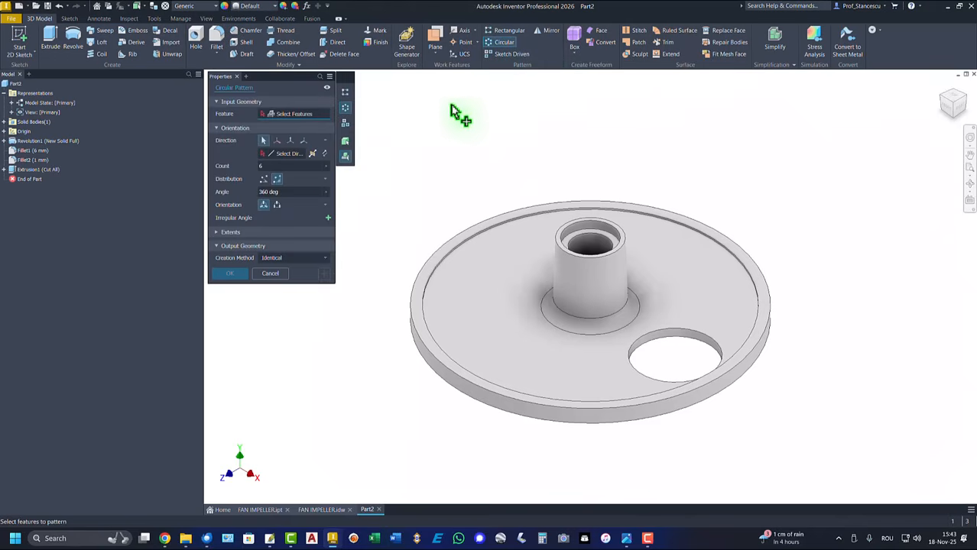
click(30, 169)
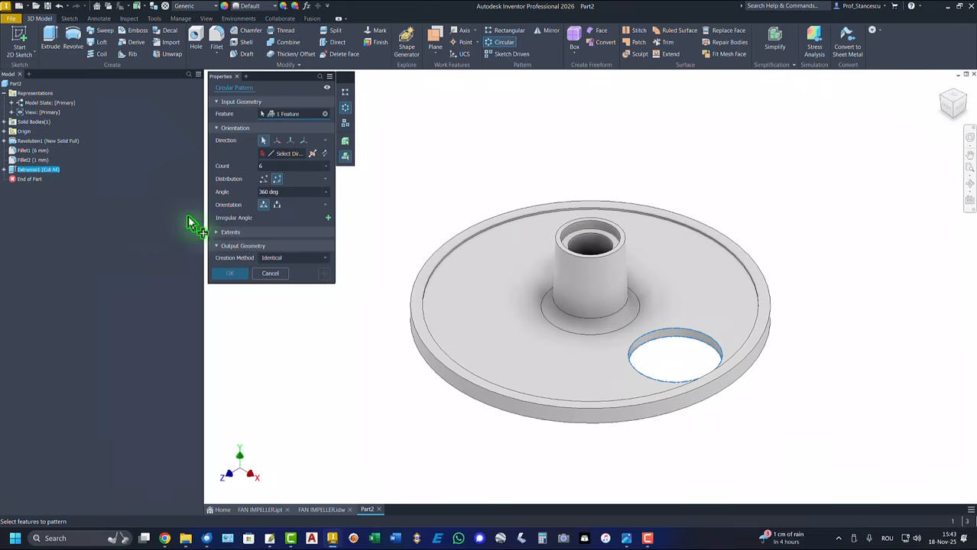
click(295, 155)
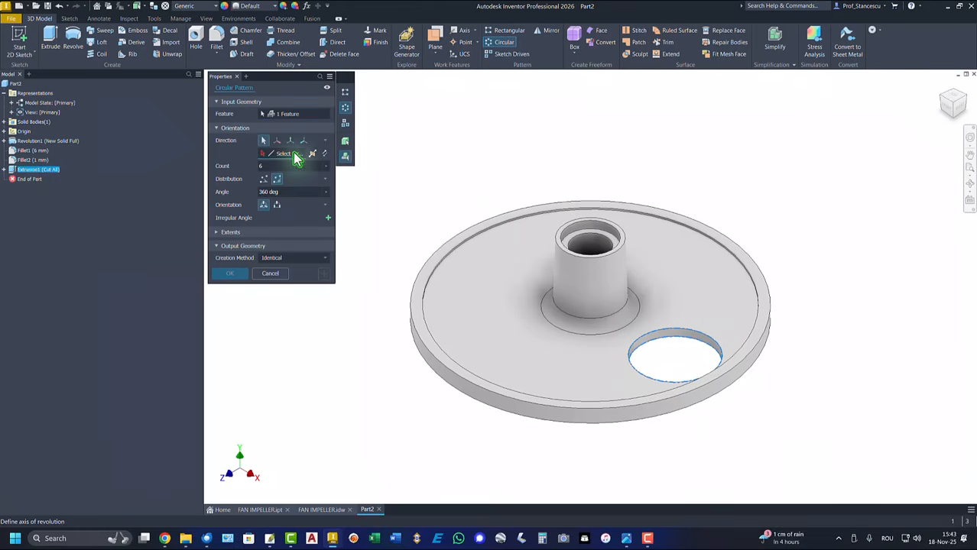
click(575, 292)
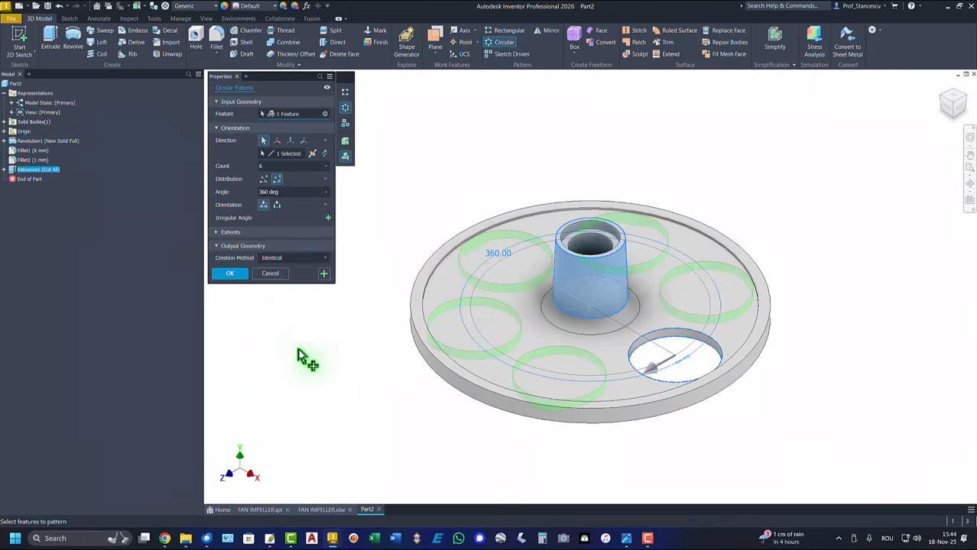
click(232, 274)
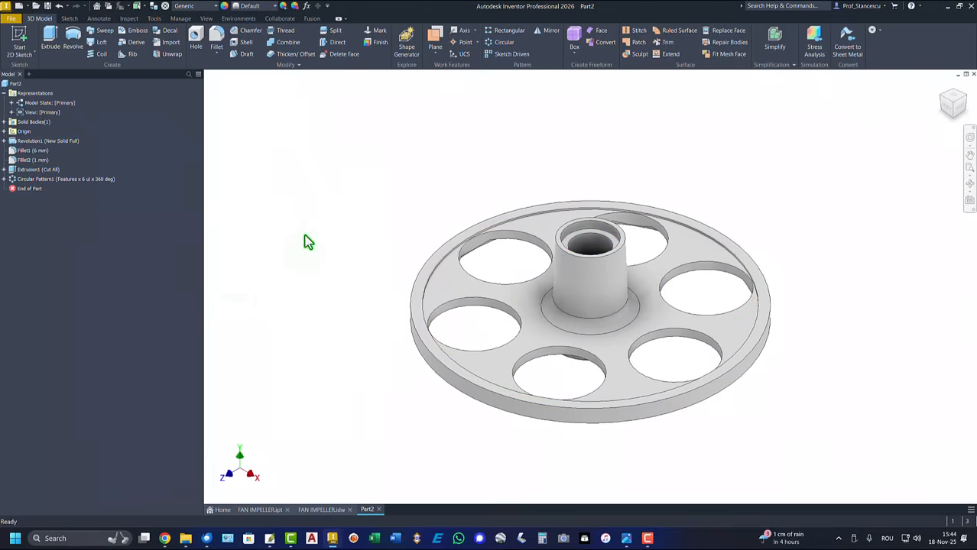
Create a sketch on the disc's upper face, project the hub's outer top edge into it, and slice the graphics at the sketch plane
key(ctrl+Tab)
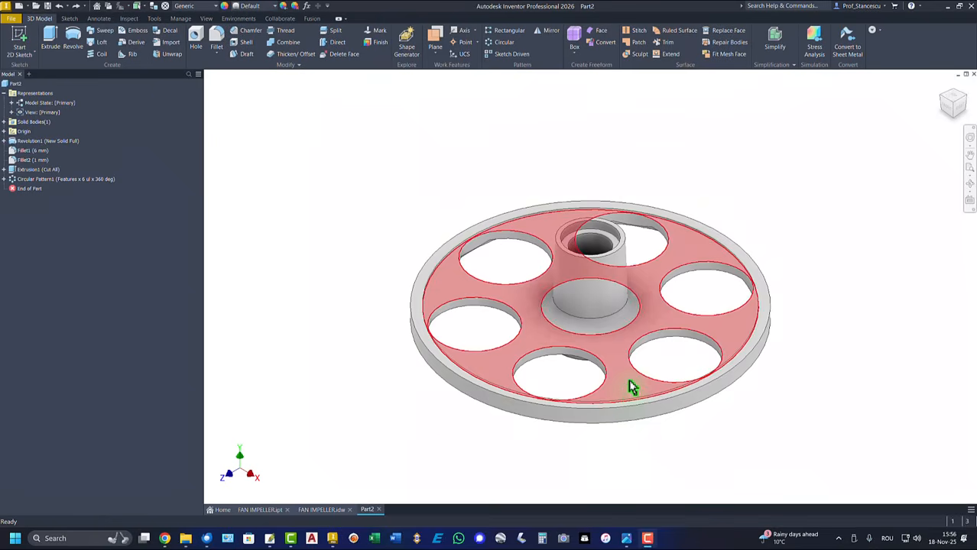
click(632, 386)
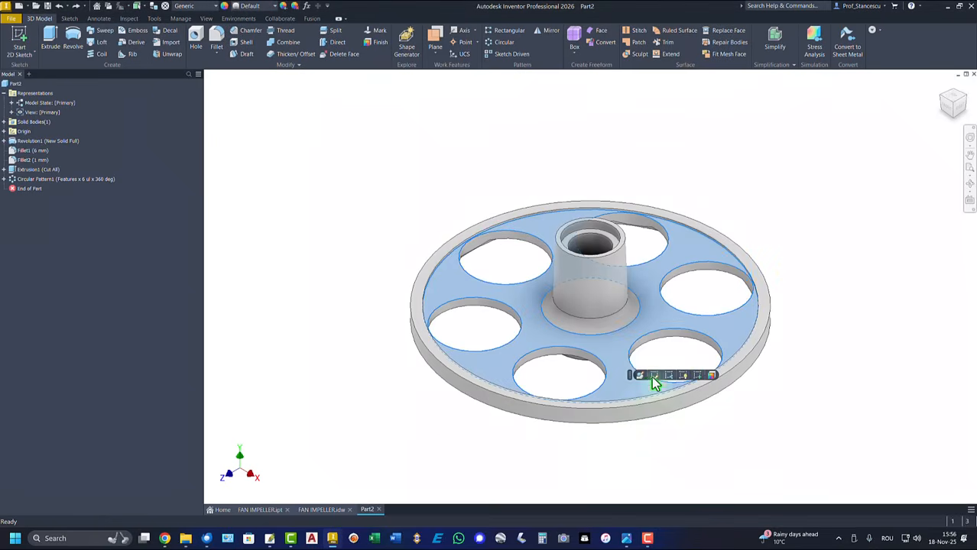
click(698, 376)
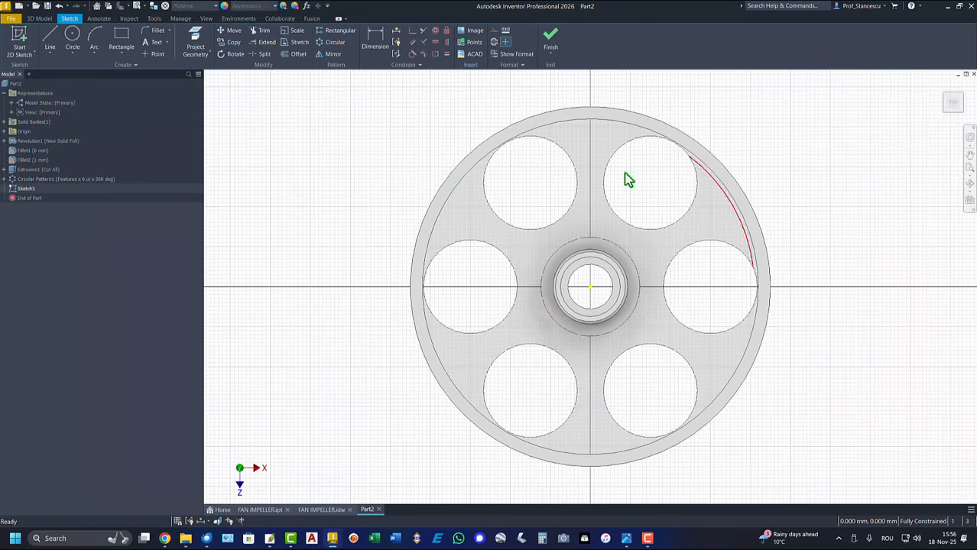
key(p)
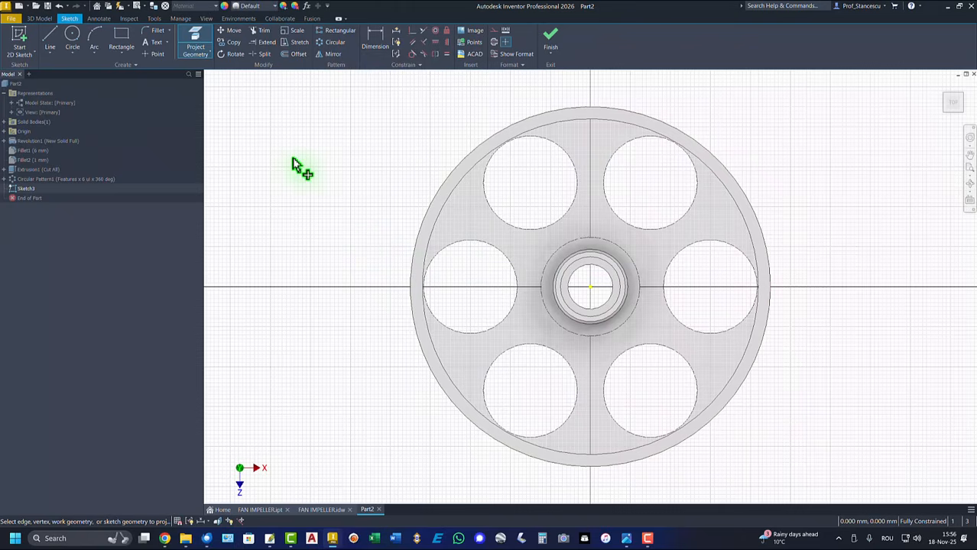
key(F7)
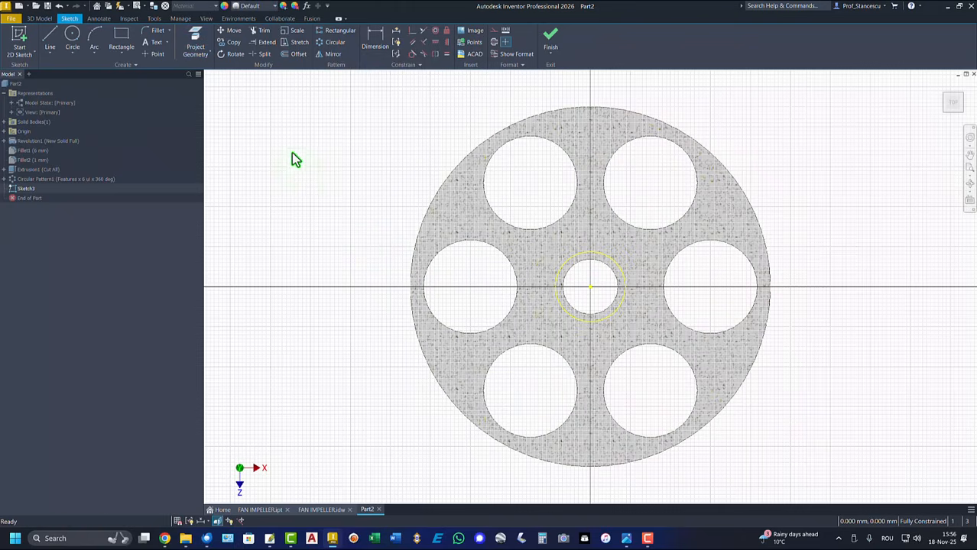
Sketch a sloping line from the projected hub circle to about (46, 32) mm, continued by a tangent arc curving towards the disc's rim
click(50, 42)
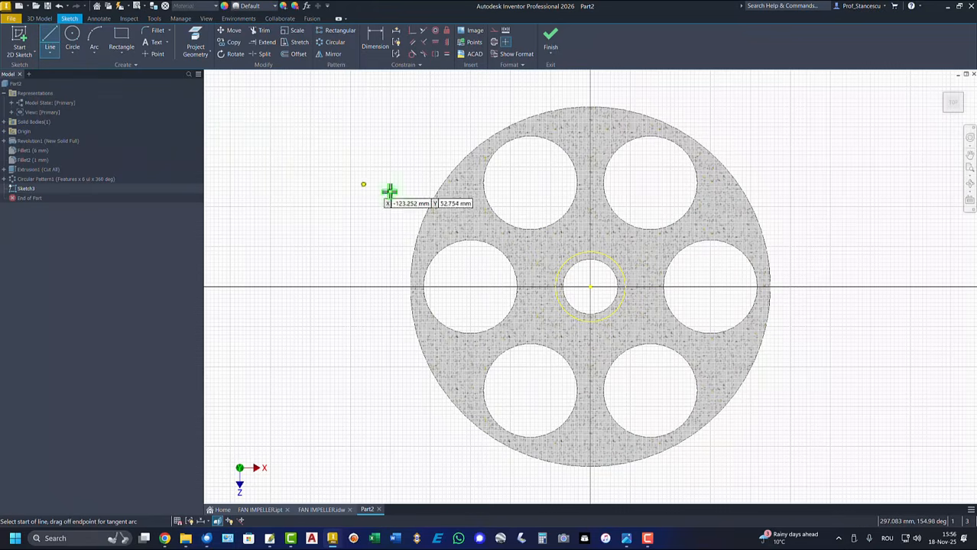
click(612, 260)
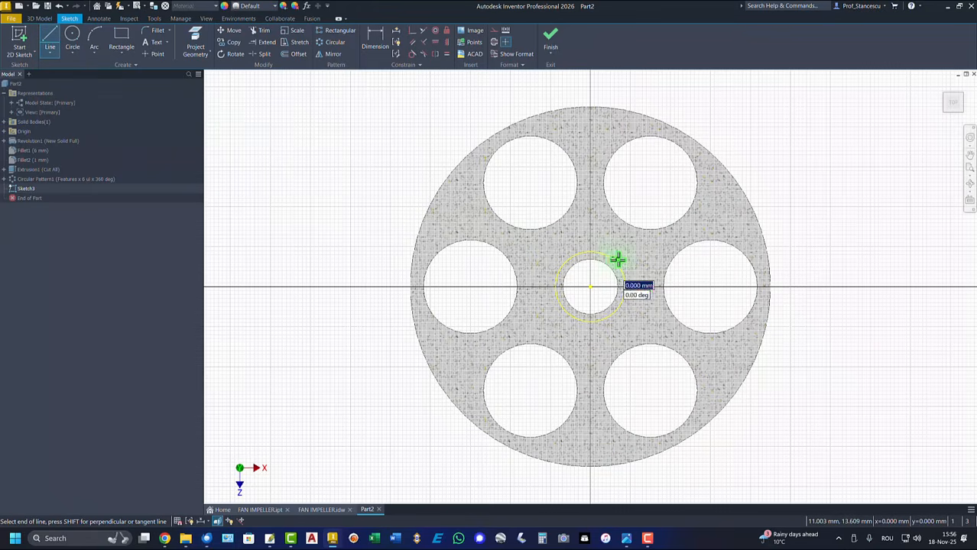
click(682, 222)
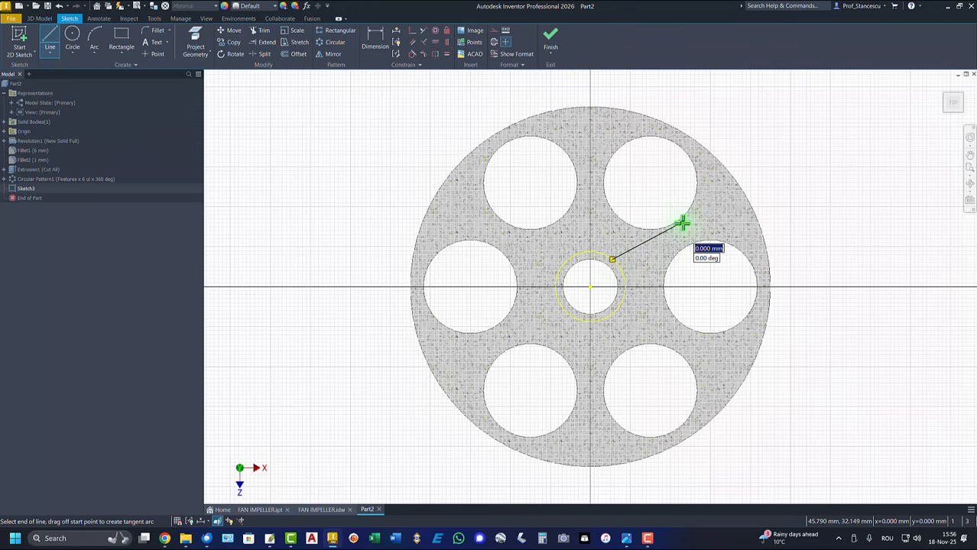
drag(682, 223, 747, 225)
right_click(736, 230)
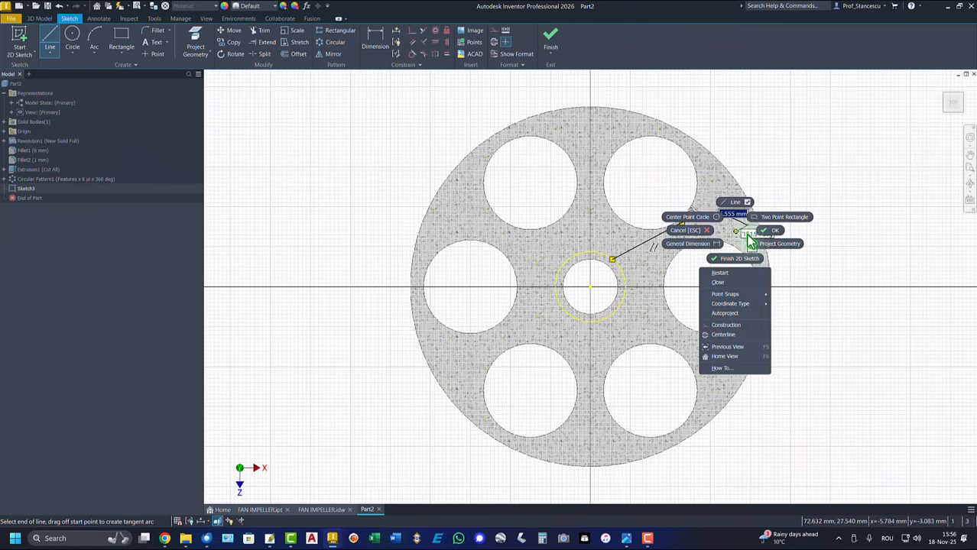
click(771, 232)
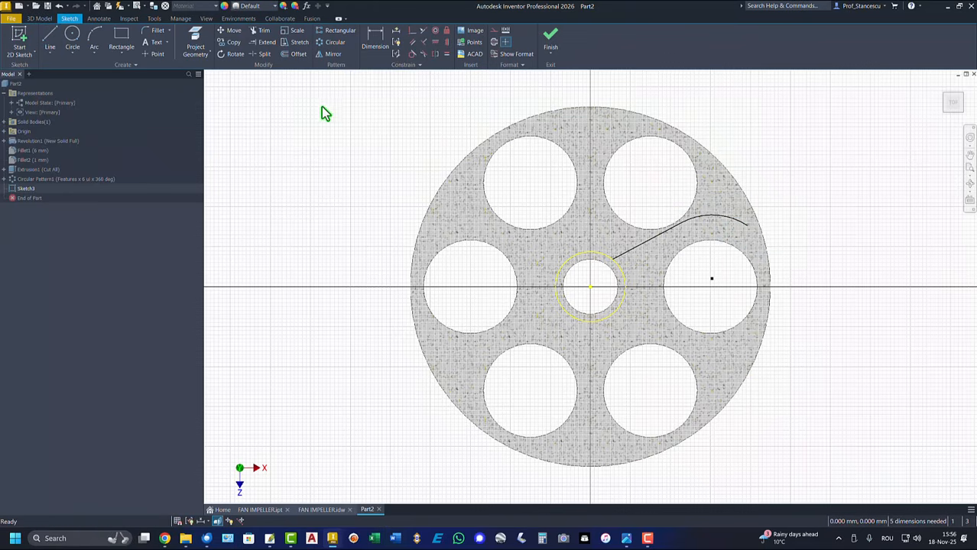
Offset the blade's line and arc 3.5 mm towards the inner side to give the blade its thickness
click(298, 53)
click(711, 222)
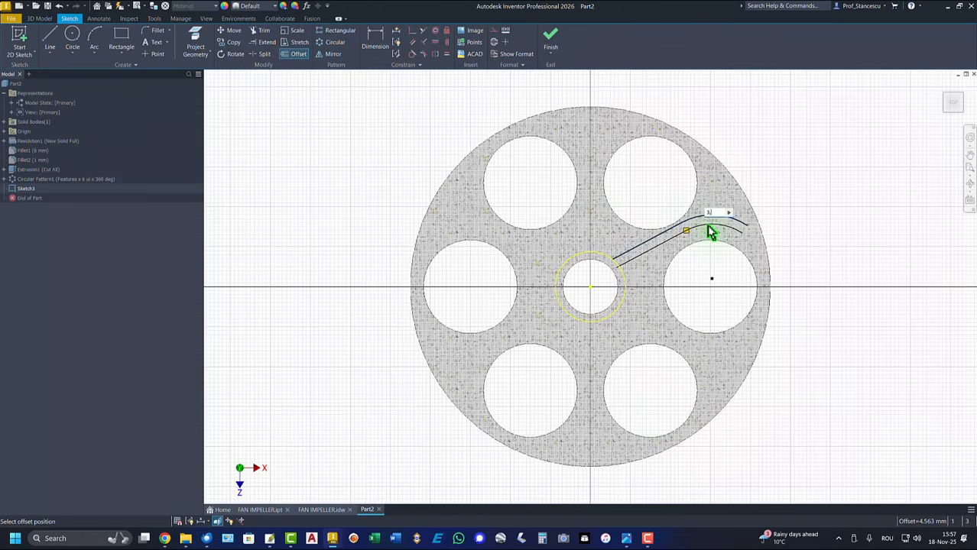
key(Return)
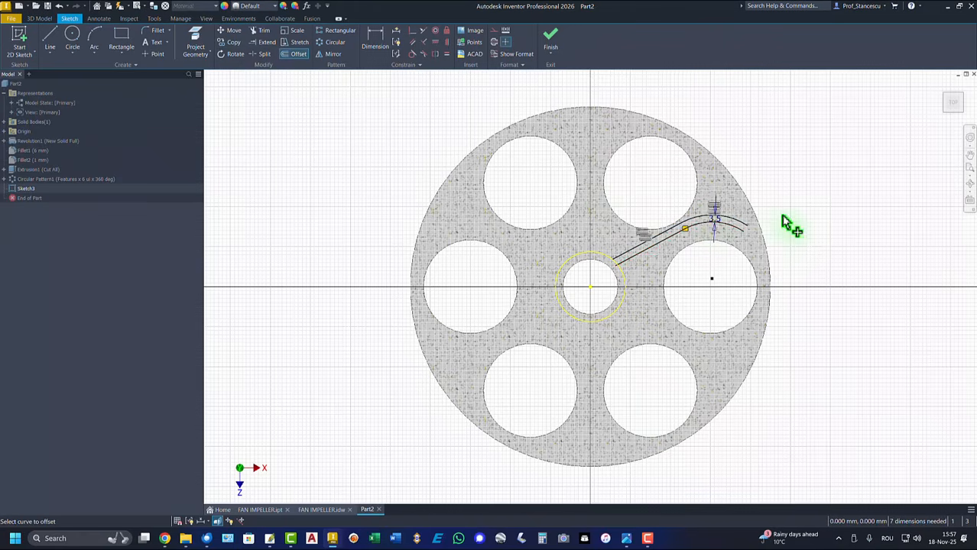
Close the blade's rim end with a line joining both arc endpoints, and constrain that line perpendicular to the outer arc
scroll(792, 225, up, 5)
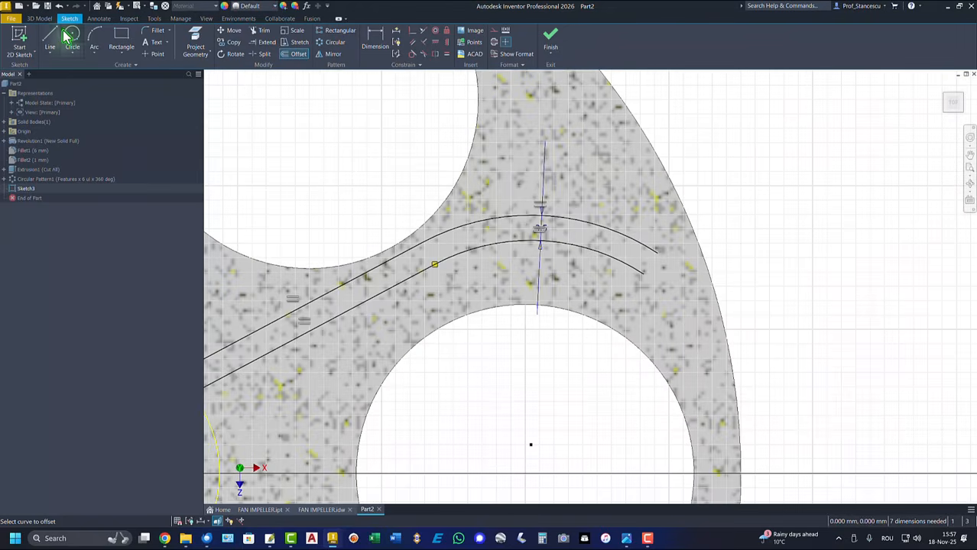
click(57, 36)
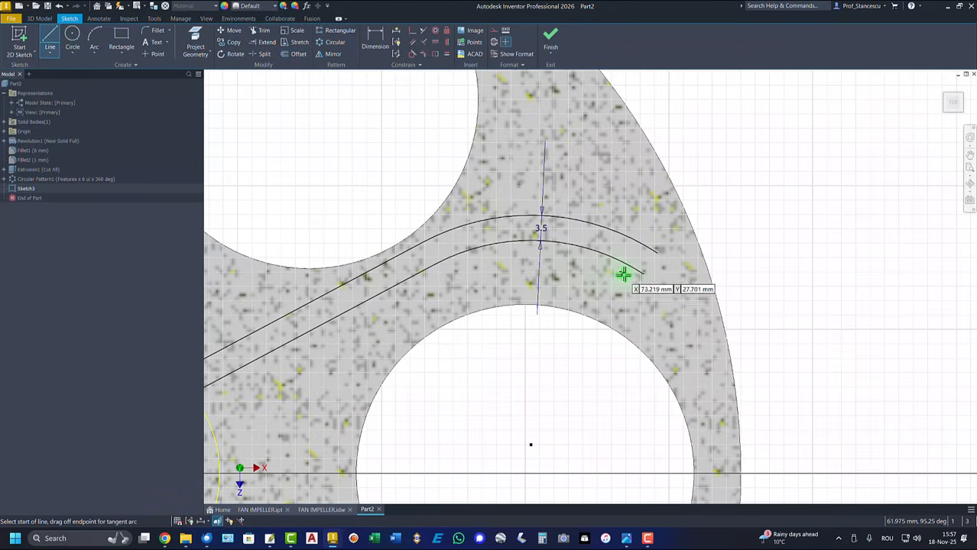
click(644, 273)
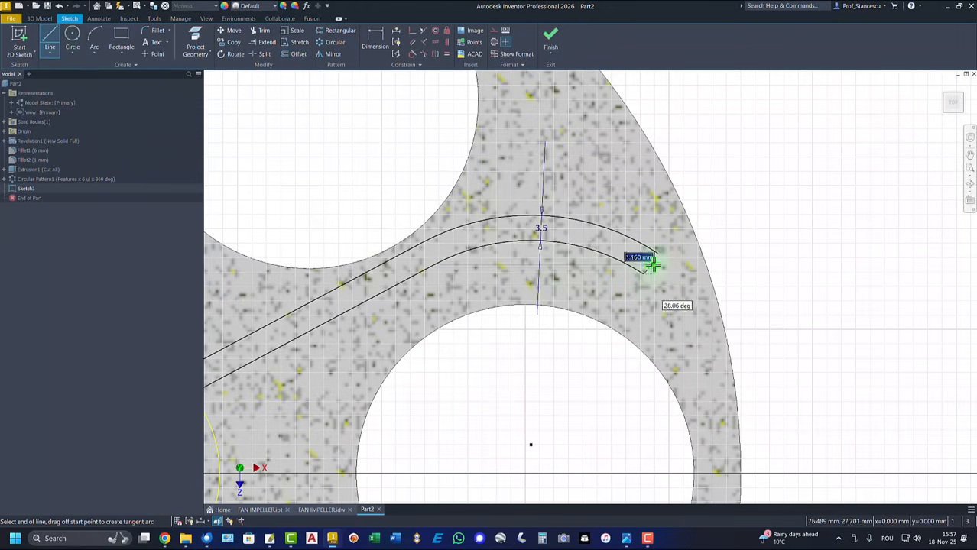
click(658, 253)
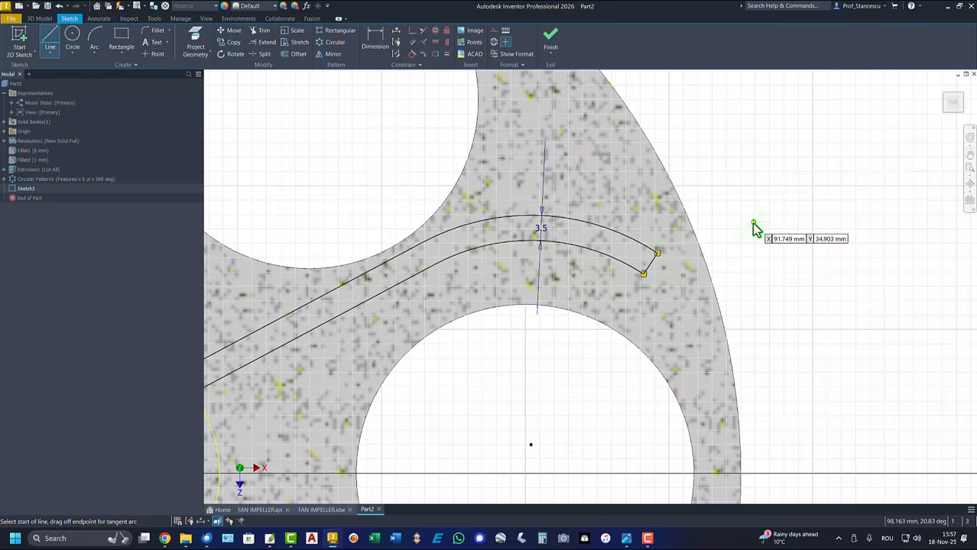
right_click(753, 221)
click(796, 223)
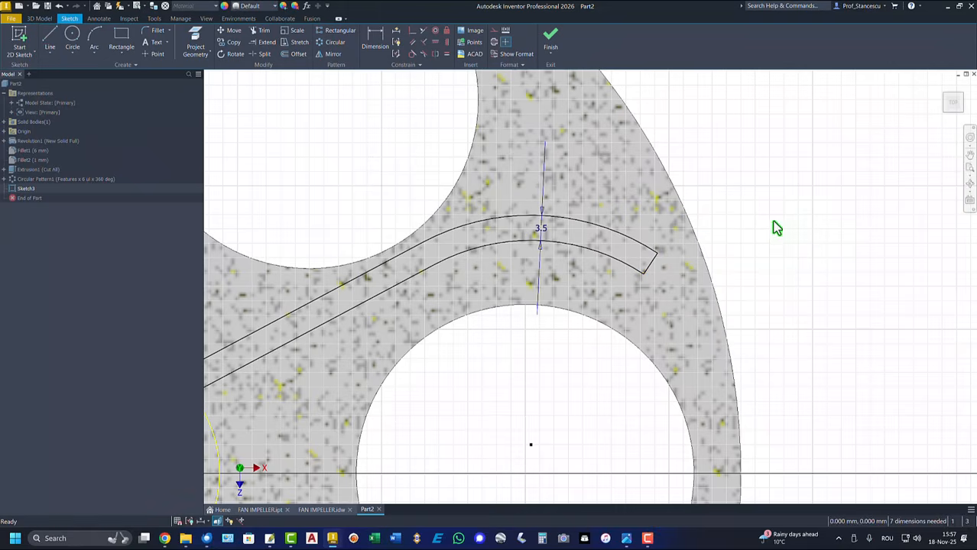
click(424, 43)
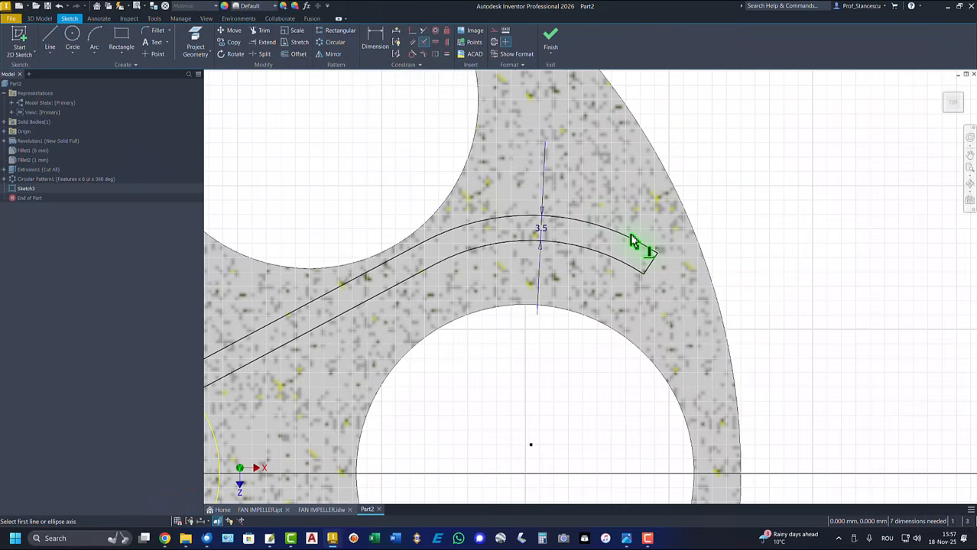
click(644, 253)
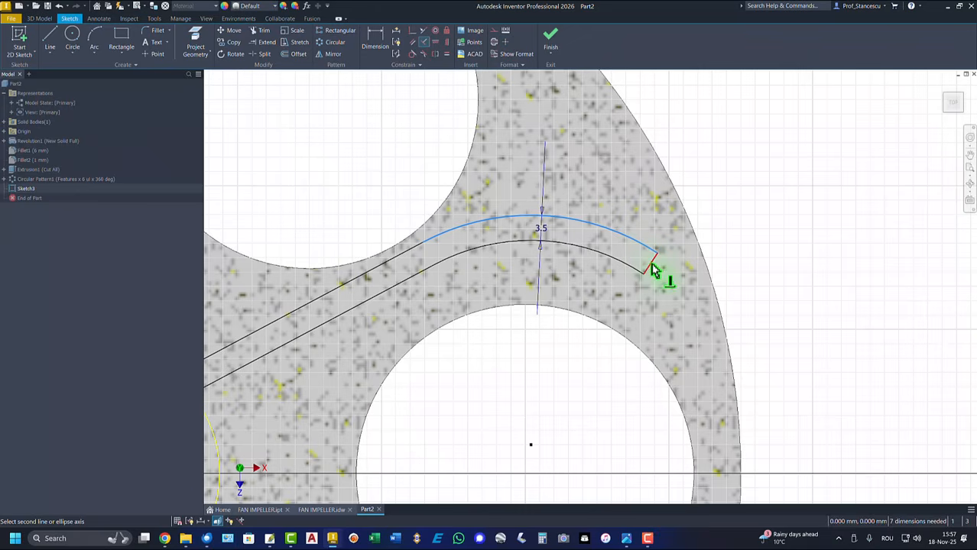
click(652, 270)
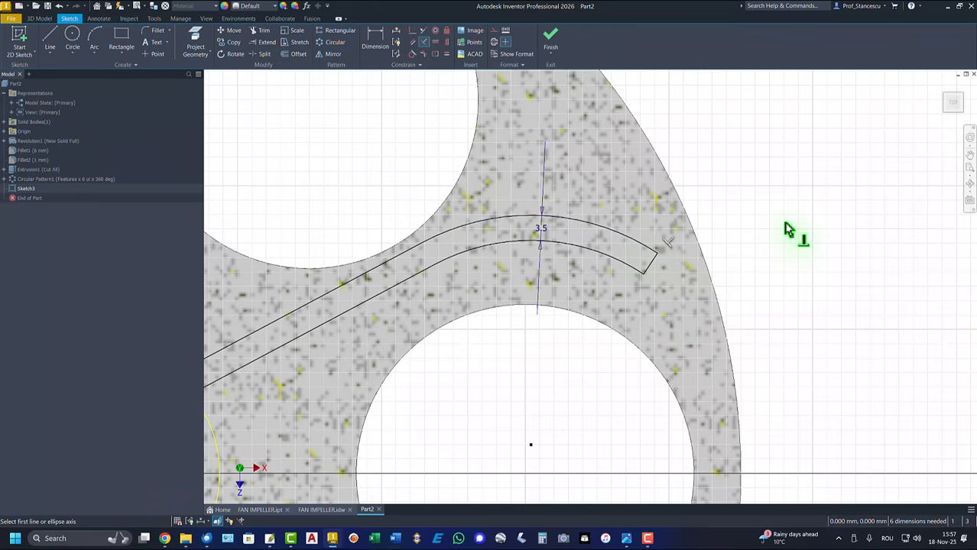
Dimension the blade's inner arc with a radius of 60 mm
click(373, 46)
click(519, 245)
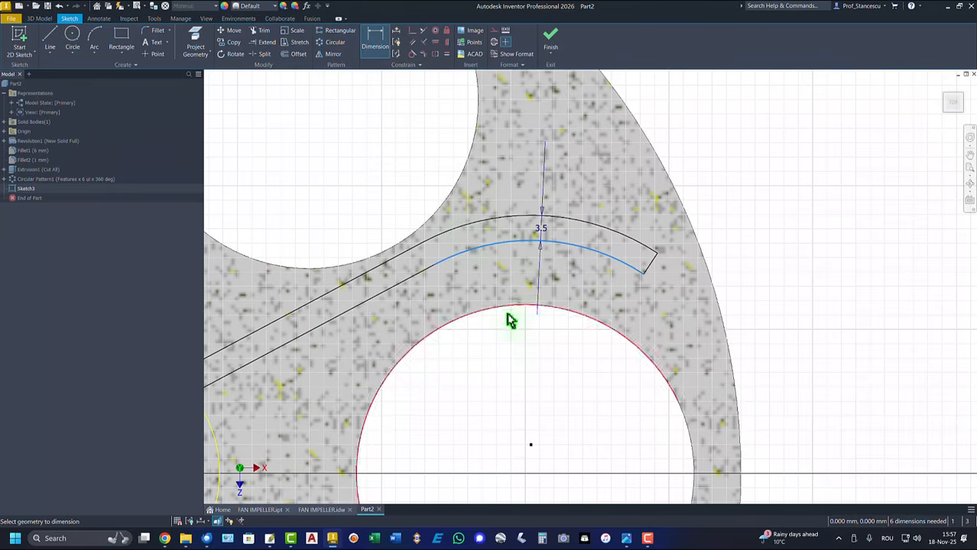
click(560, 368)
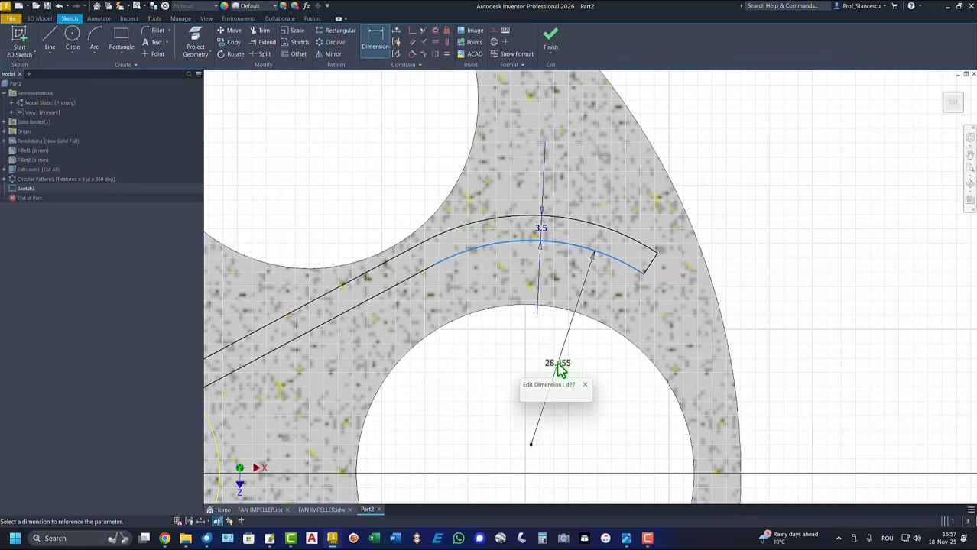
text(60)
key(Return)
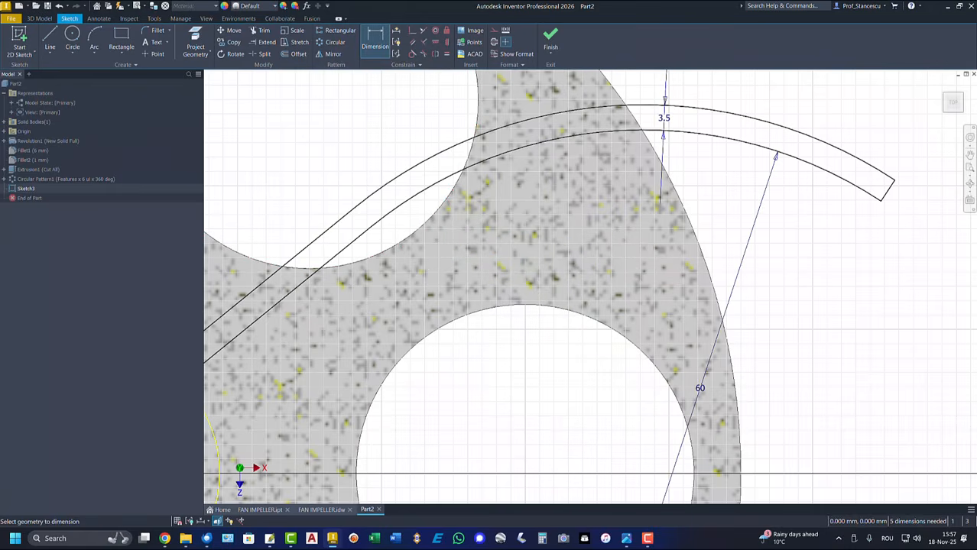
Project the origin's X axis into the blade sketch
scroll(512, 298, up, 3)
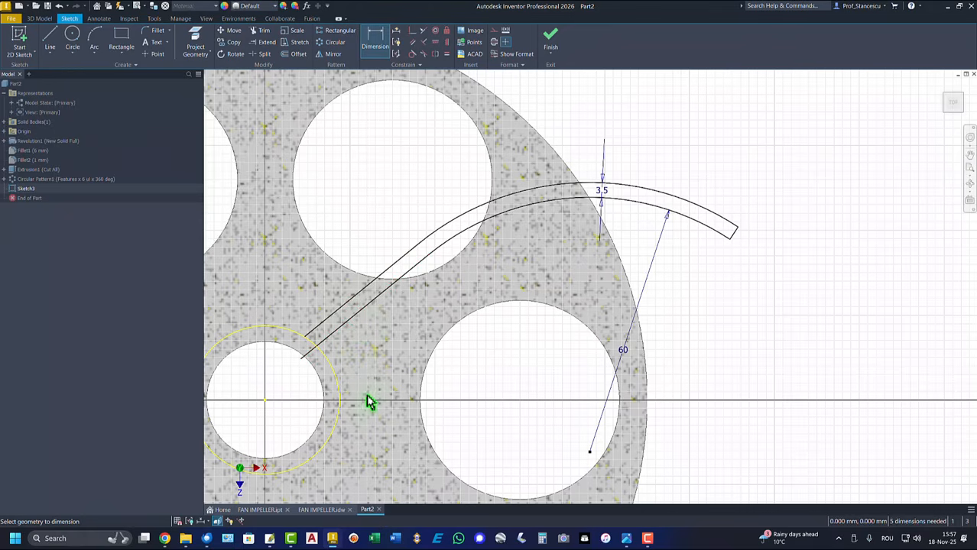
click(196, 45)
click(6, 132)
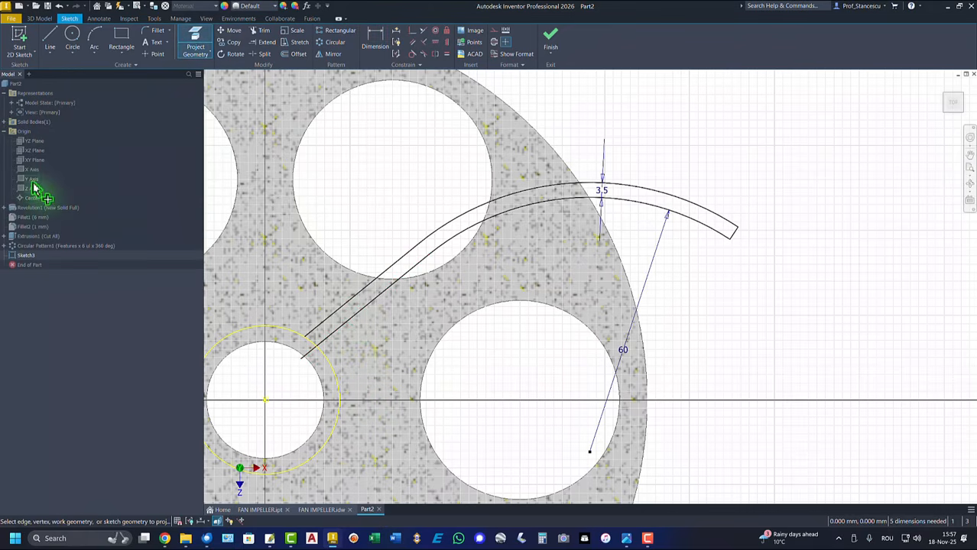
click(30, 175)
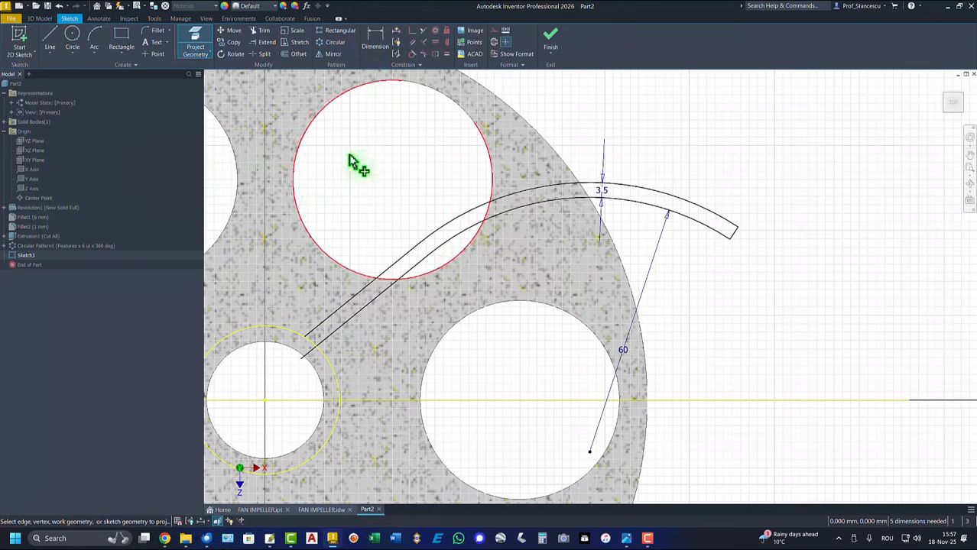
Dimension the angle between the blade's outer straight line and the projected X axis as 18 degrees
click(374, 39)
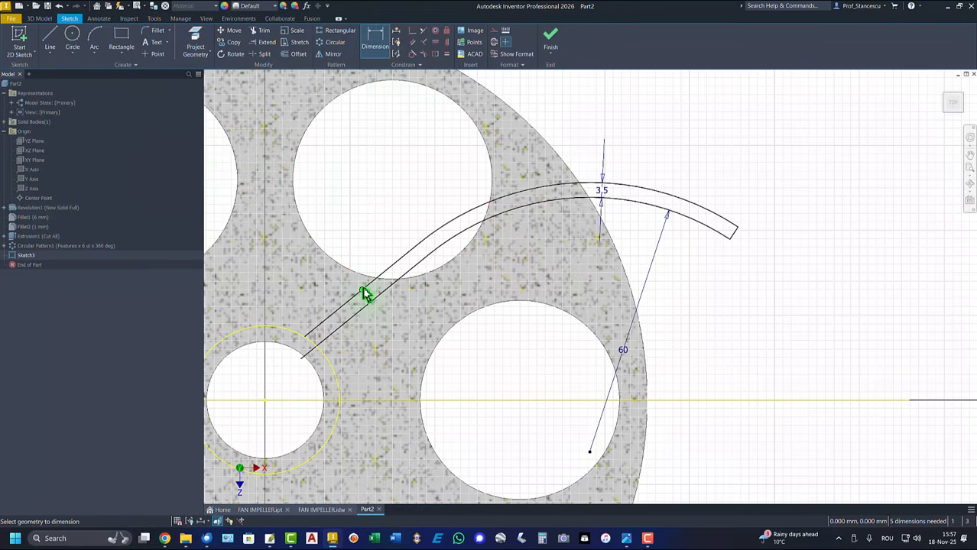
click(342, 313)
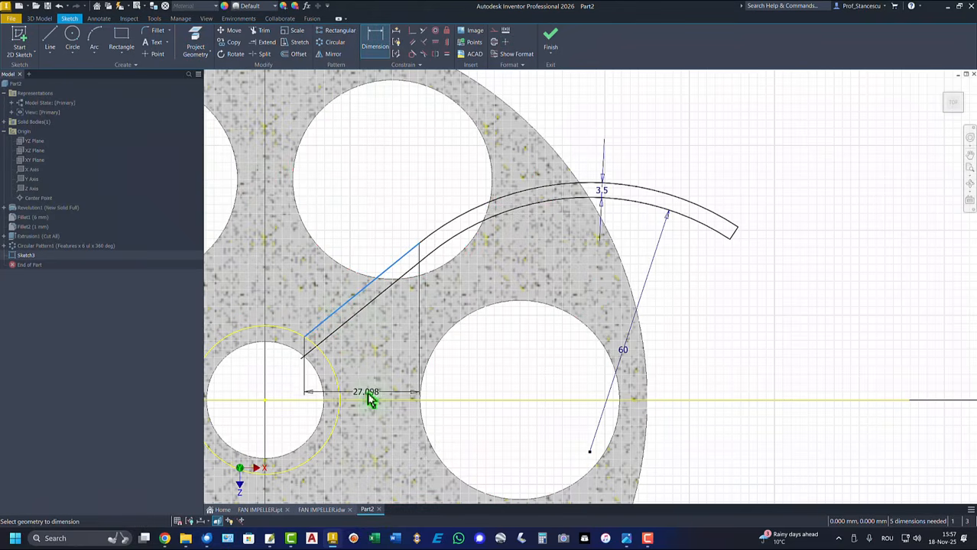
click(379, 401)
click(787, 312)
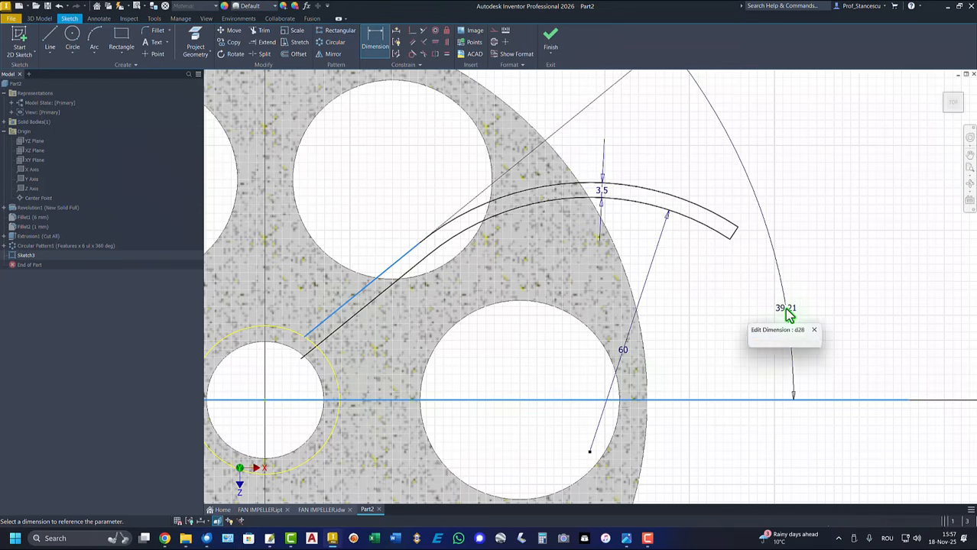
text(18)
key(Return)
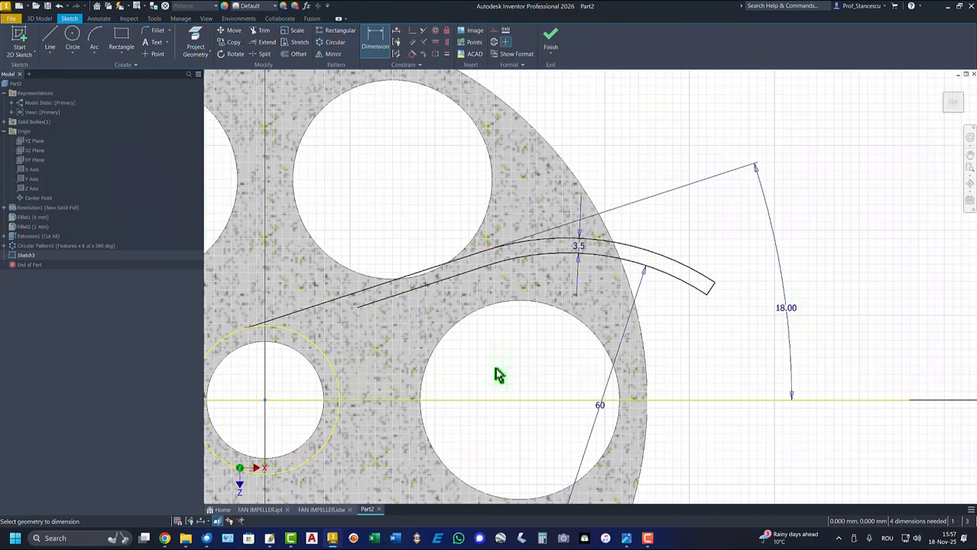
Dimension the horizontal distance from the hub centre to the outer corner of the blade's rim end as 78 mm
click(711, 286)
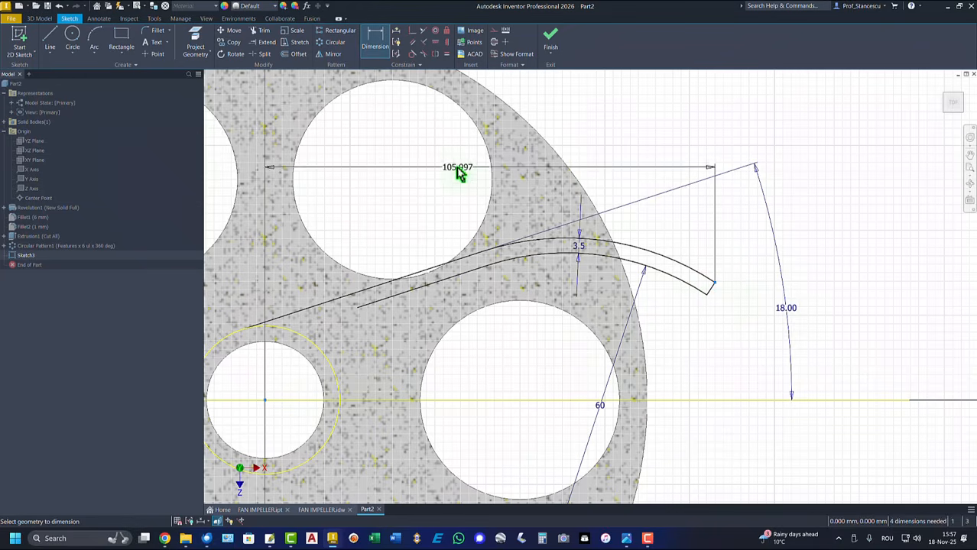
click(450, 169)
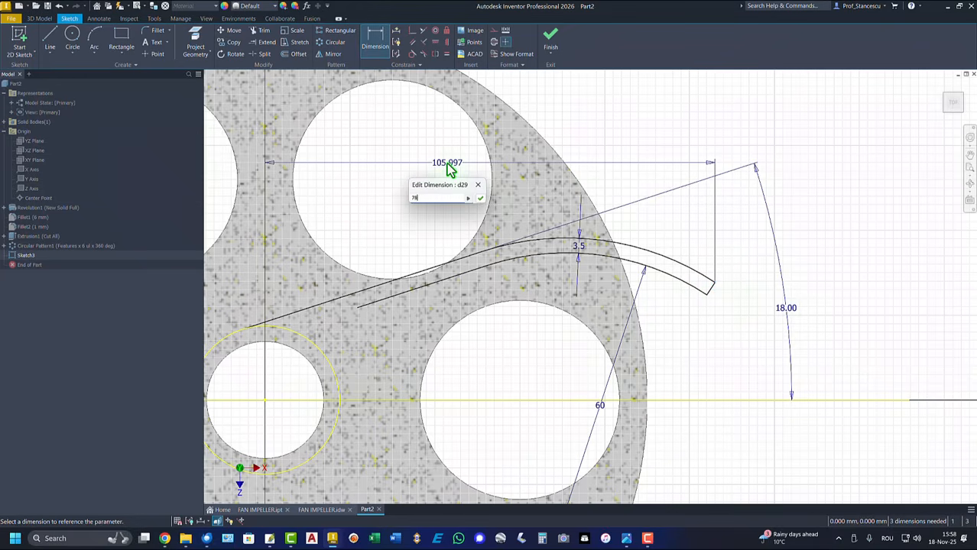
key(Return)
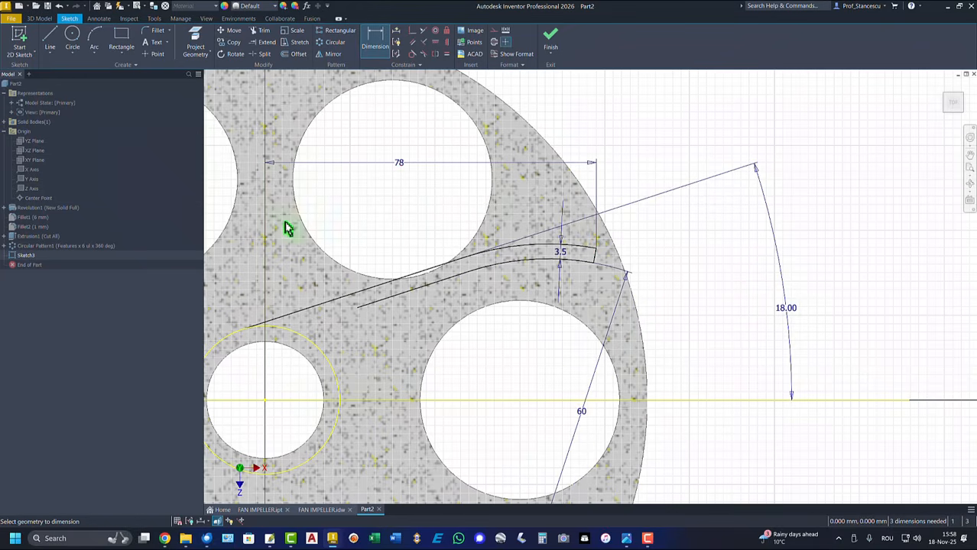
Project the edges of the two disc holes on either side of the blade into the sketch
click(196, 46)
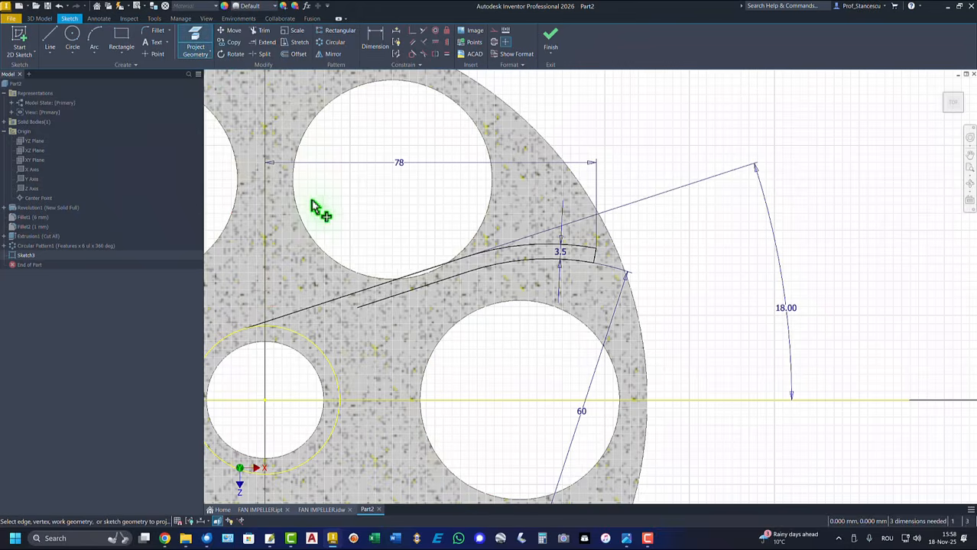
click(454, 305)
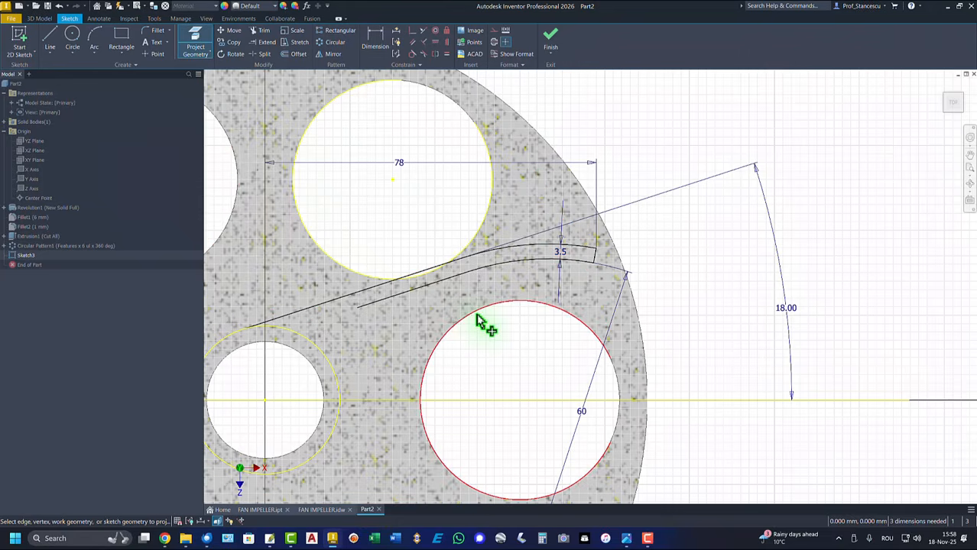
click(477, 317)
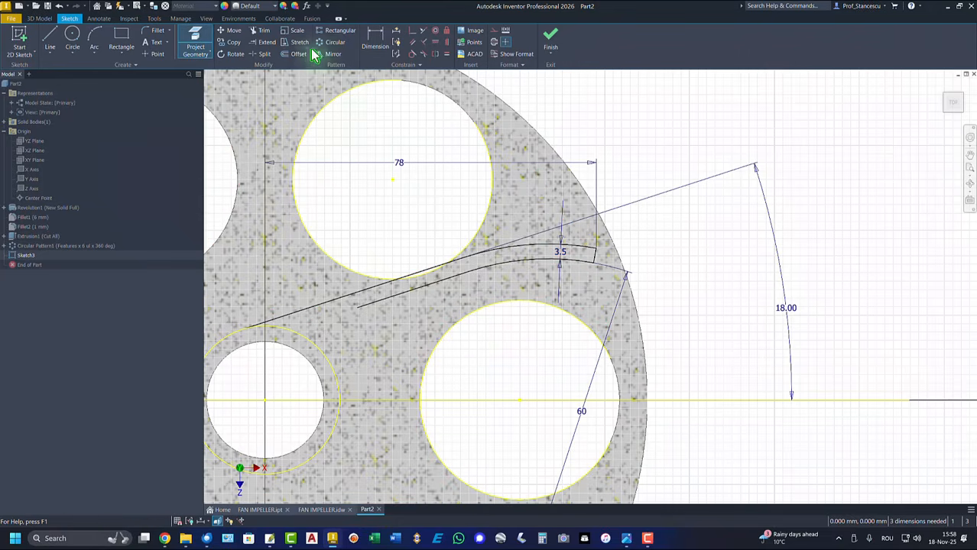
Make the blade's outer line tangent to the hole above it and its inner arc tangent to the hole below it
click(413, 55)
click(354, 295)
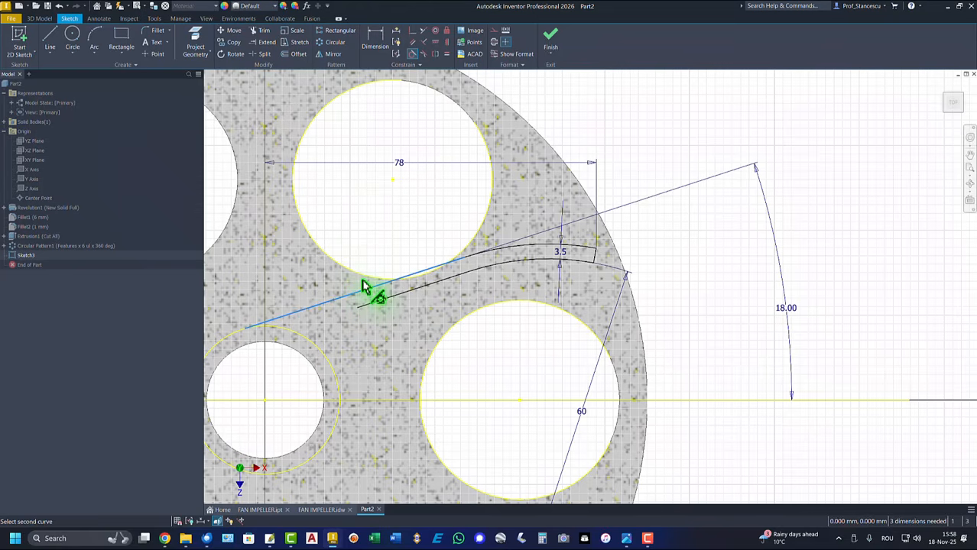
click(367, 282)
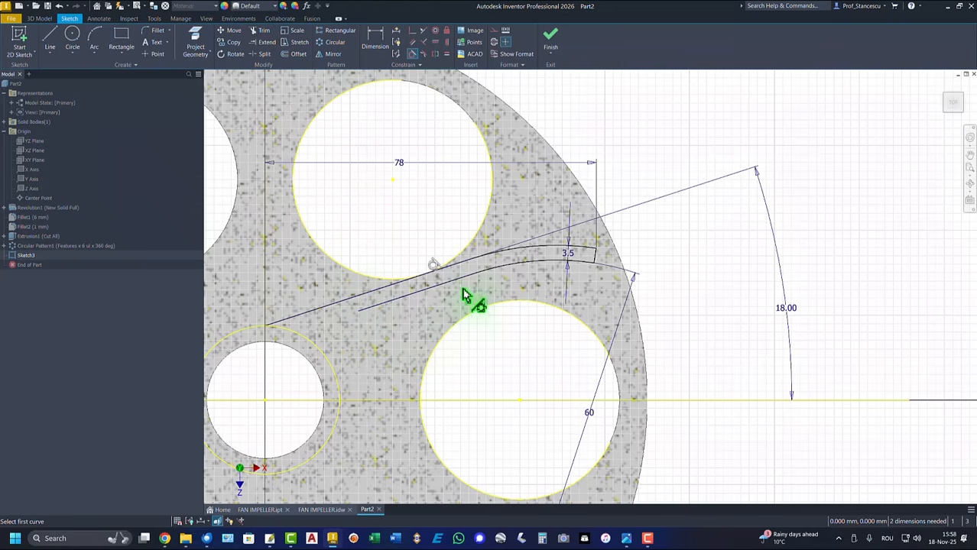
click(513, 266)
click(517, 308)
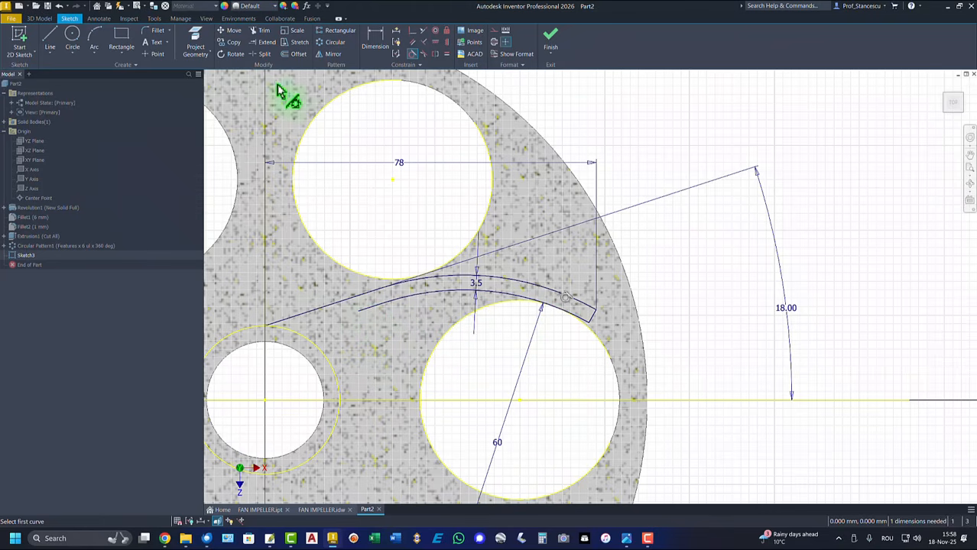
right_click(574, 108)
click(607, 107)
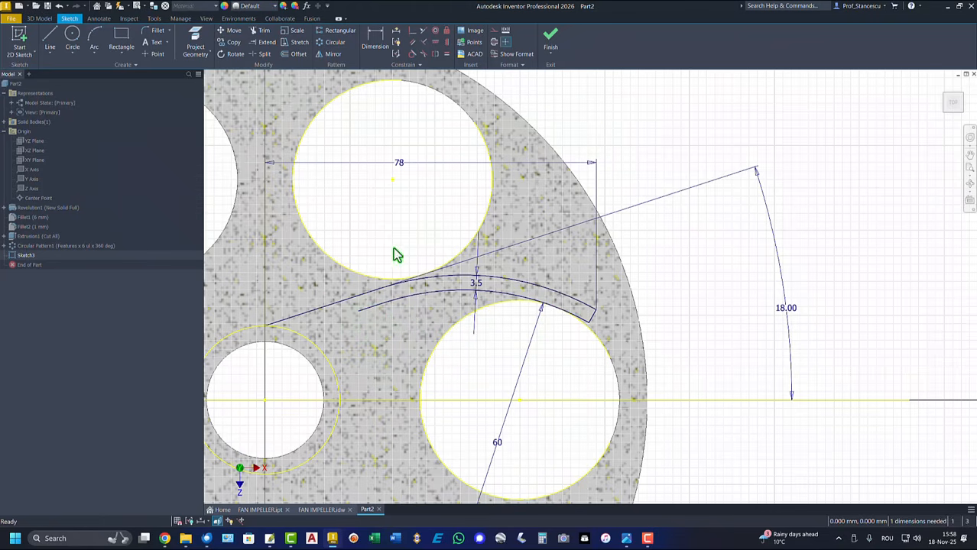
Lengthen the blade's inner straight line towards the hub and extend it to the projected hub circle
drag(352, 311, 313, 327)
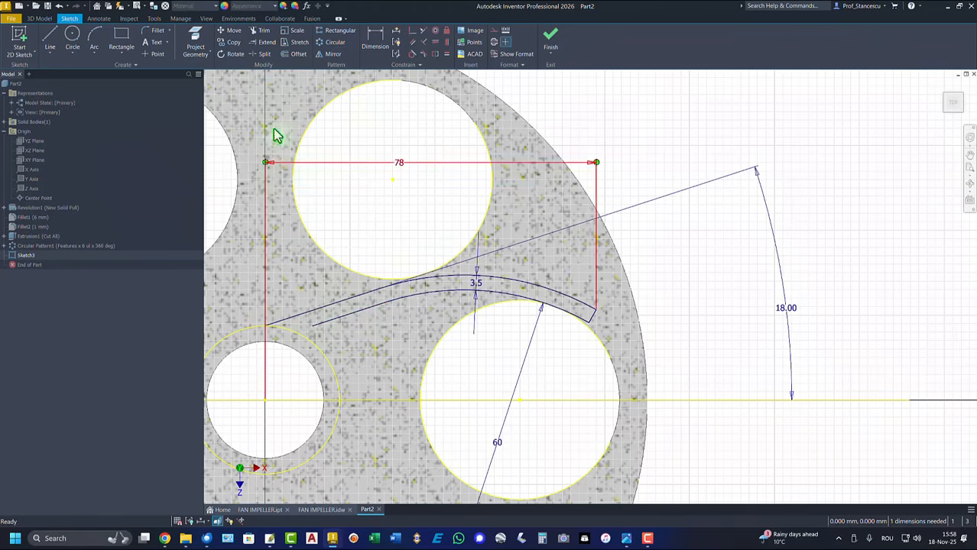
click(266, 42)
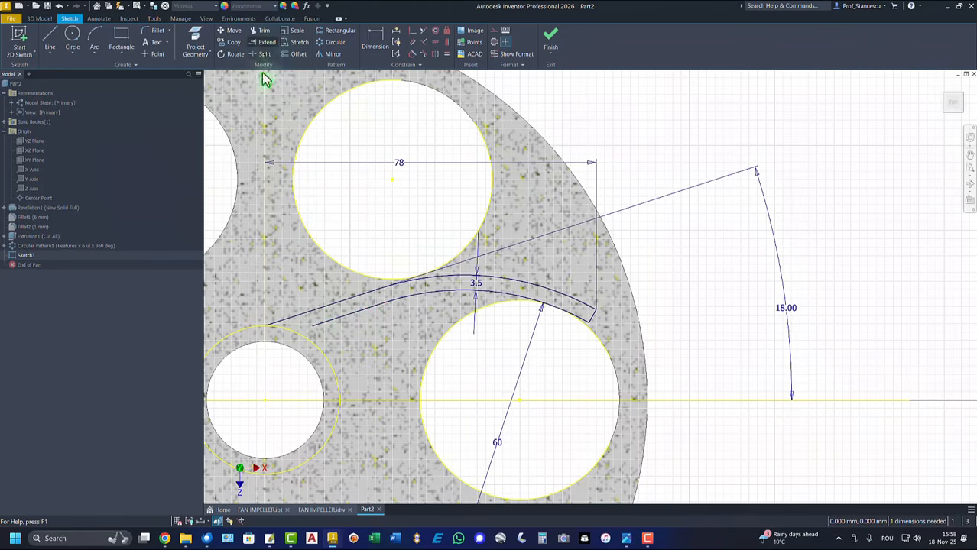
click(332, 324)
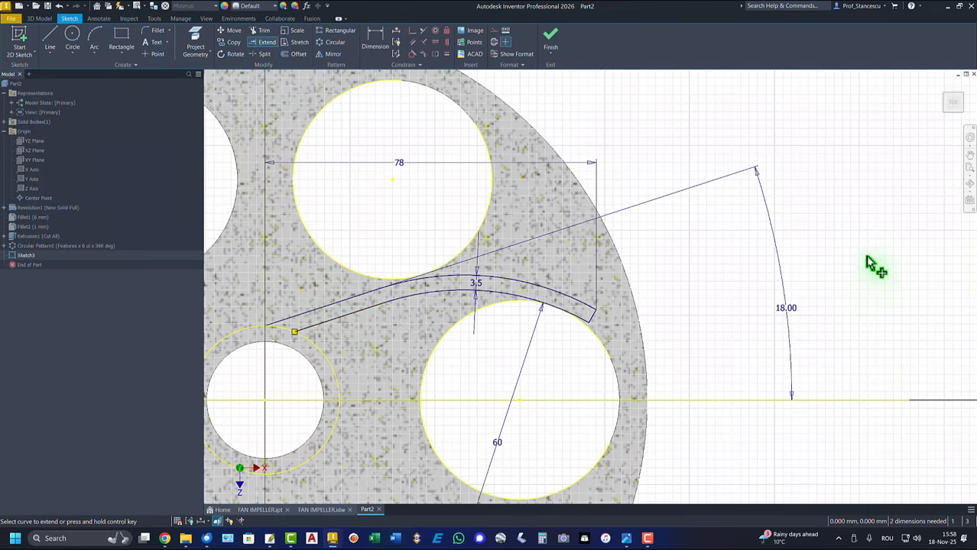
right_click(646, 126)
click(679, 124)
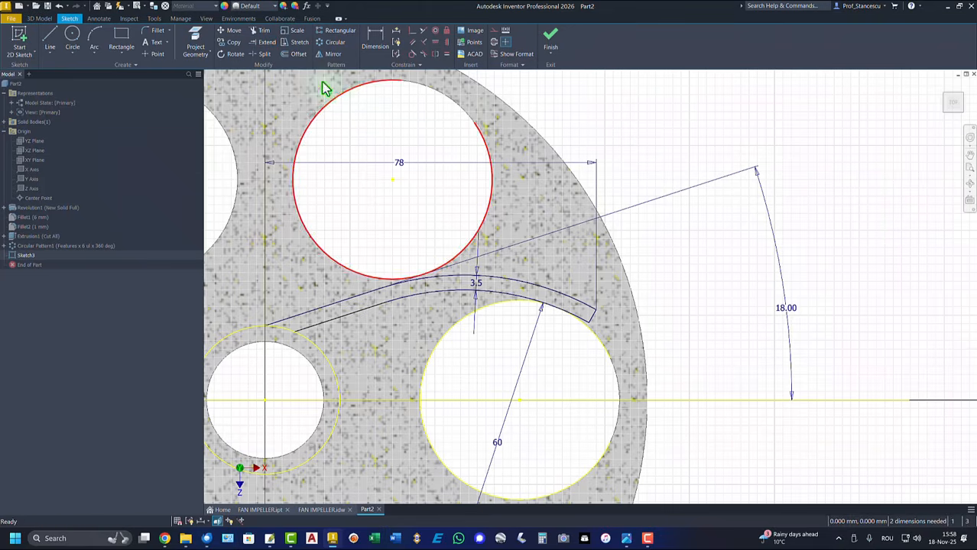
Apply automatic dimensions and constraints to the blade sketch, covering the missing relations
click(396, 34)
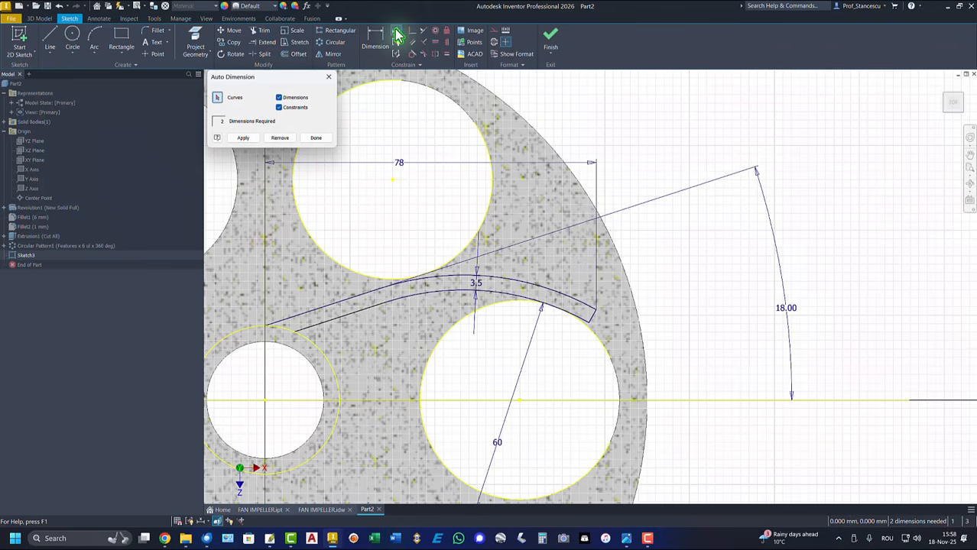
click(241, 138)
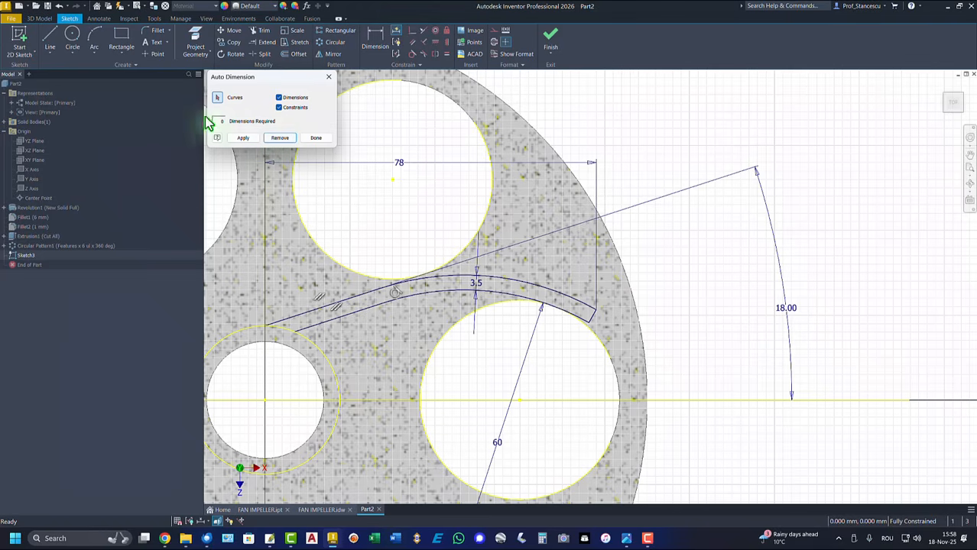
click(318, 141)
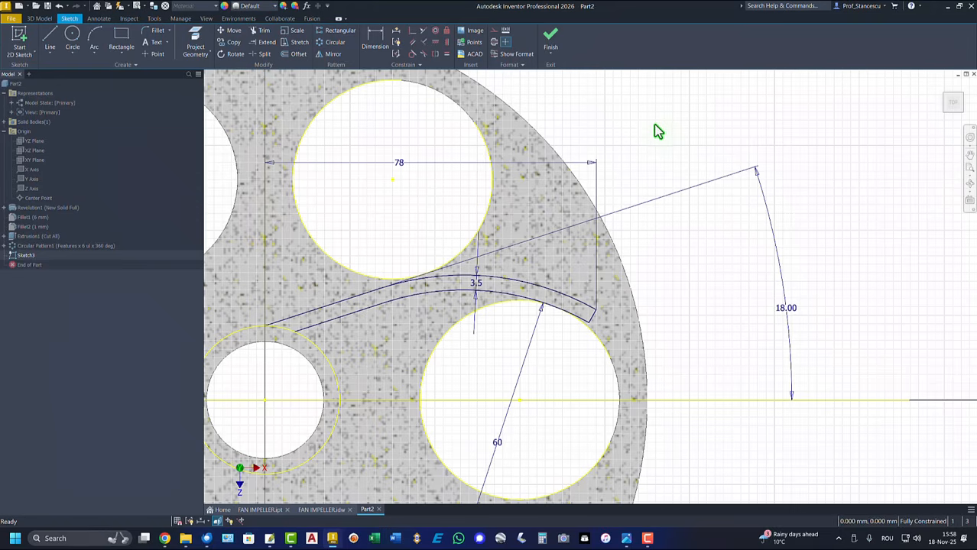
click(550, 38)
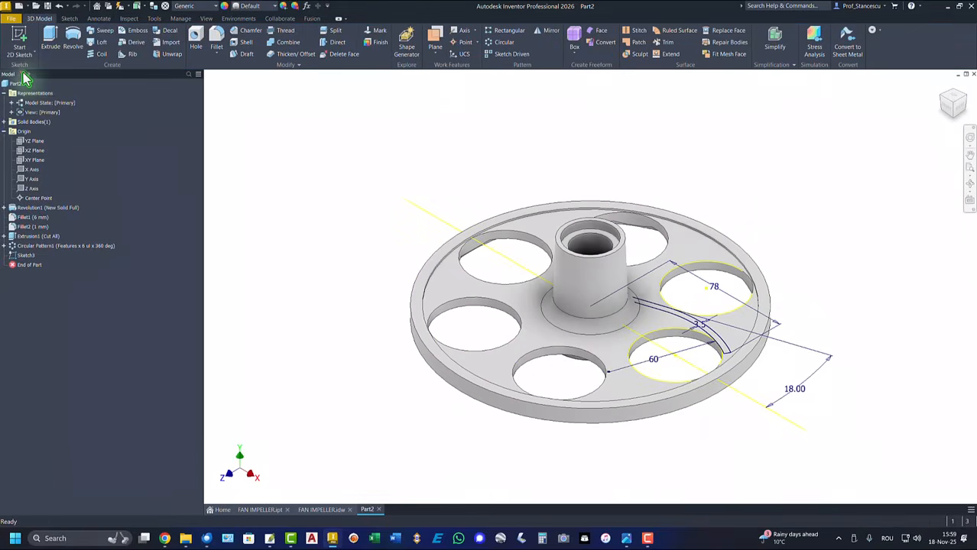
click(50, 36)
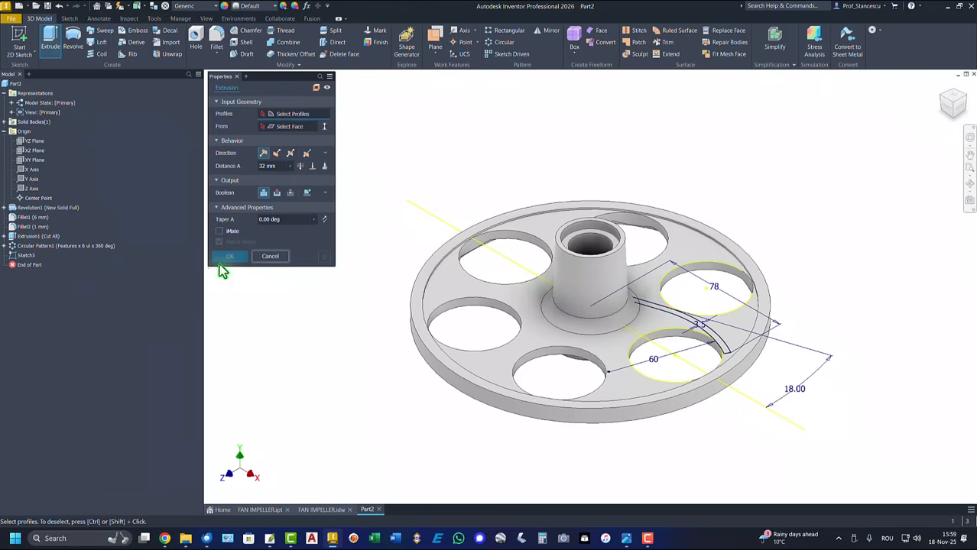
click(269, 257)
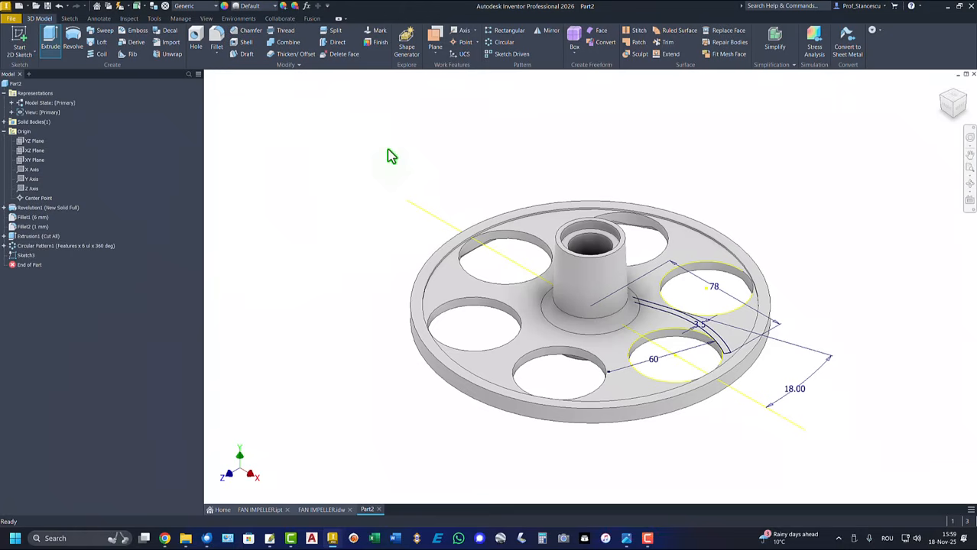
Reopen the blade sketch in sliced view and close the profile's hub end with a 17.5 mm radius arc along the projected hub circle
double_click(14, 258)
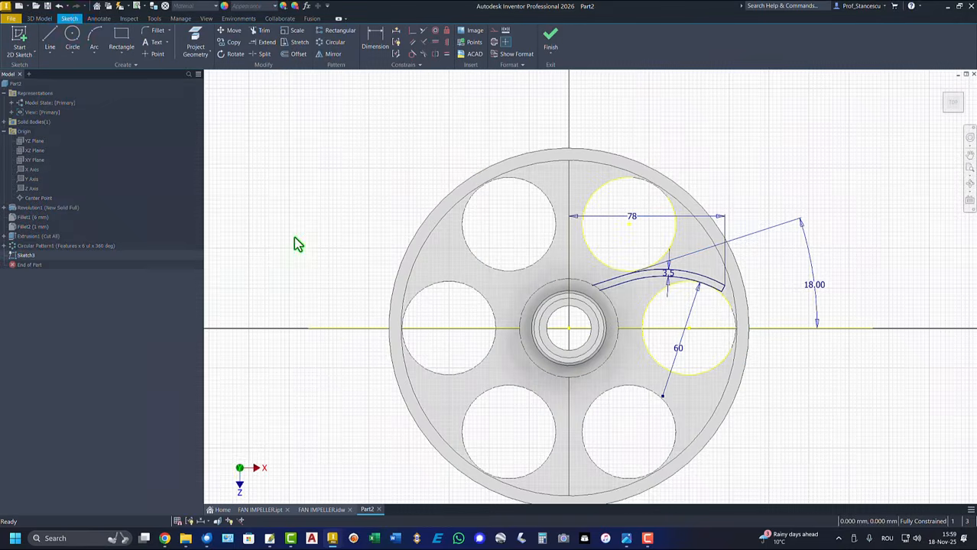
key(F7)
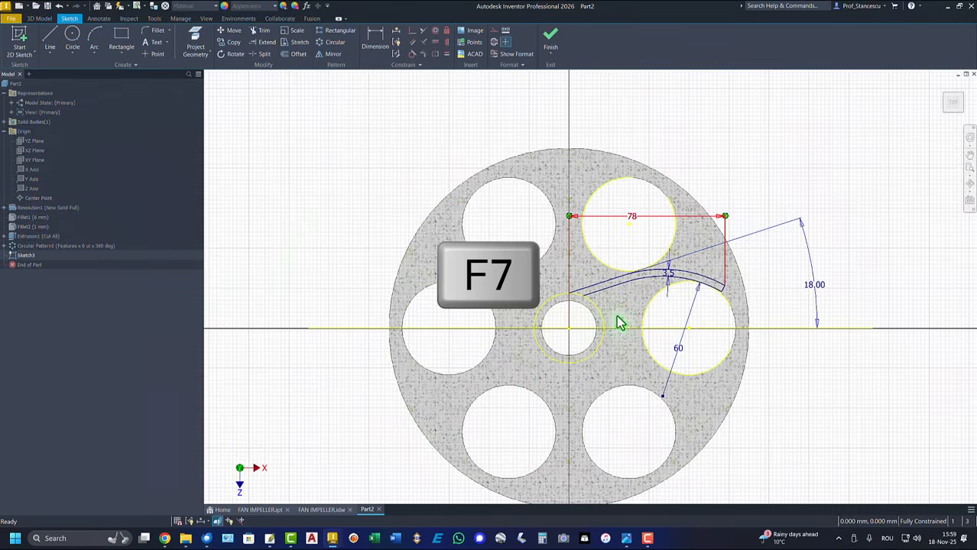
scroll(612, 321, up, 5)
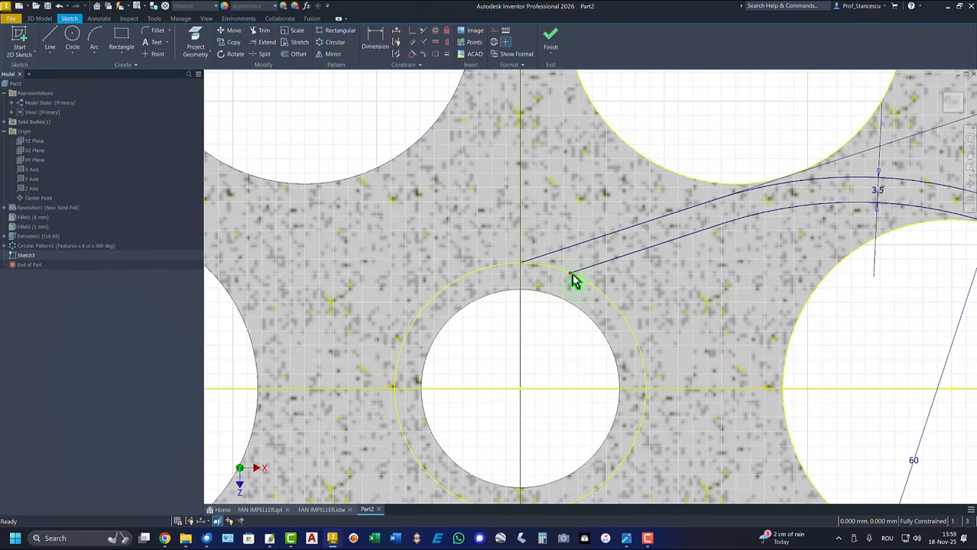
scroll(581, 284, down, 3)
scroll(650, 287, down, 2)
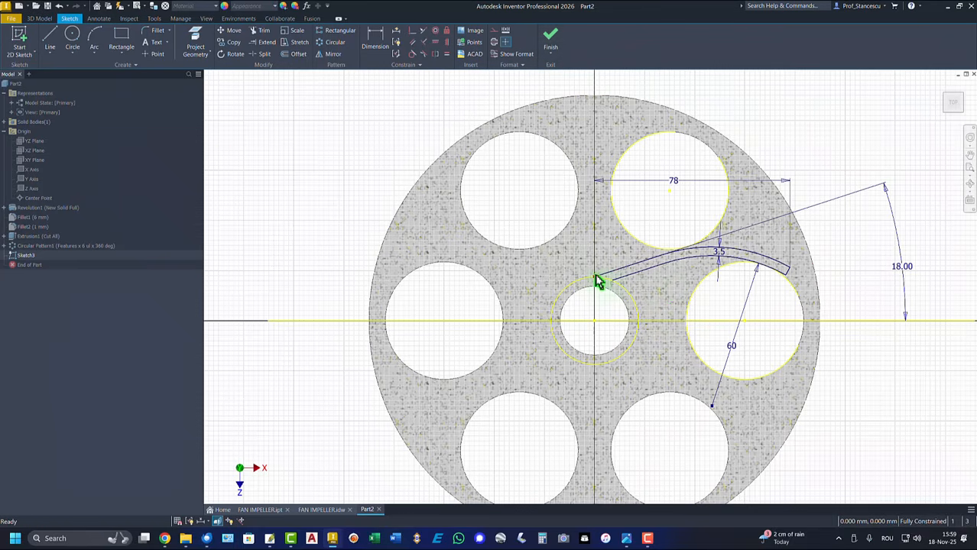
click(96, 38)
scroll(578, 255, up, 3)
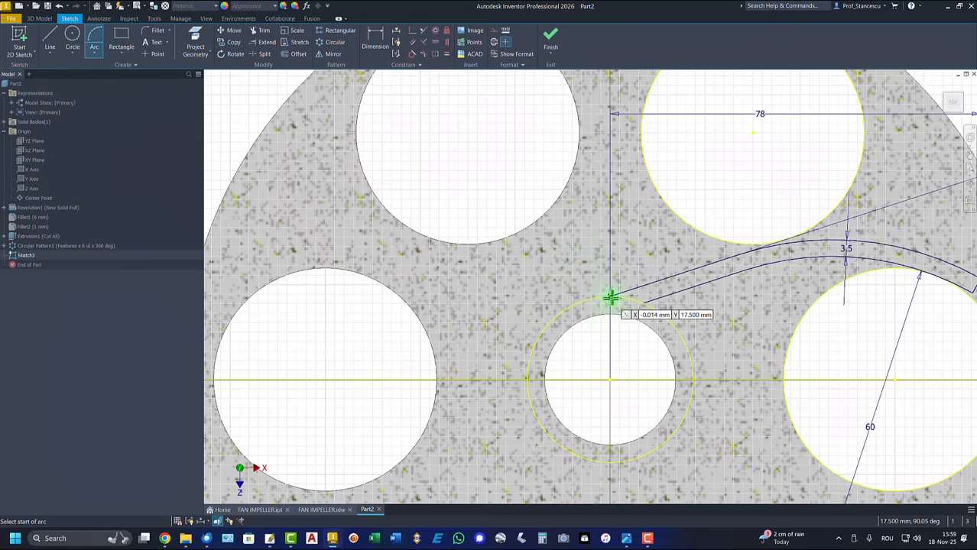
click(611, 298)
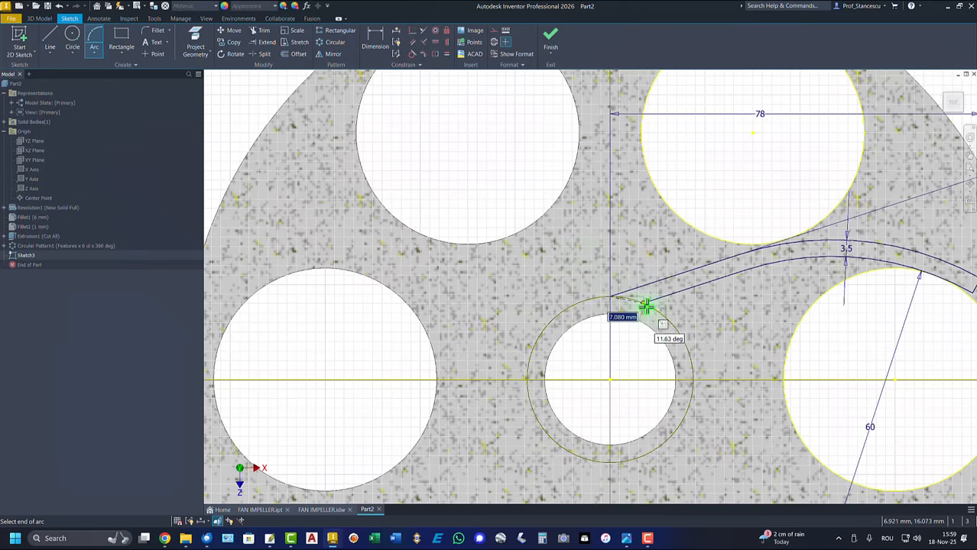
click(646, 304)
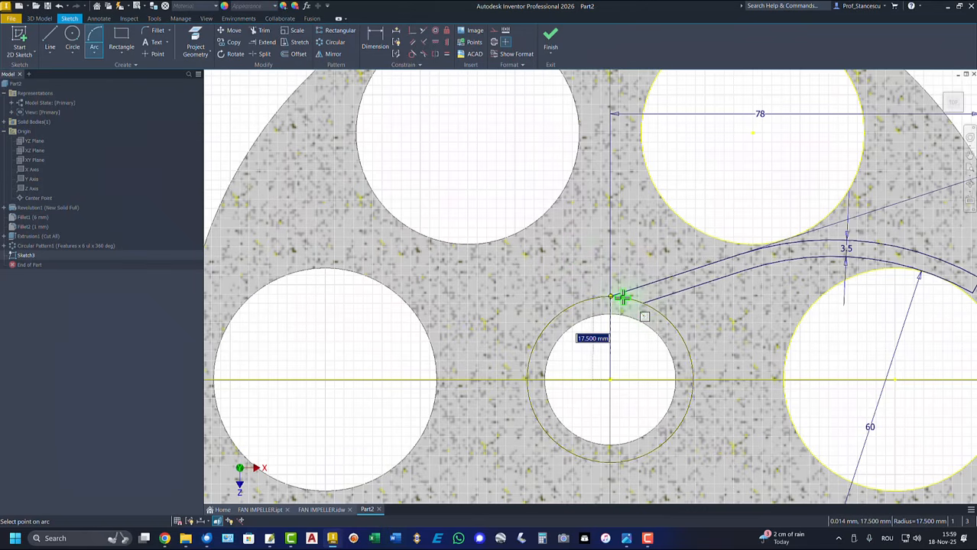
scroll(624, 298, up, 3)
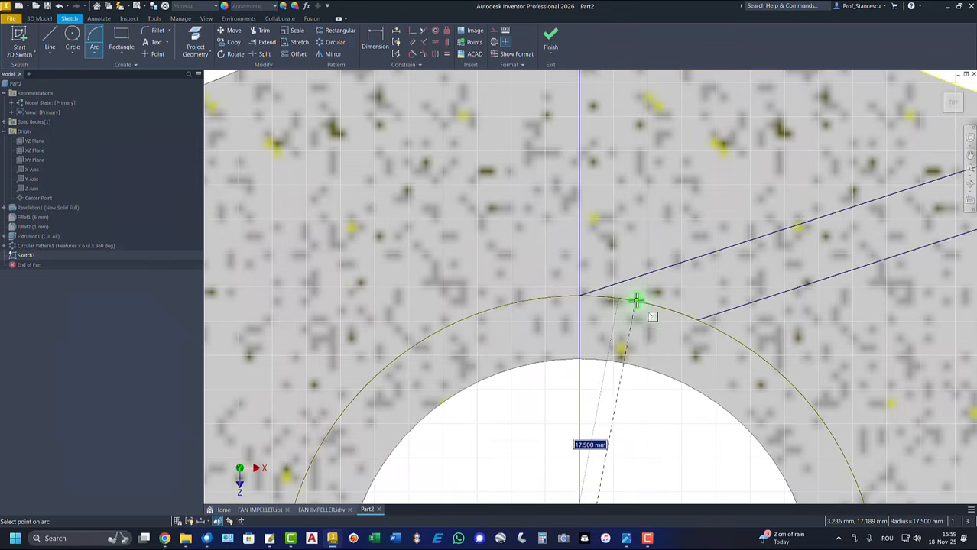
click(636, 300)
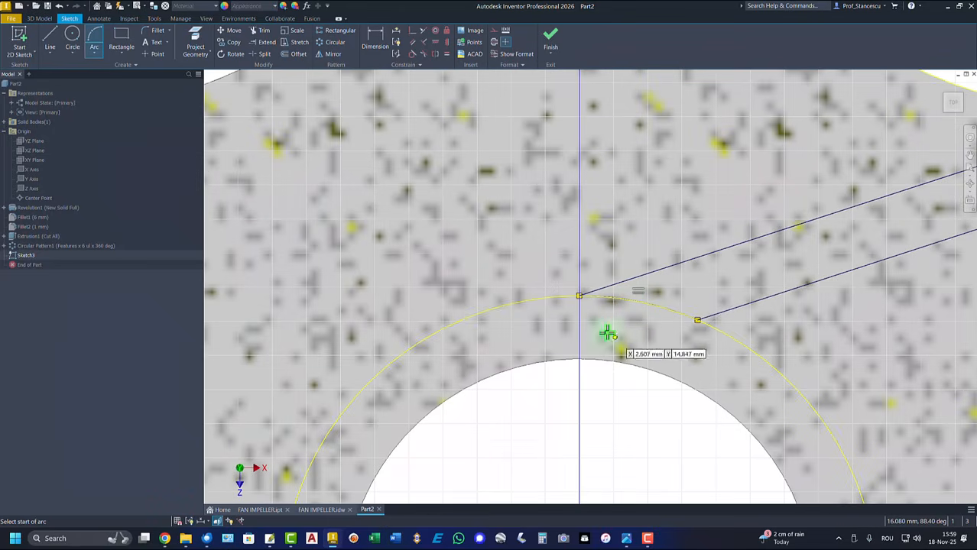
Finish the sketch and extrude the closed blade profile 32 mm upward, joined to the disc
click(550, 38)
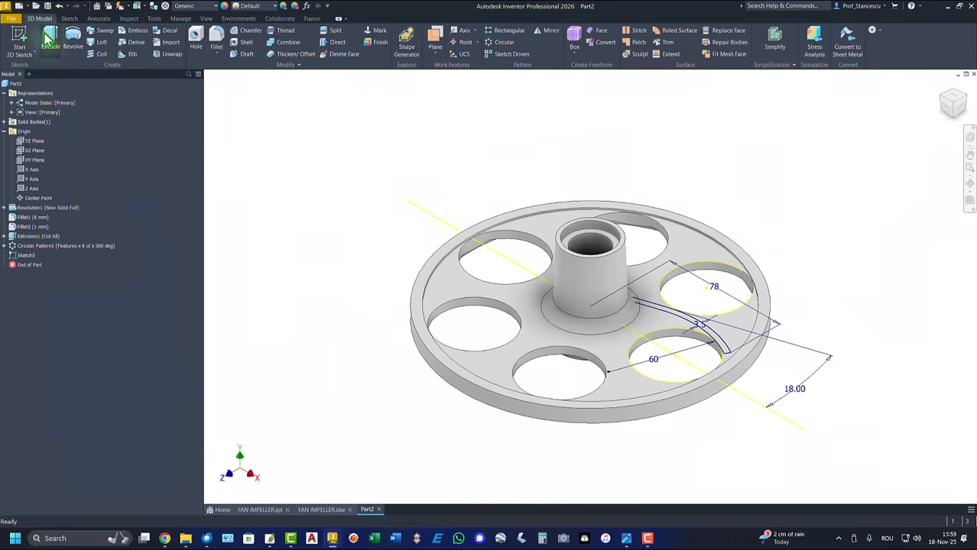
click(49, 38)
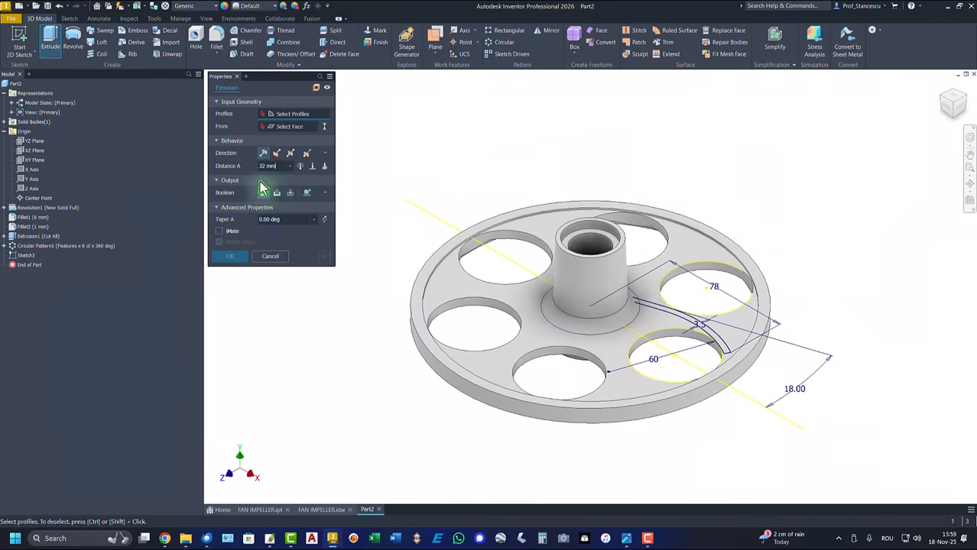
click(659, 314)
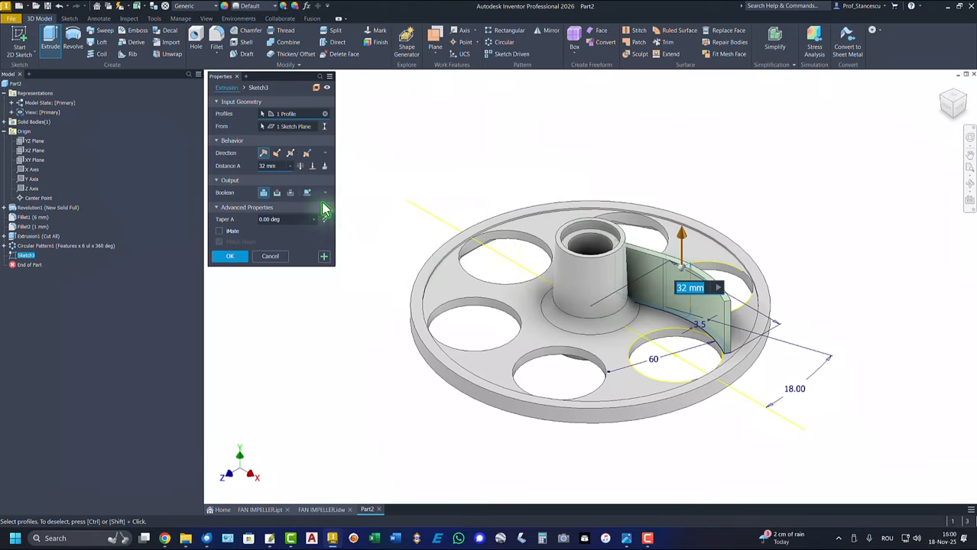
click(229, 256)
Check the blade's rim-end dimensions in detail view B of the FAN IMPELLER.idw drawing and return to Part2
key(ctrl+Tab)
click(465, 307)
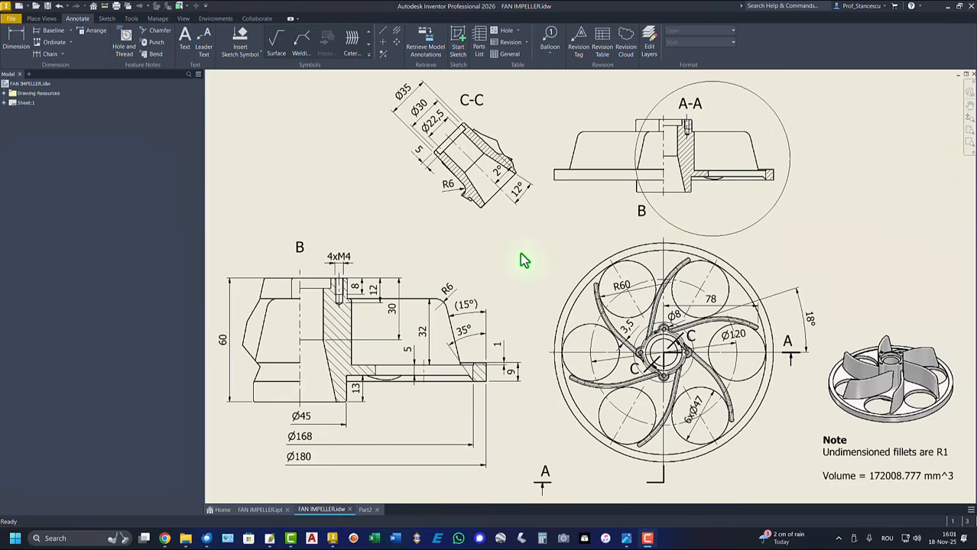
click(460, 345)
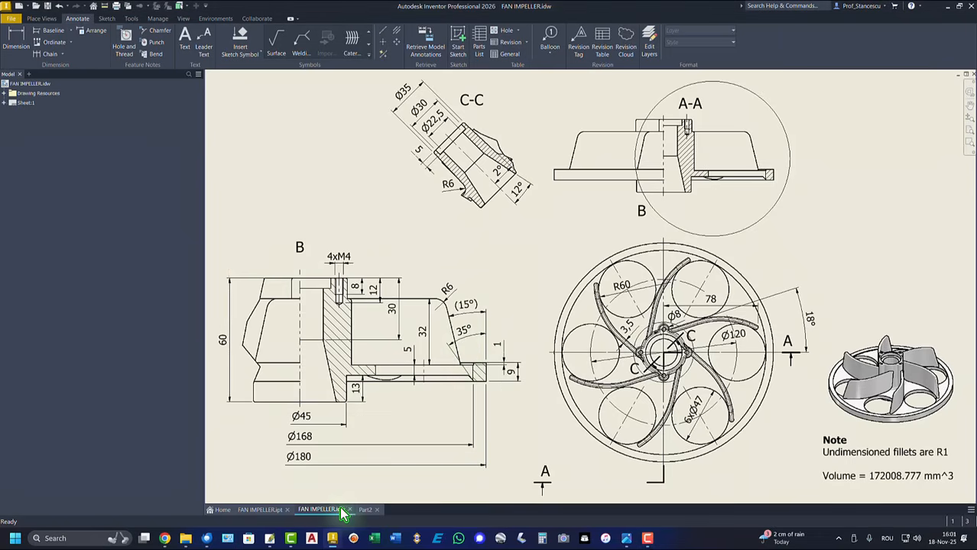
click(365, 510)
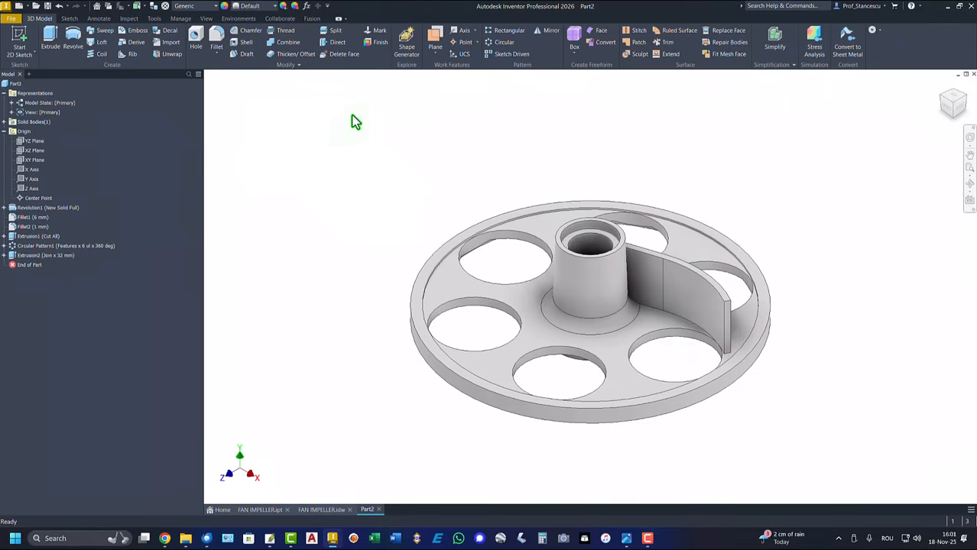
Create a work plane tangent to the blade's convex curved face through its vertical edge at the rim end
click(435, 38)
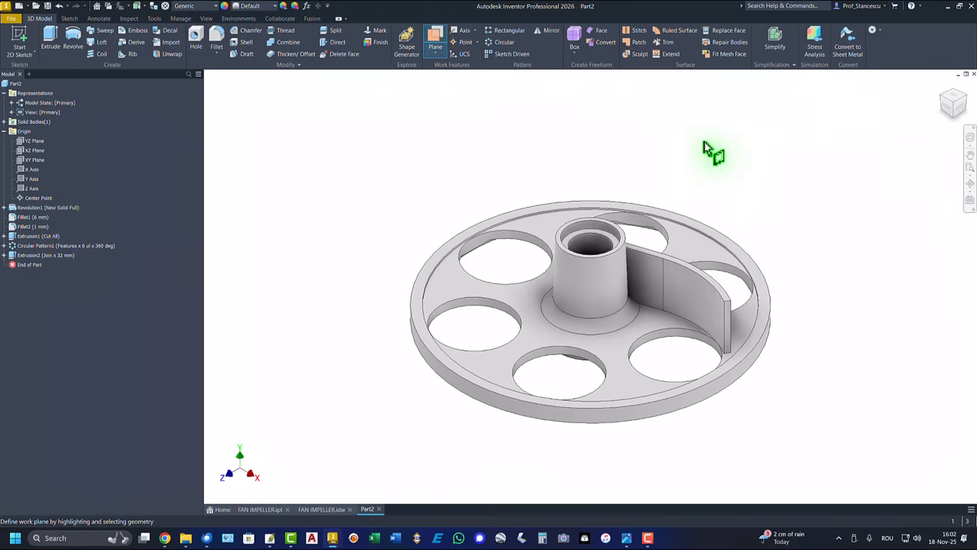
shift+middle_drag(731, 162, 621, 354)
click(621, 355)
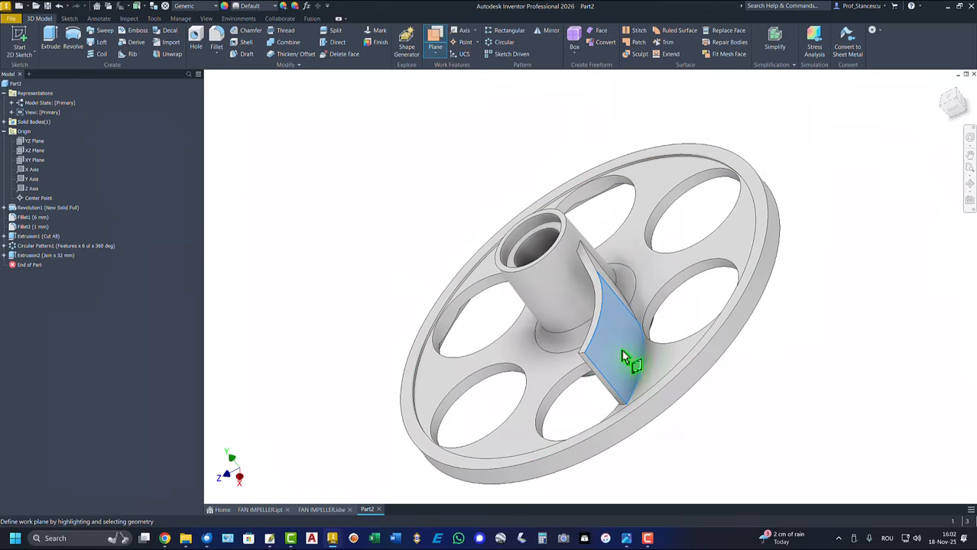
click(604, 378)
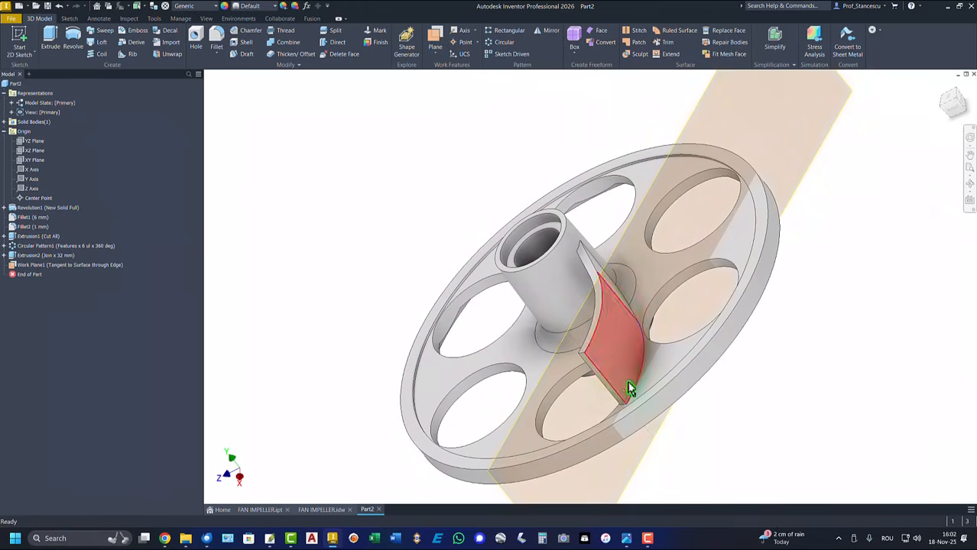
shift+middle_drag(604, 378, 302, 127)
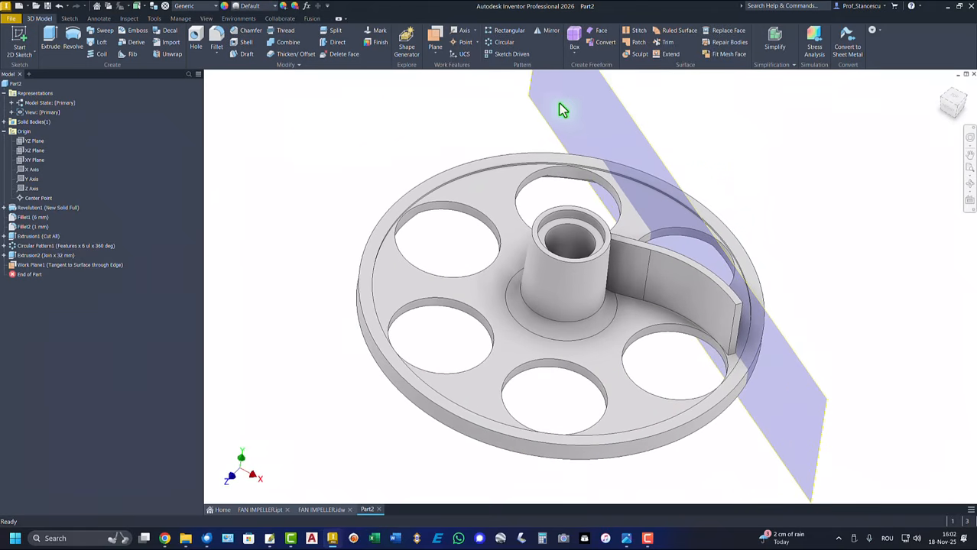
Start a sketch on the tangent work plane and project the blade's rim-end edge into it
click(647, 144)
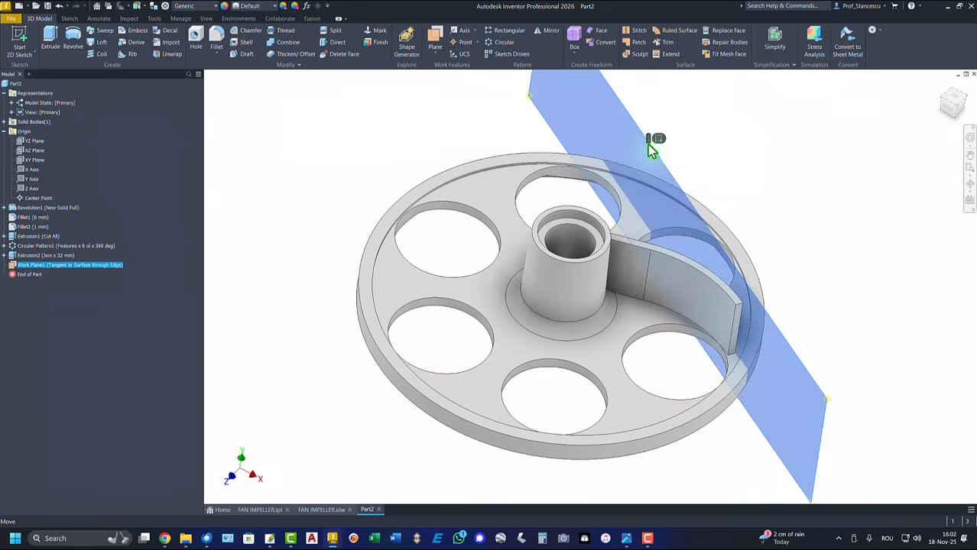
click(662, 141)
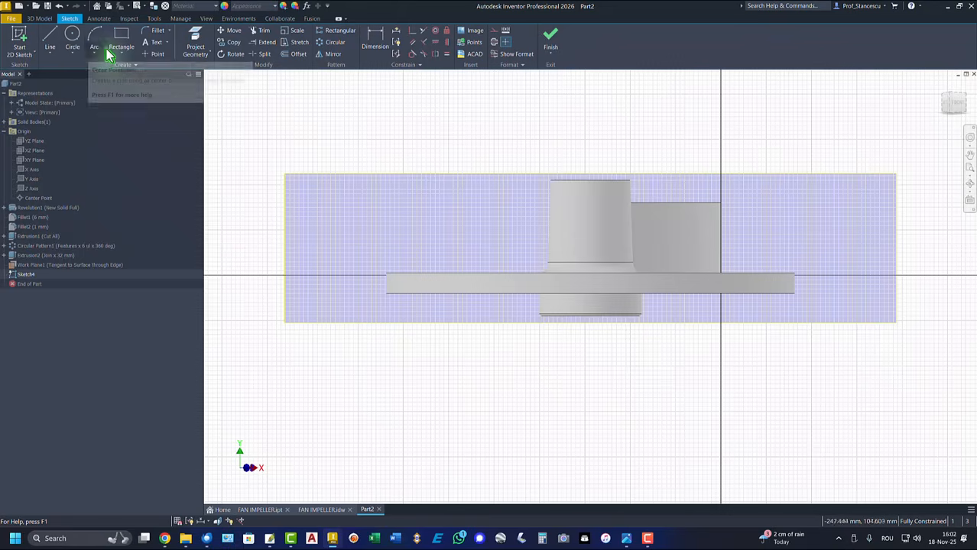
click(196, 44)
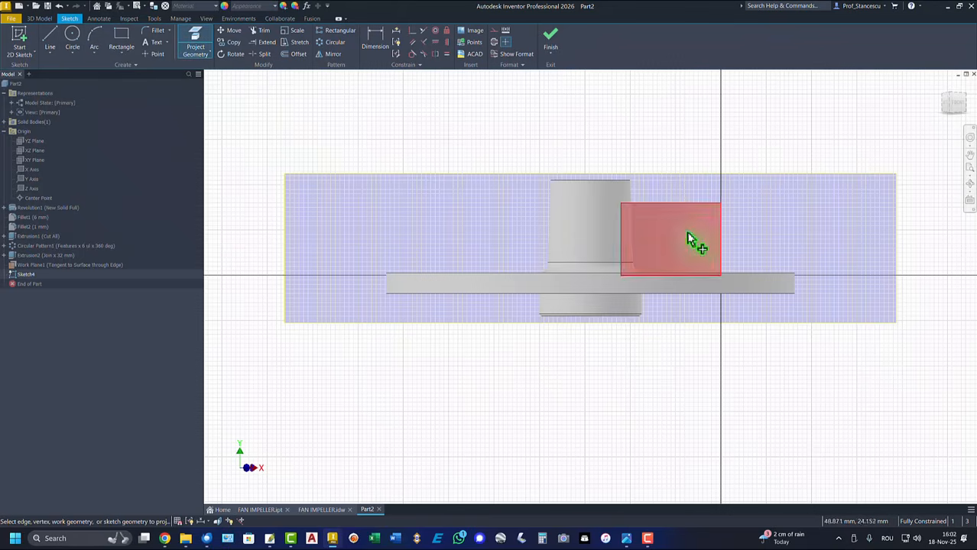
Sketch a triangle on the blade's rim-end edge, about 17 mm wide along the blade's top and sloping down to the base
click(51, 38)
click(719, 203)
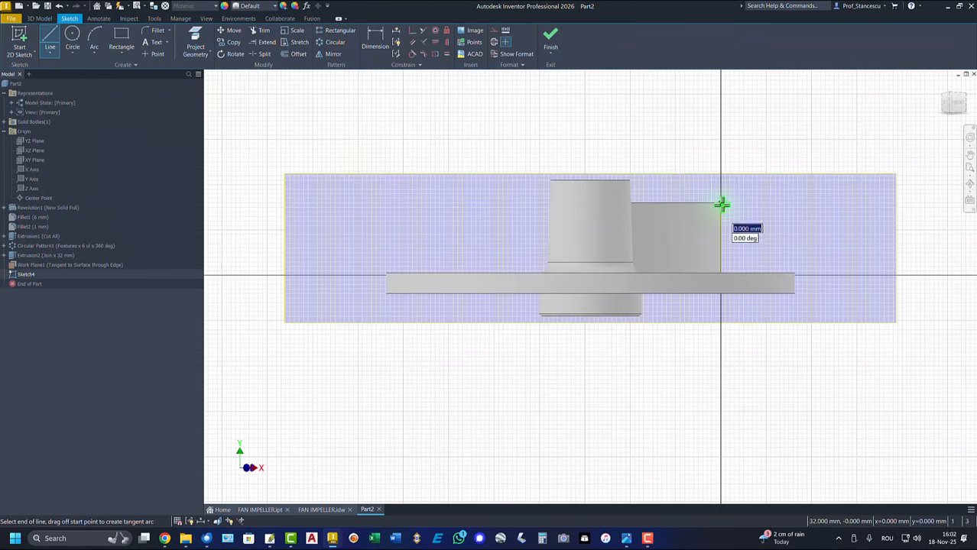
double_click(722, 272)
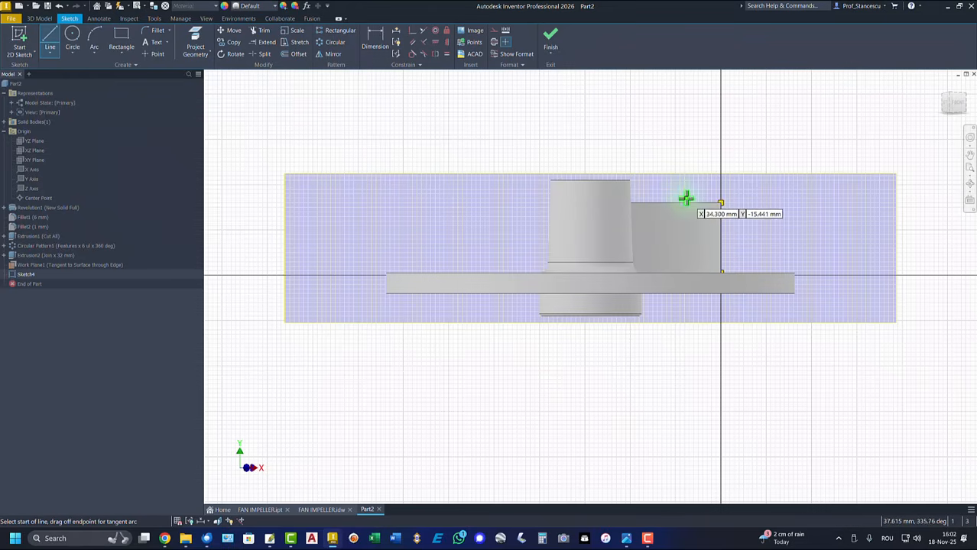
click(722, 273)
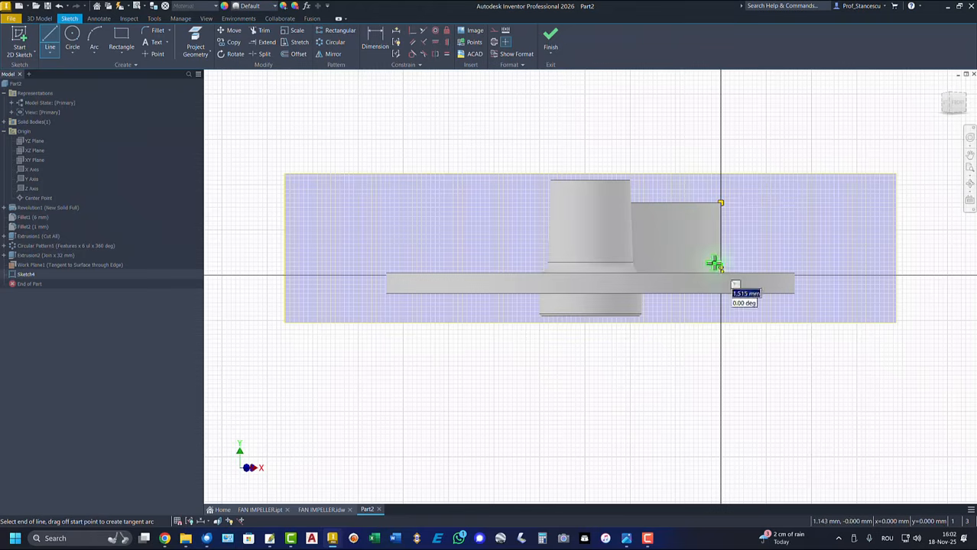
click(722, 203)
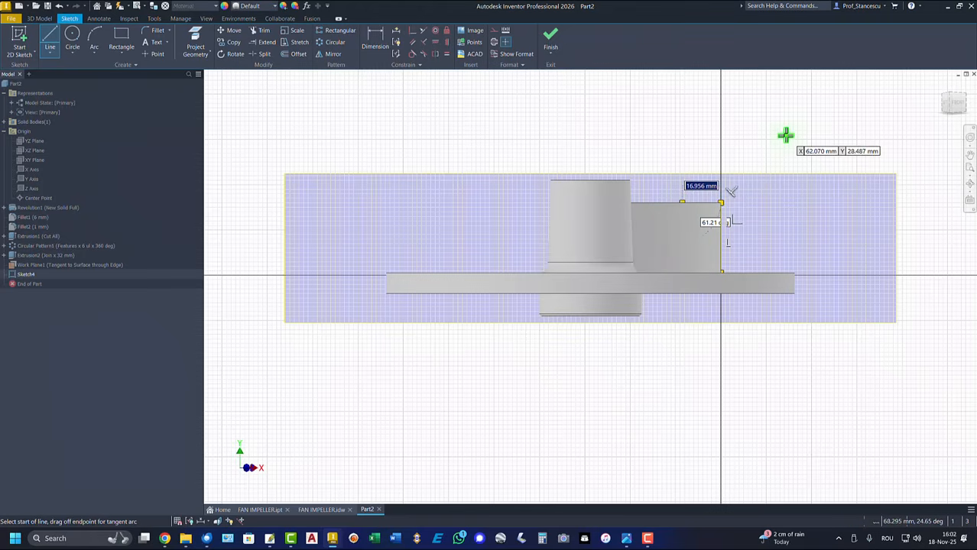
Make the slanted line's lower endpoint coincident with the lower end of the projected blade edge, with the model sliced at the sketch plane
key(F7)
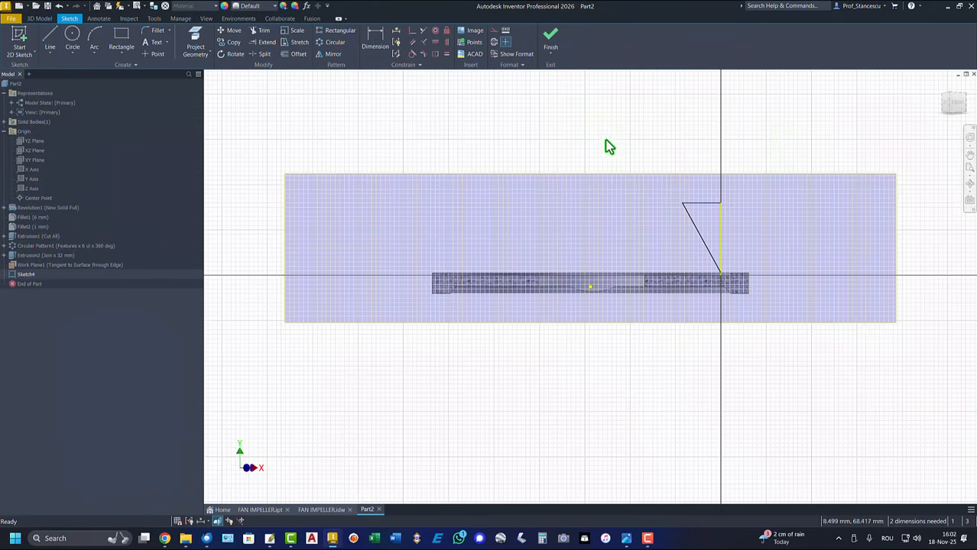
click(412, 30)
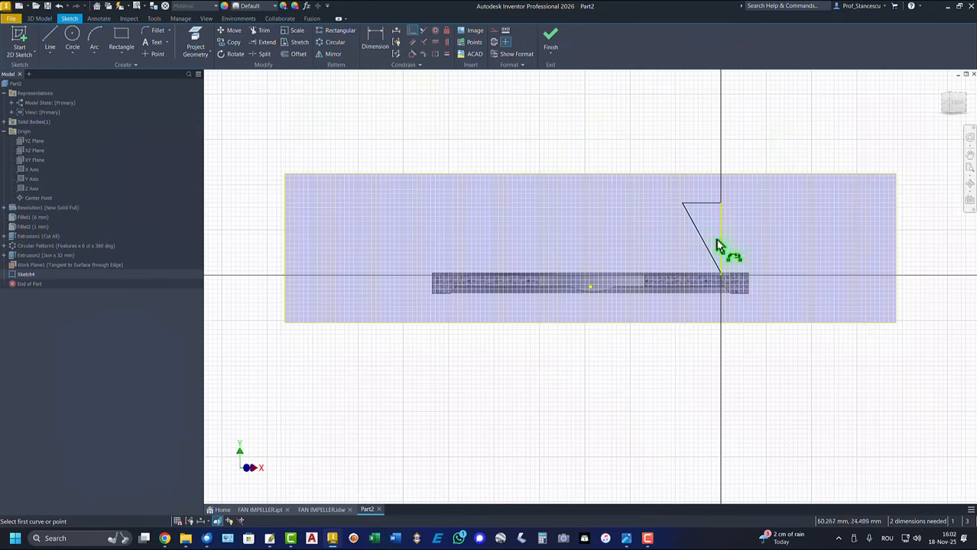
scroll(719, 257, up, 3)
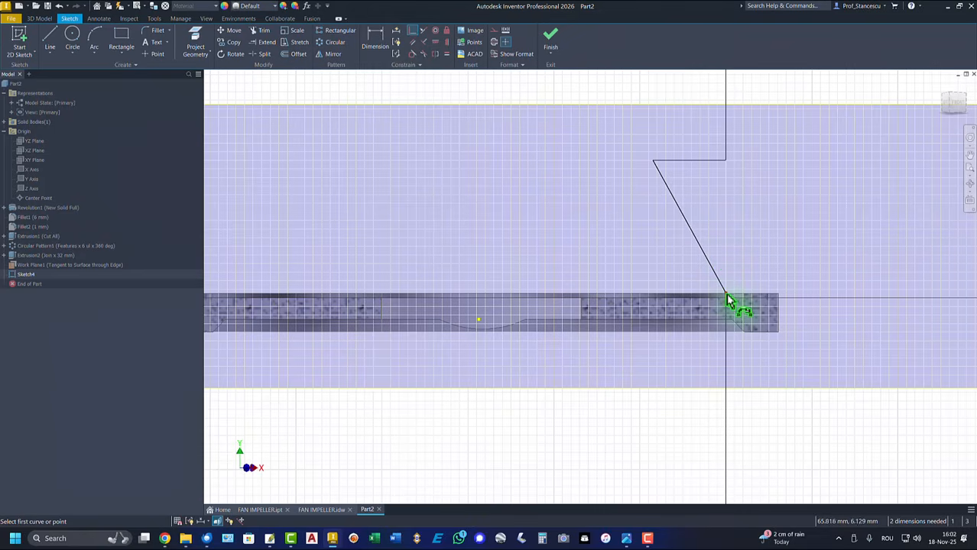
click(727, 297)
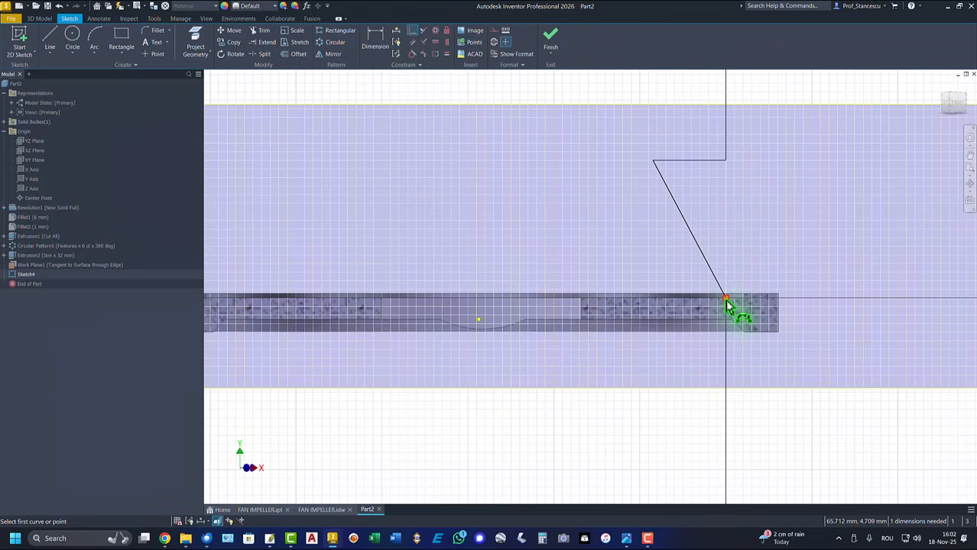
click(727, 303)
Dimension the angle between the slanted line and the vertical blade edge as 15 degrees, restore the unsliced model and finish the sketch
click(371, 46)
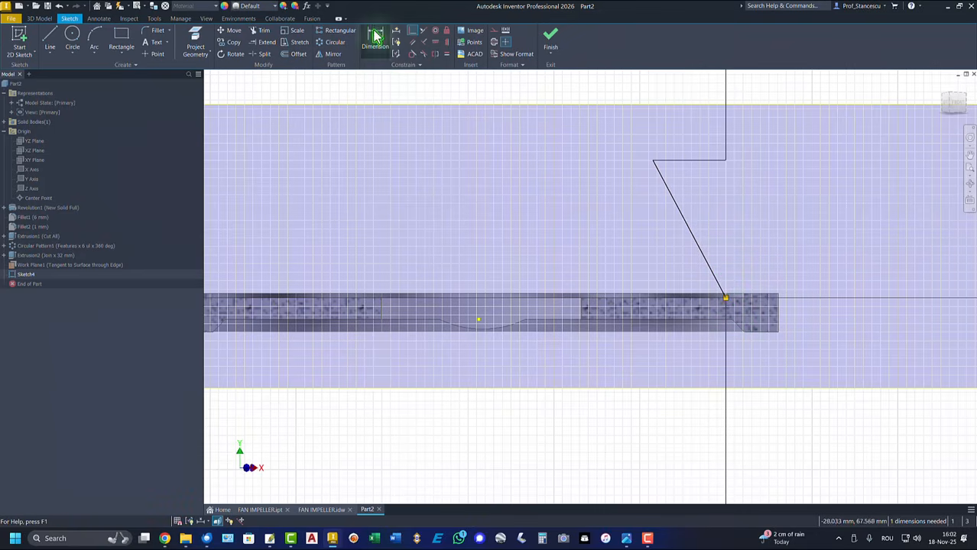
click(677, 205)
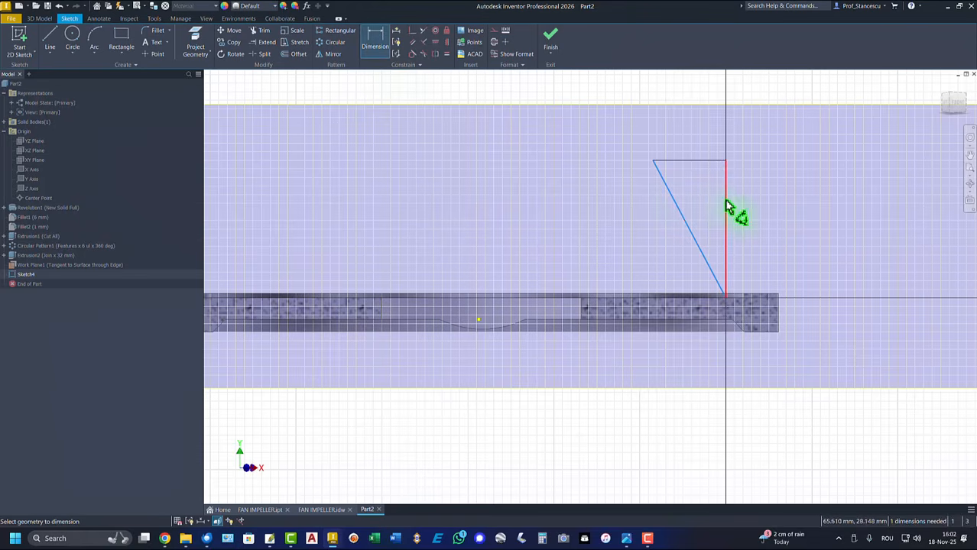
click(728, 204)
click(687, 134)
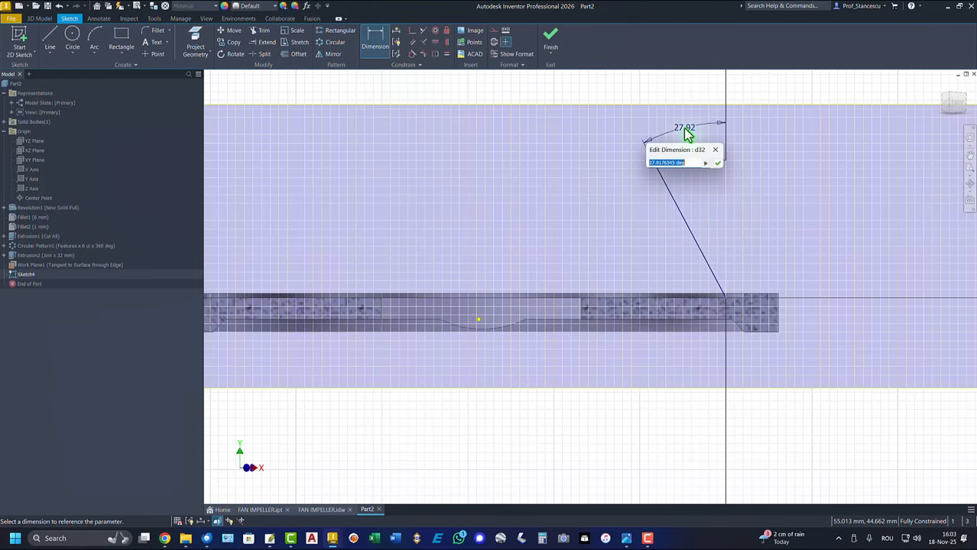
text(15)
key(Return)
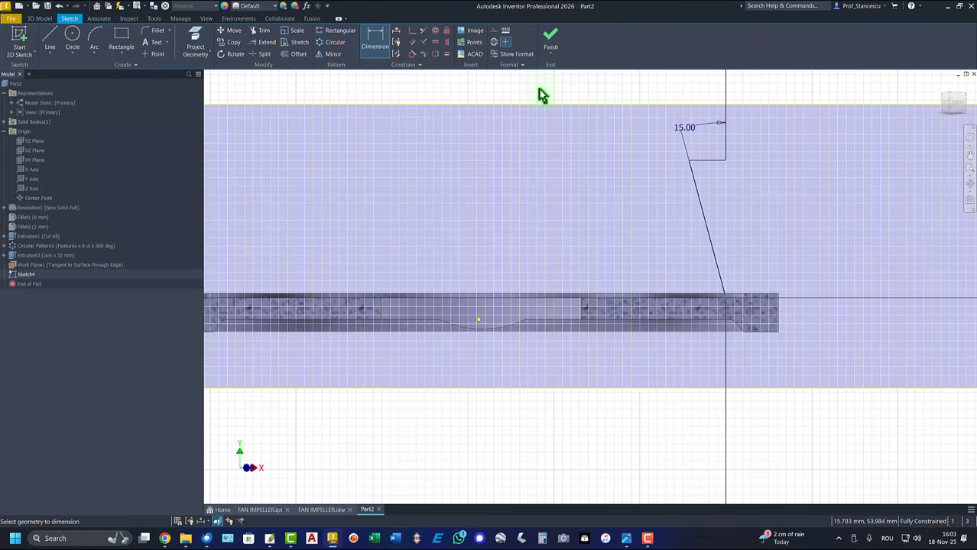
key(Escape)
key(F7)
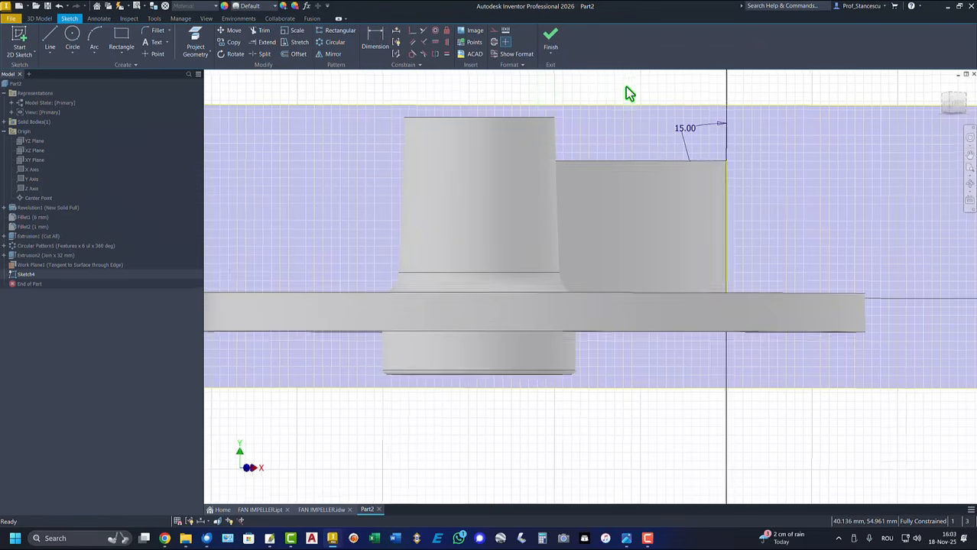
mouse_move(626, 87)
shift+middle_down()
mouse_move(585, 103)
mouse_move(580, 119)
shift+middle_up()
click(551, 40)
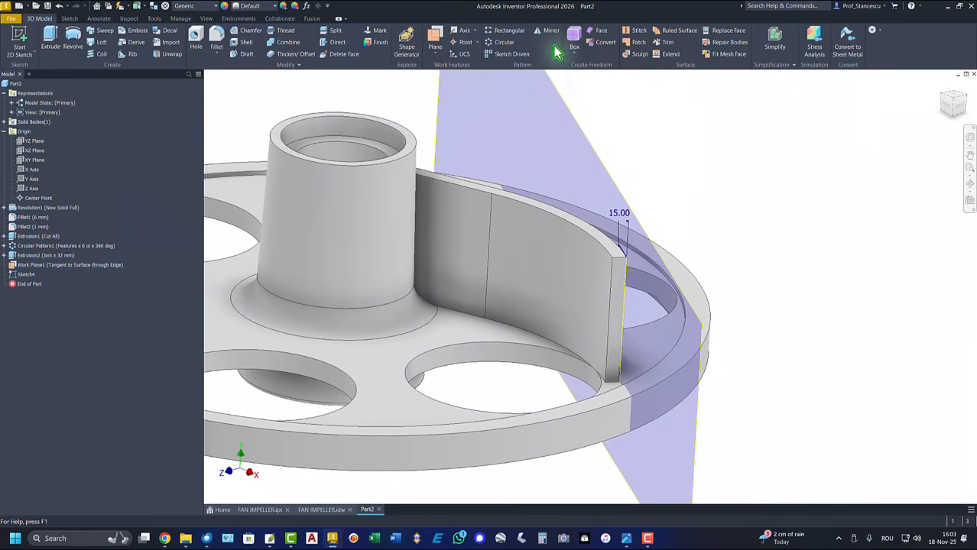
Extrude the triangle as a cut through the blade's rim end, ending at the XY origin plane
click(50, 36)
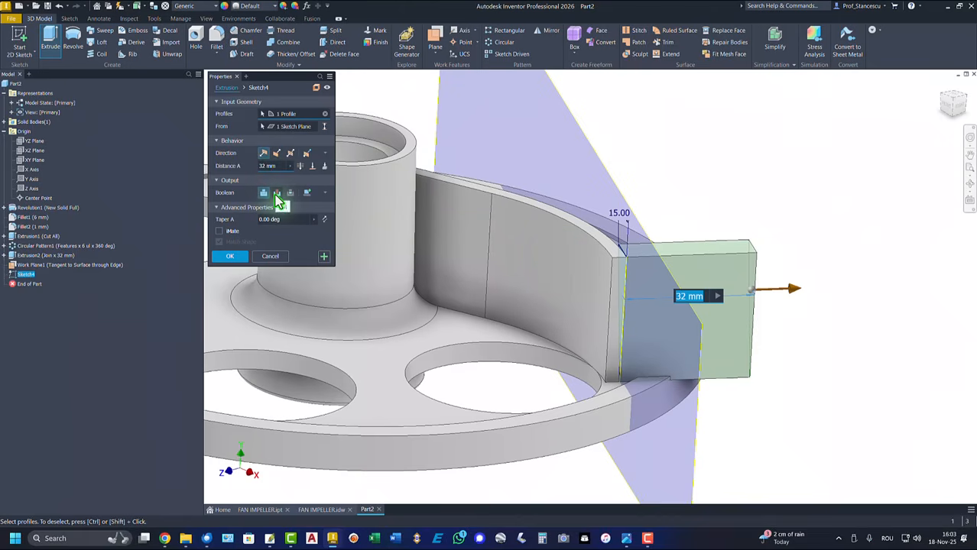
click(278, 194)
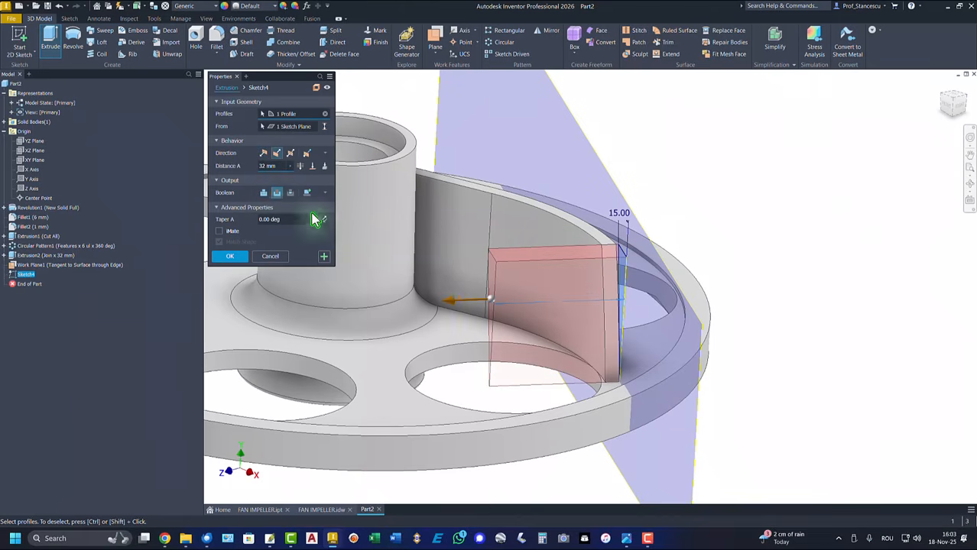
shift+middle_drag(314, 216, 309, 182)
click(313, 166)
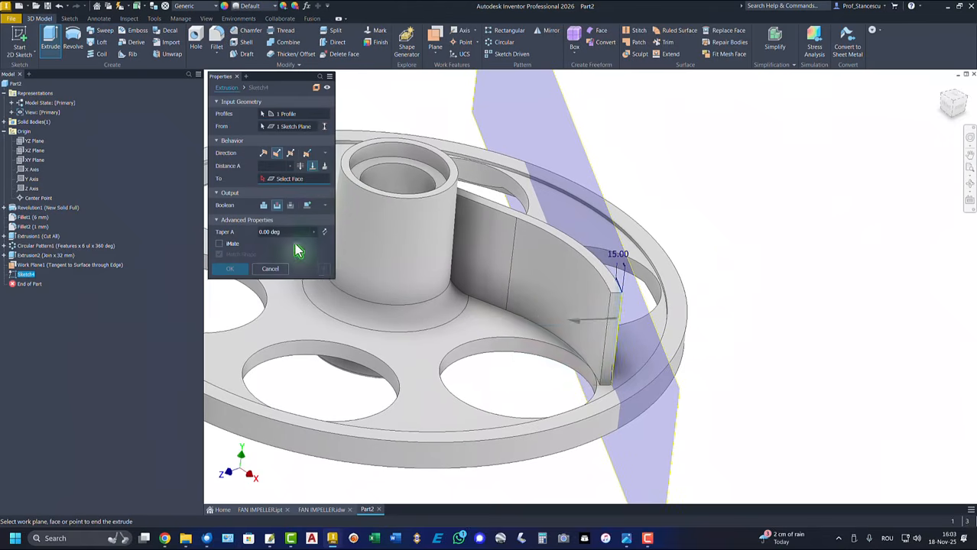
shift+middle_drag(305, 246, 170, 251)
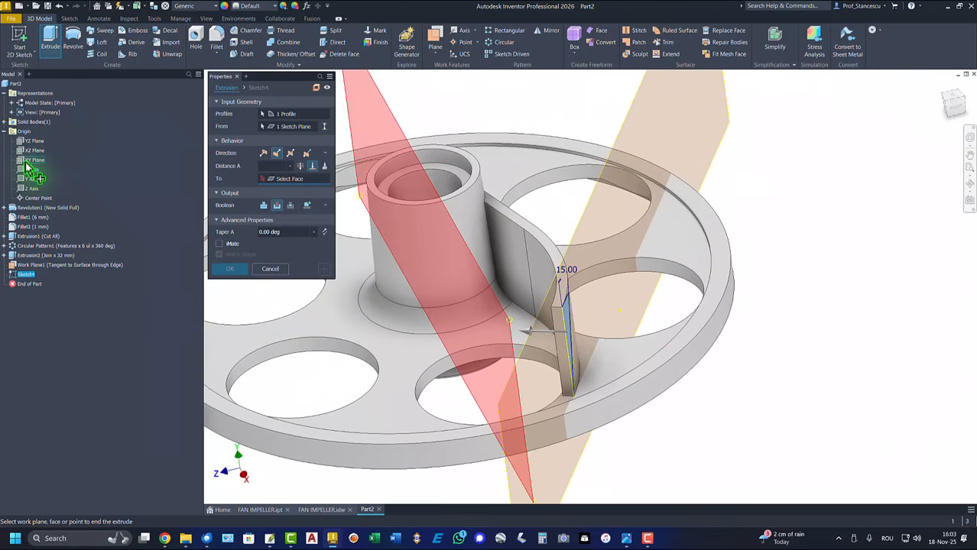
click(31, 160)
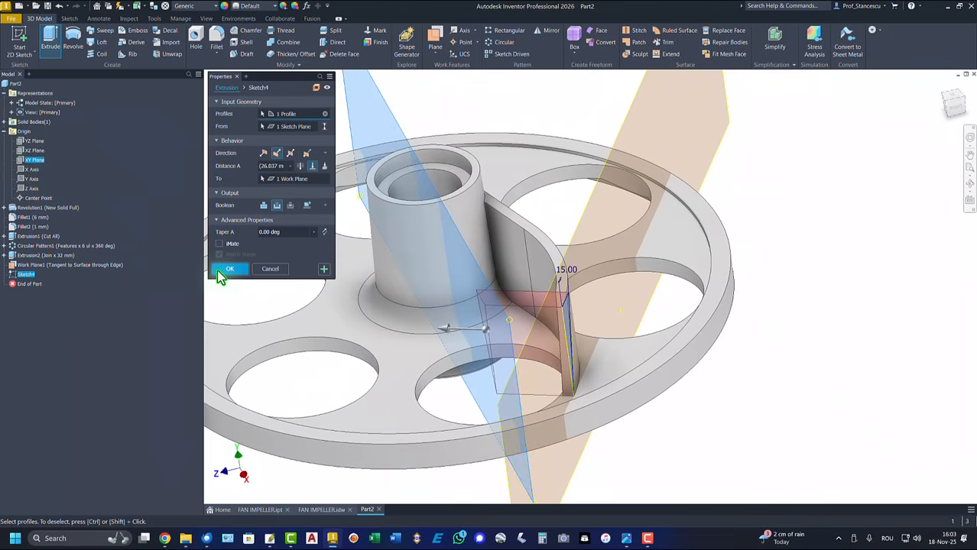
click(226, 271)
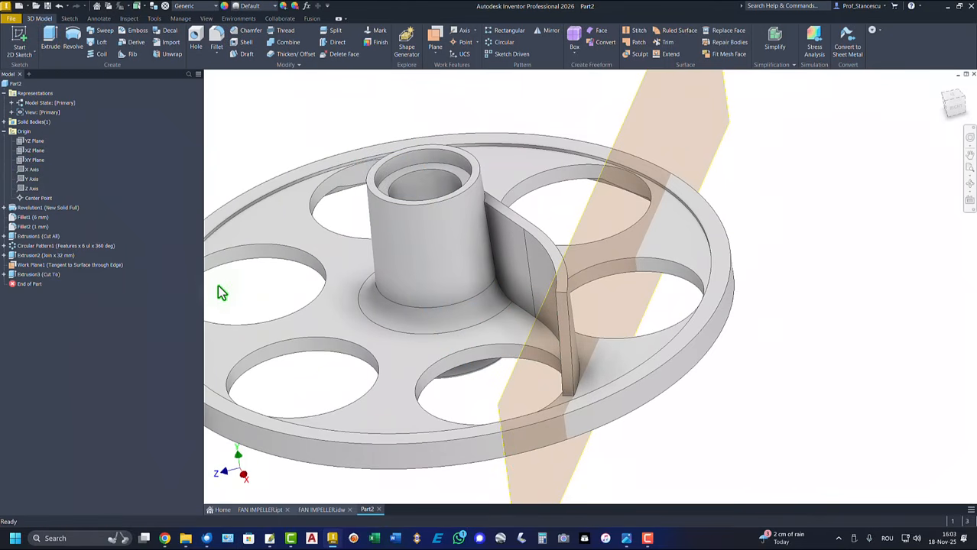
shift+middle_drag(229, 291, 292, 122)
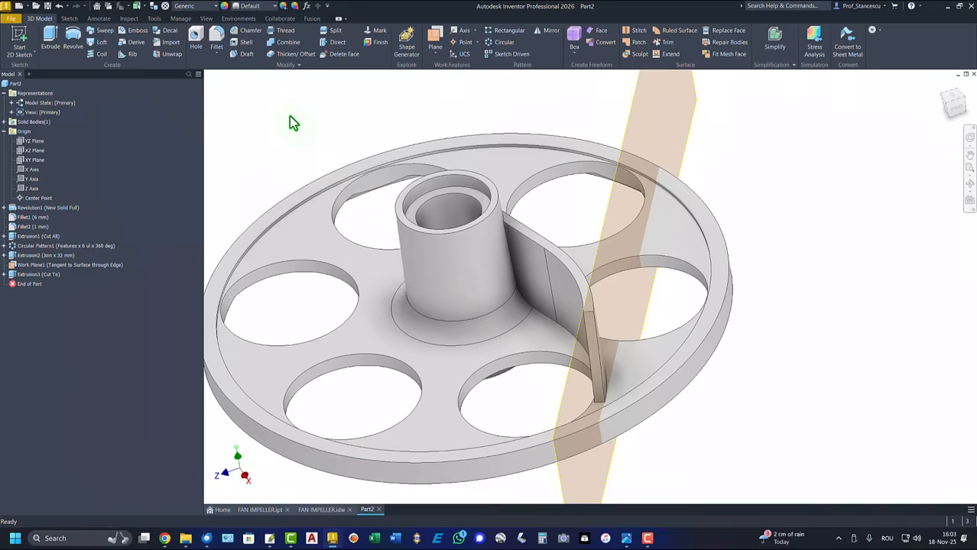
Hide the tangent work plane and restore the home view
key(F6)
click(582, 118)
right_click(580, 114)
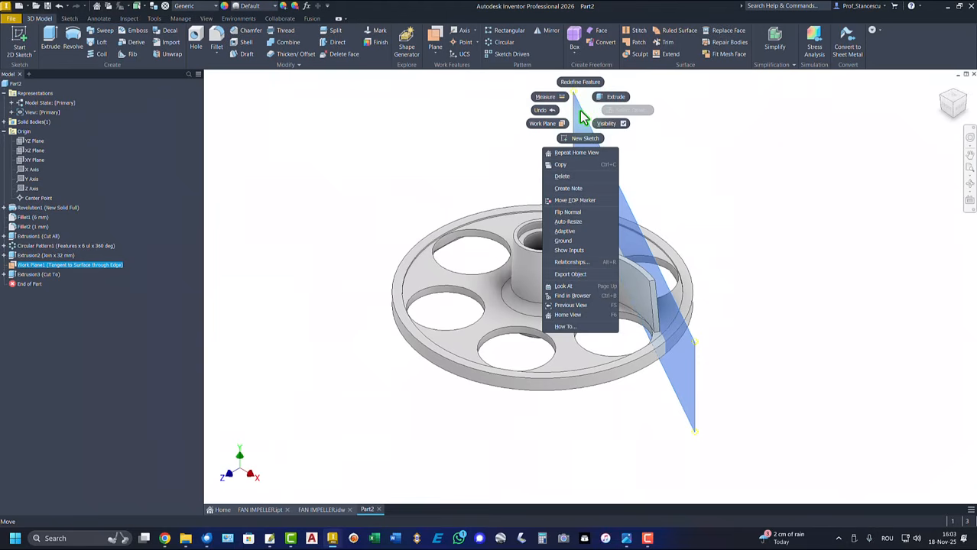
click(607, 123)
key(F6)
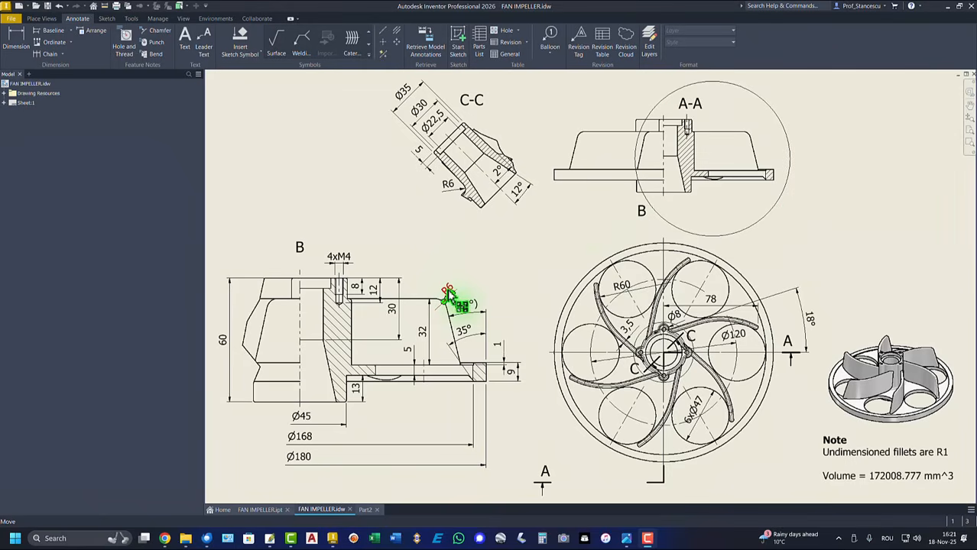
Review the blade fillets in the finished FAN IMPELLER.ipt model and the FAN IMPELLER.idw drawing, and return to Part2
click(262, 510)
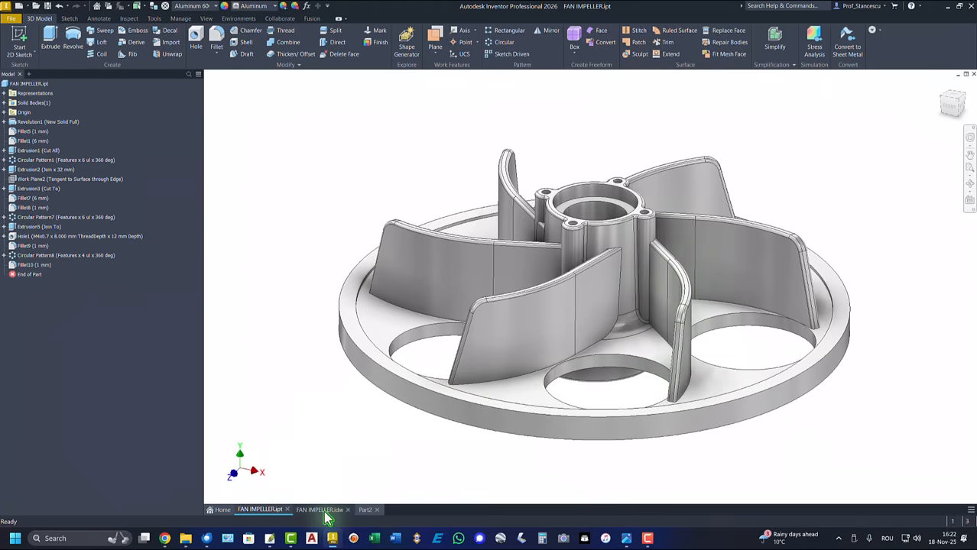
click(321, 510)
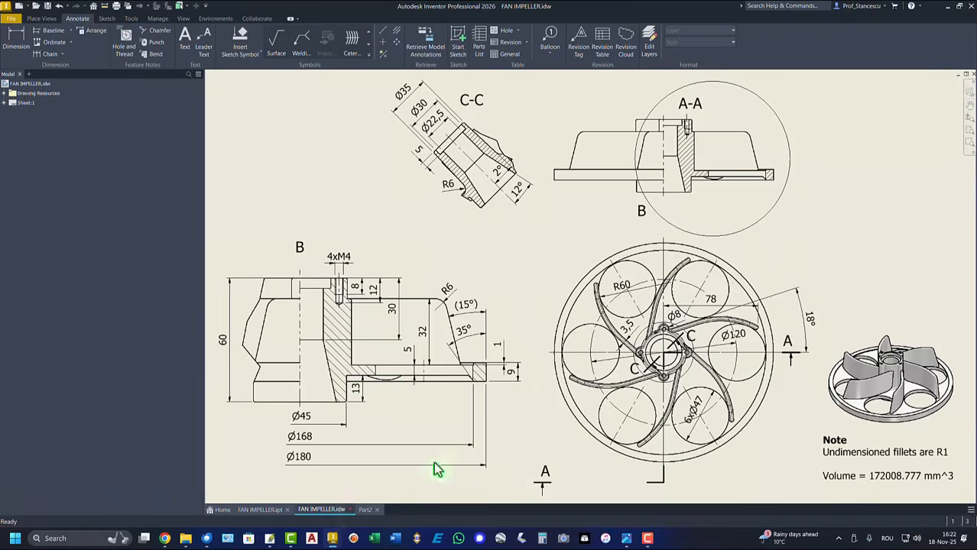
click(365, 510)
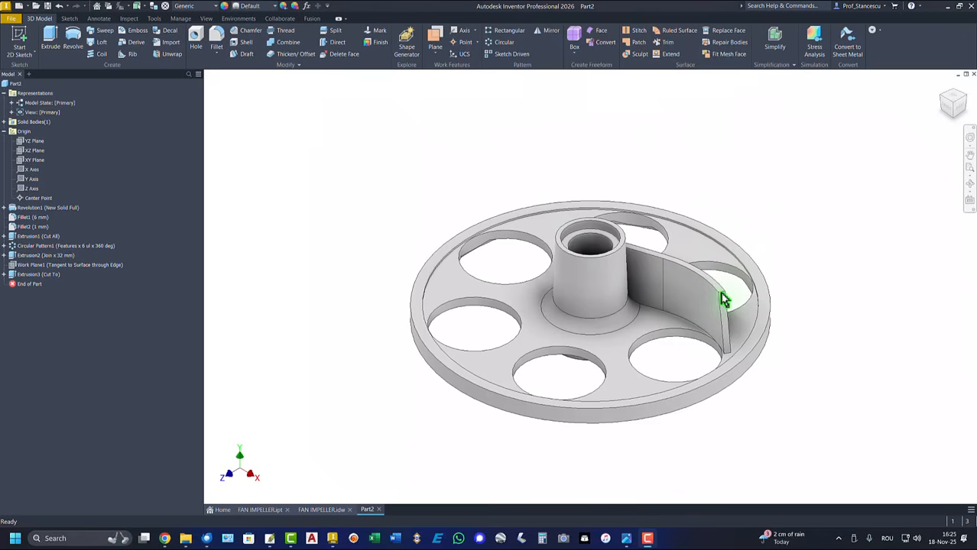
Fillet the blade's upper corner edge at the rim end with a 6 mm radius, keeping the Fillet command active
scroll(726, 300, up, 3)
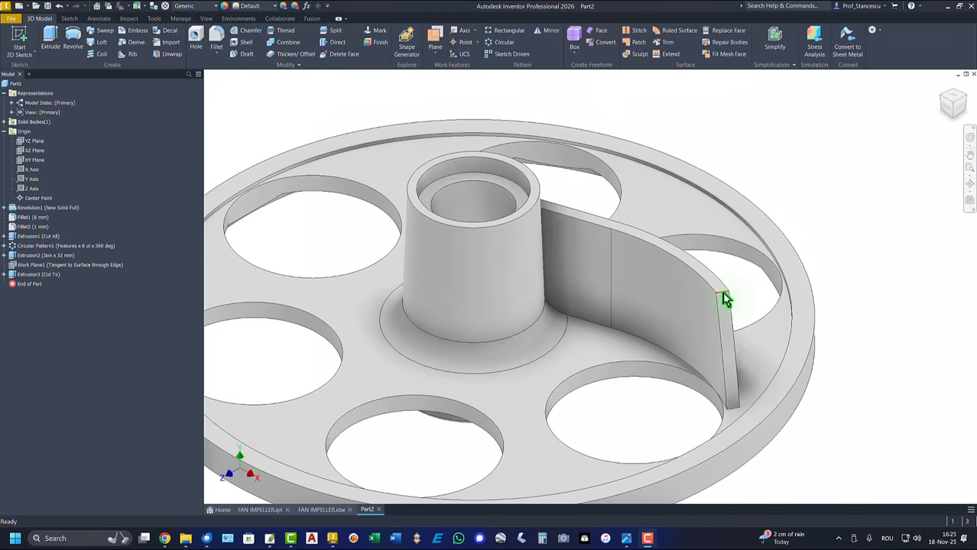
click(739, 289)
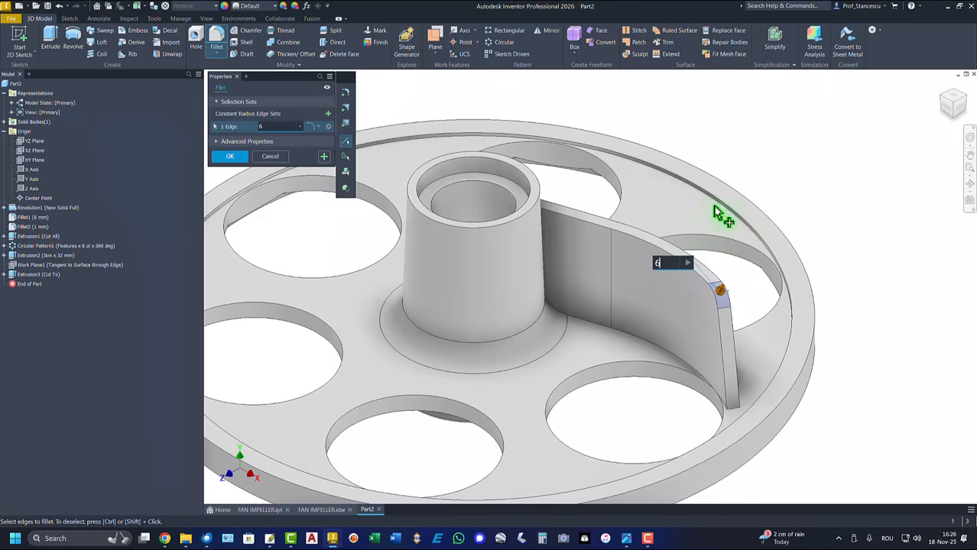
click(324, 158)
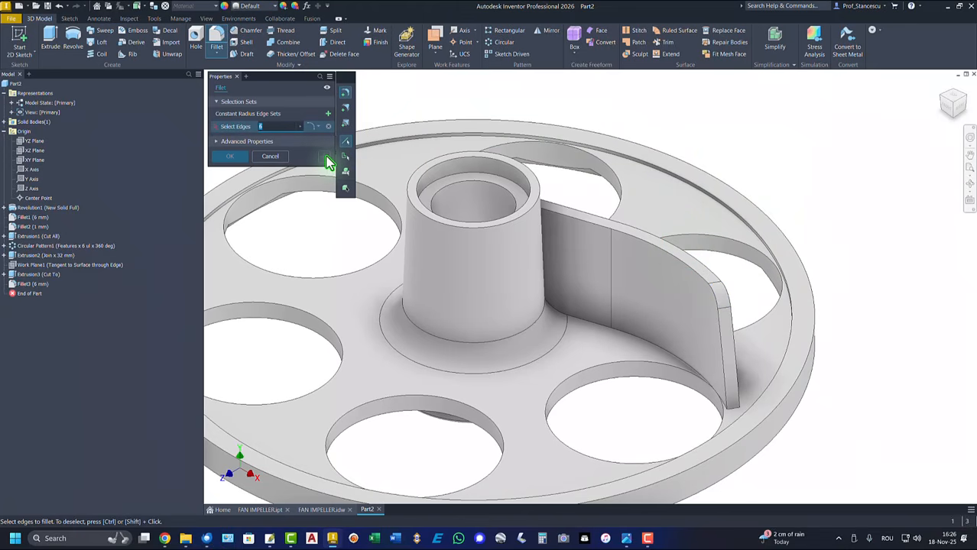
Fillet both edge chains along the blade's top and slanted rim end with a 1 mm radius
click(640, 241)
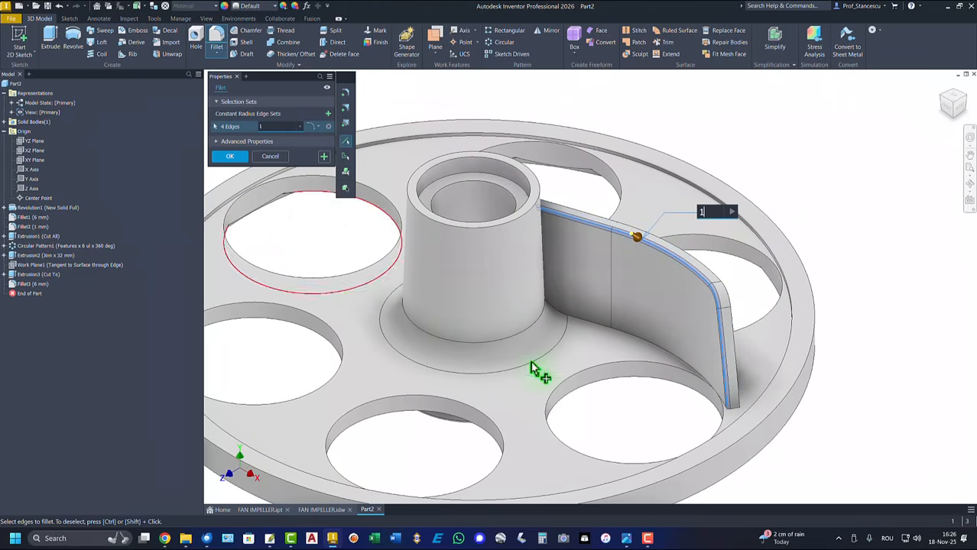
click(737, 363)
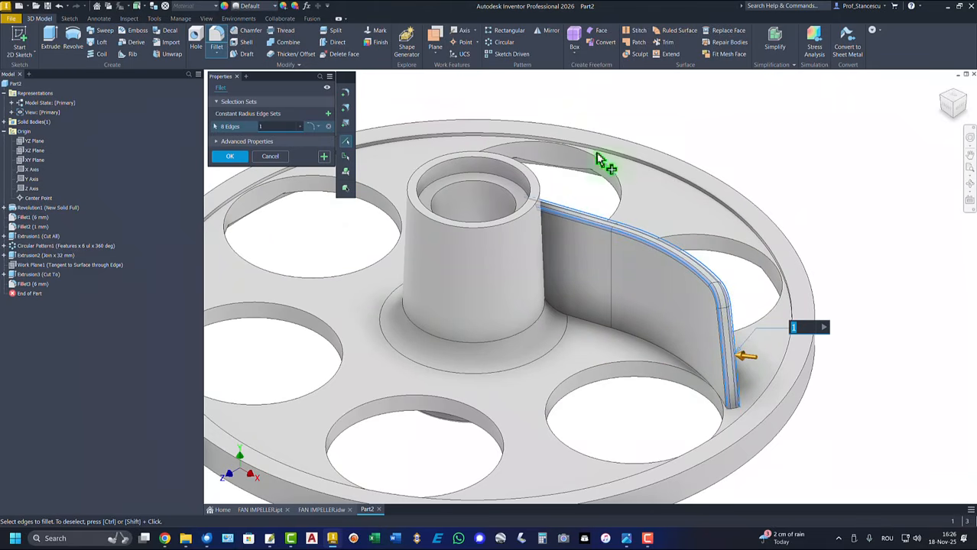
click(232, 158)
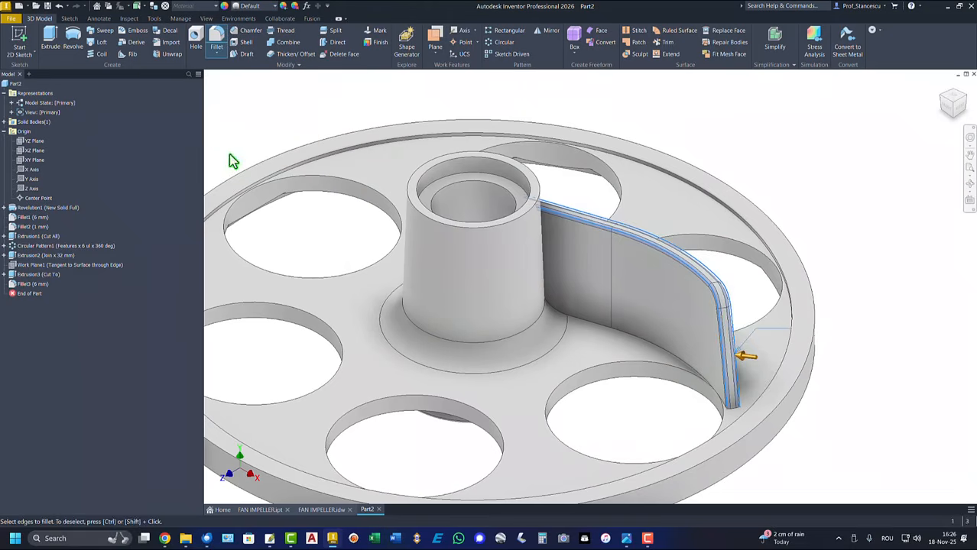
key(F6)
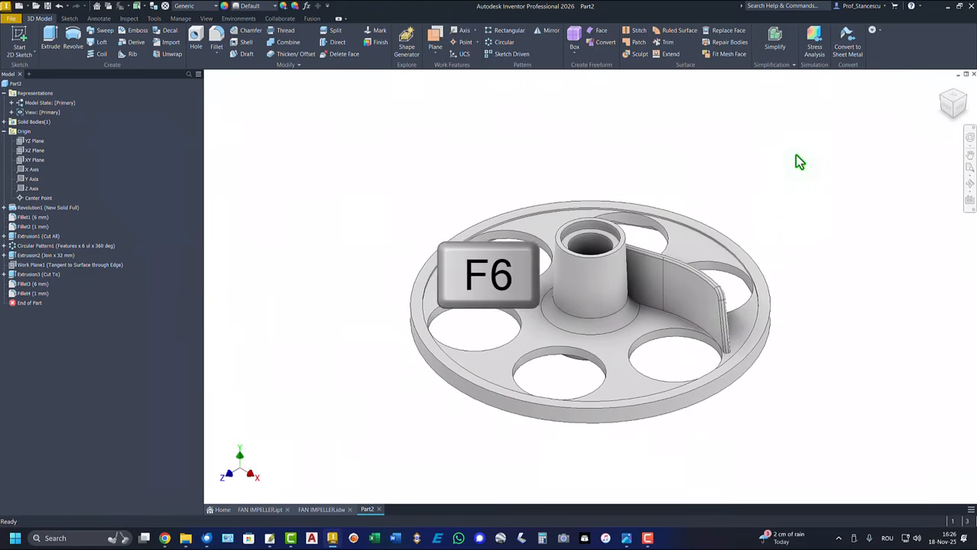
Create a circular pattern of the blade's two extrusions and two fillets around the hub axis, with 6 occurrences over 360 deg
click(504, 42)
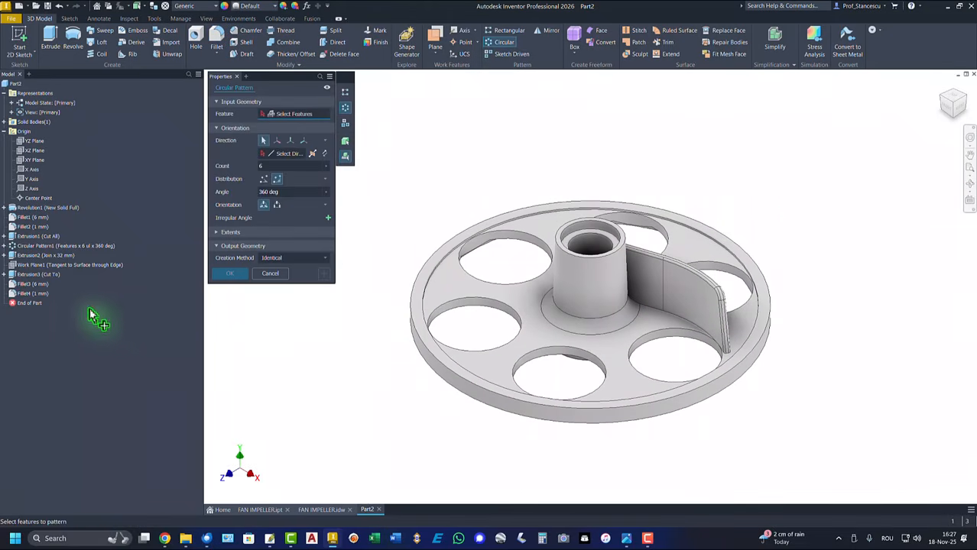
click(29, 293)
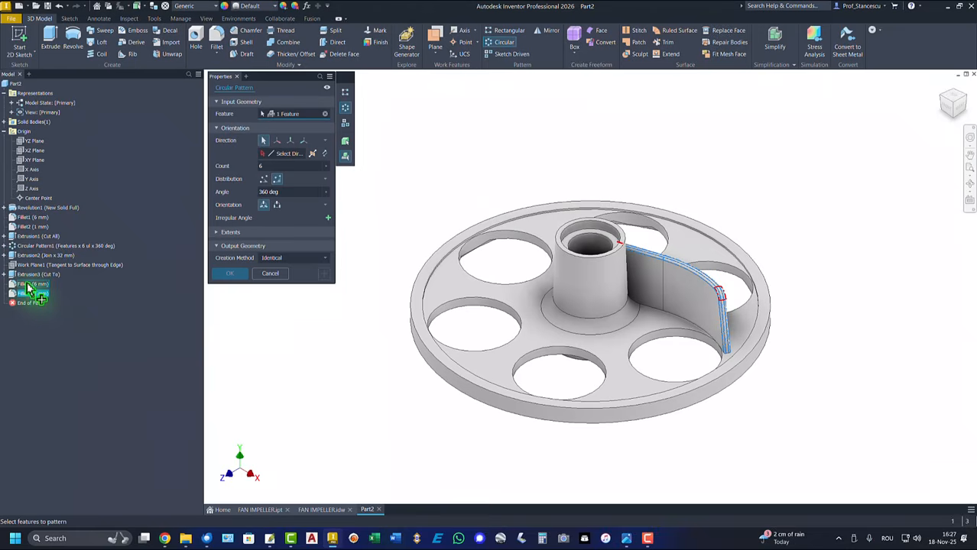
click(31, 274)
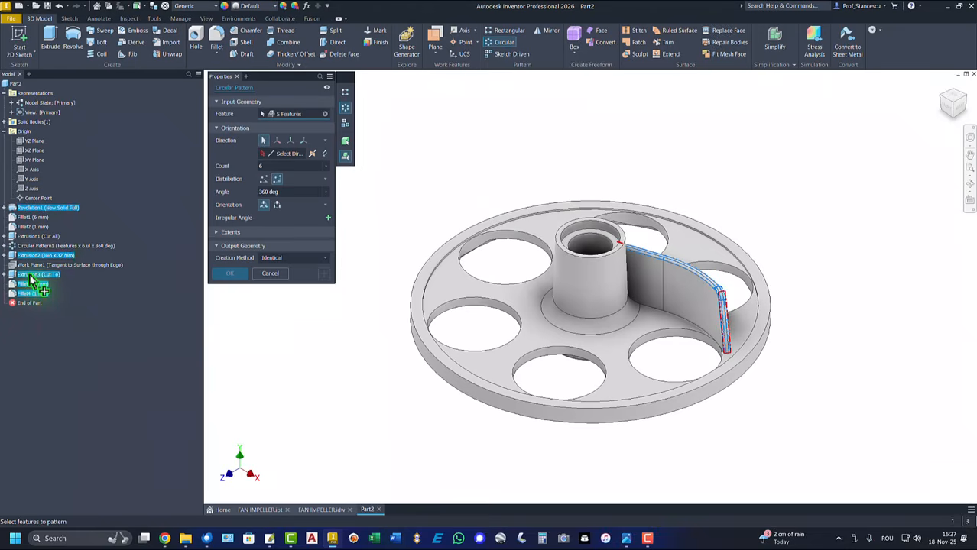
click(34, 256)
click(23, 209)
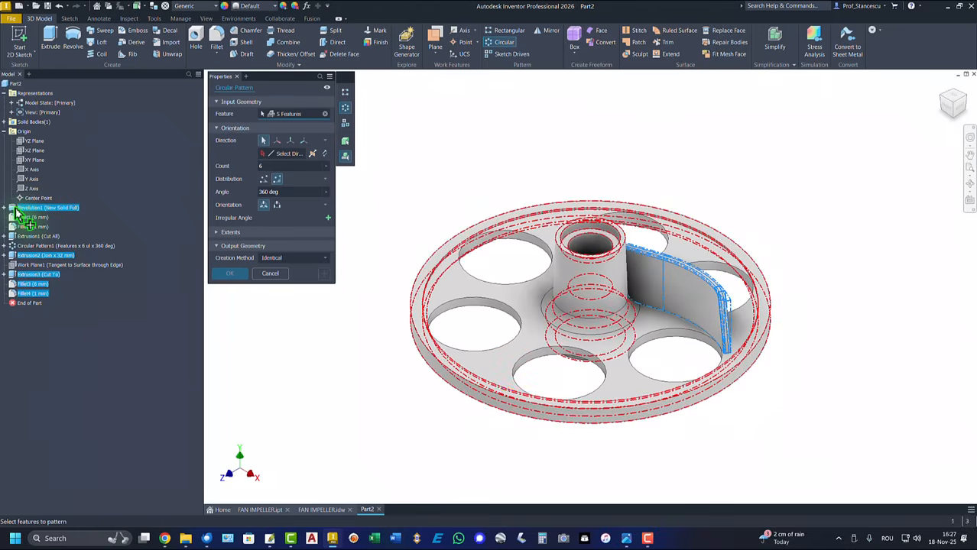
ctrl+click(16, 210)
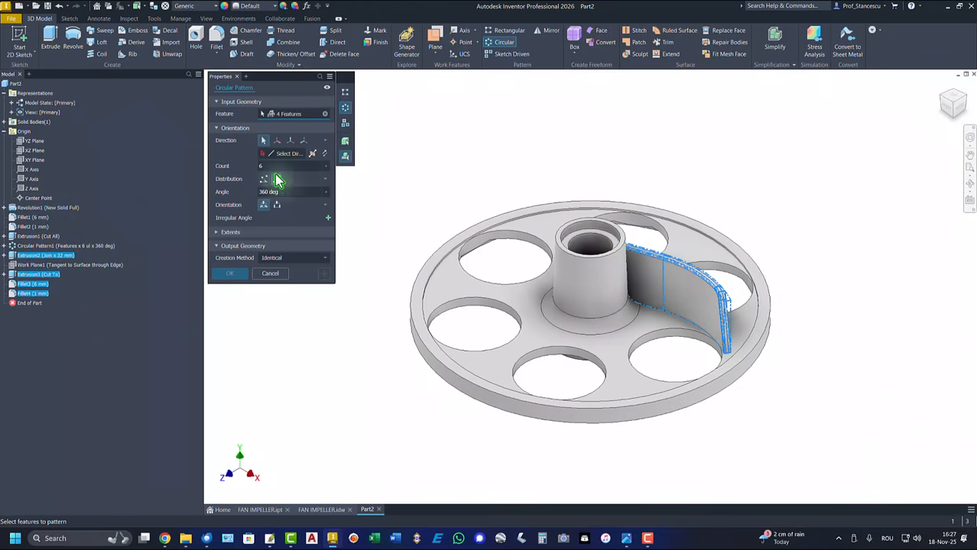
click(279, 155)
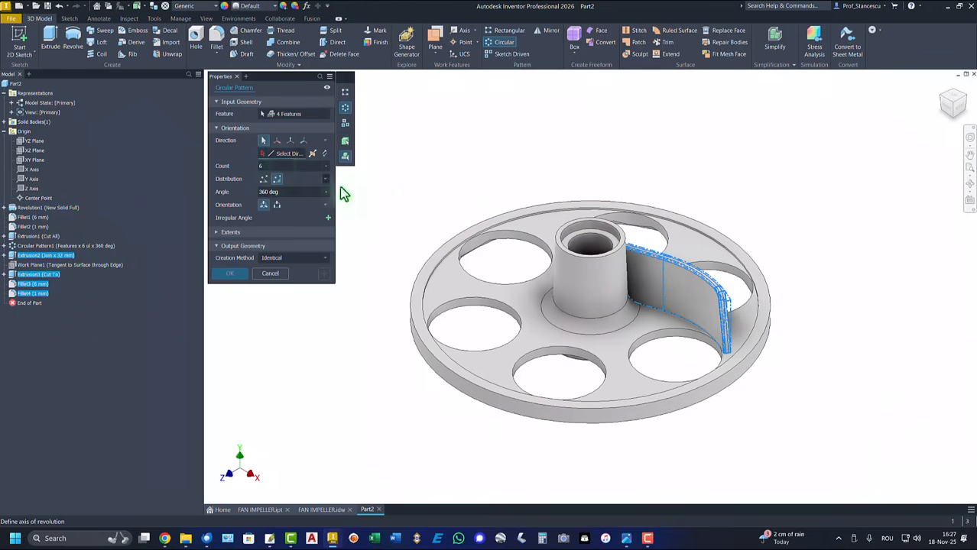
click(585, 287)
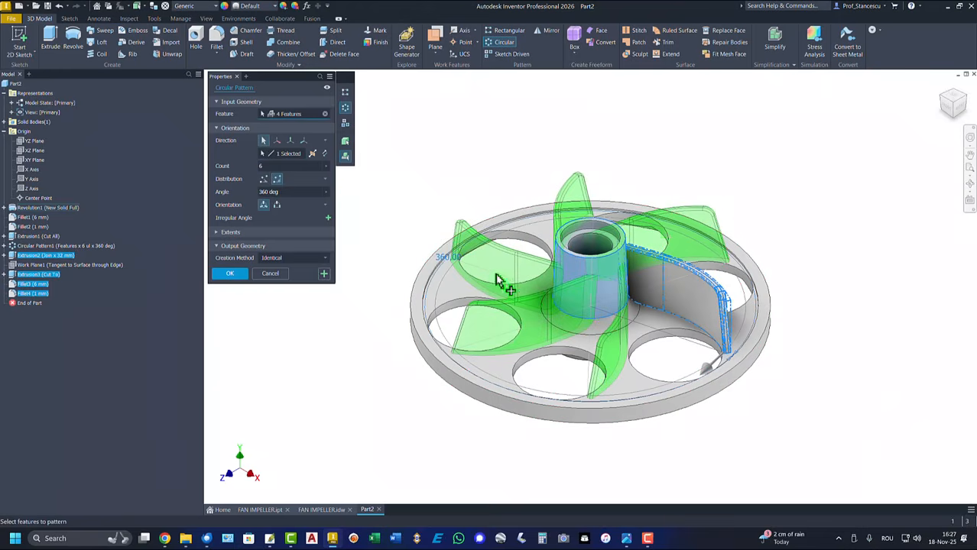
click(230, 274)
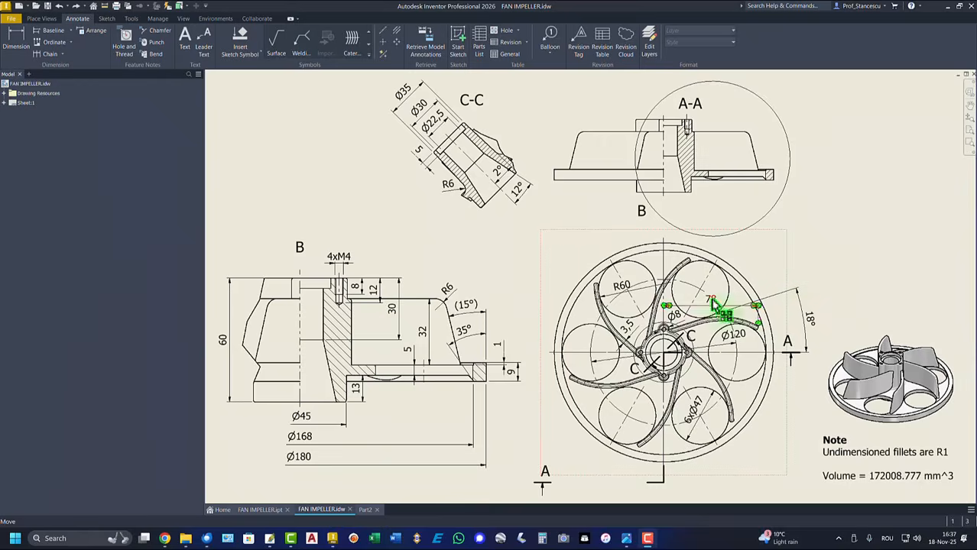
Examine the small Ø8 bosses around the hub in the FAN IMPELLER.idw top view and the shaded isometric view
scroll(673, 342, up, 5)
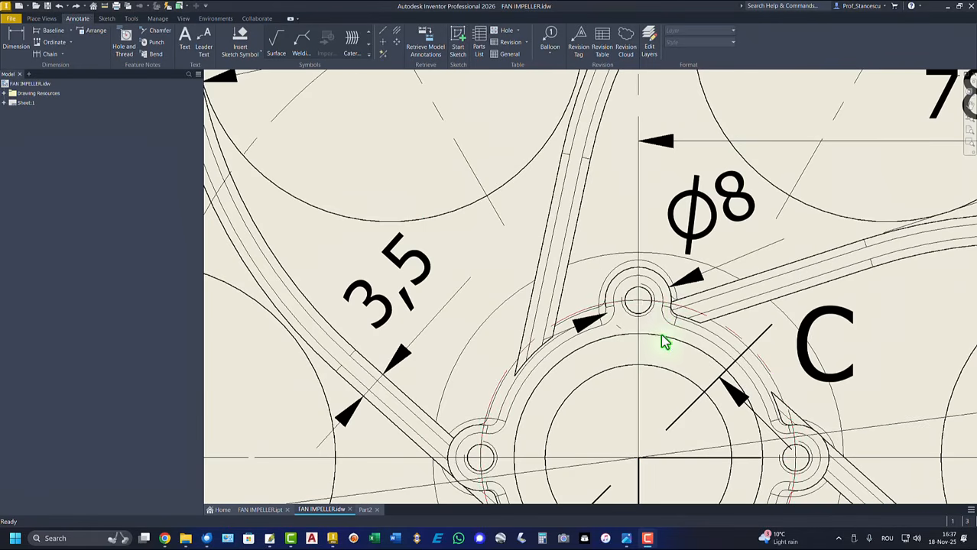
click(669, 287)
scroll(644, 332, down, 7)
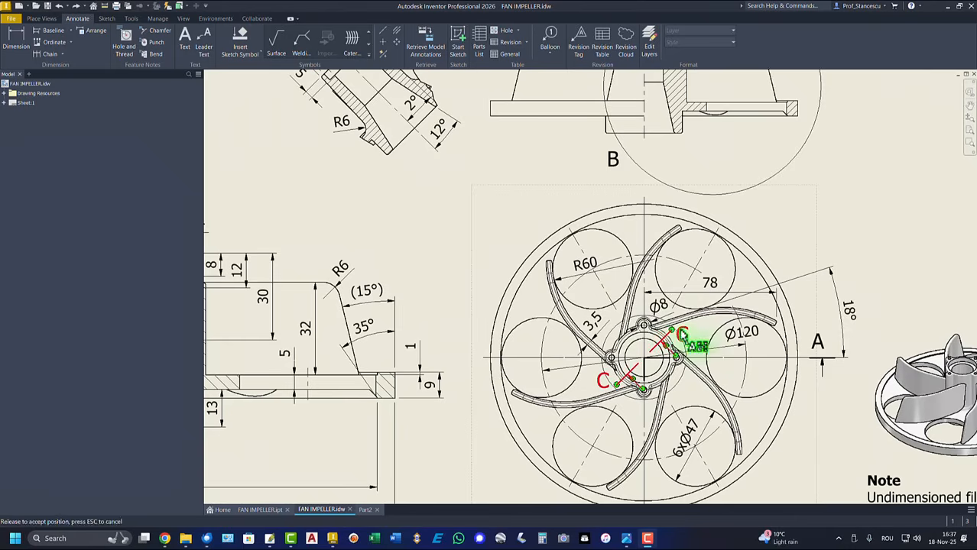
drag(681, 332, 682, 332)
middle_drag(726, 323, 590, 330)
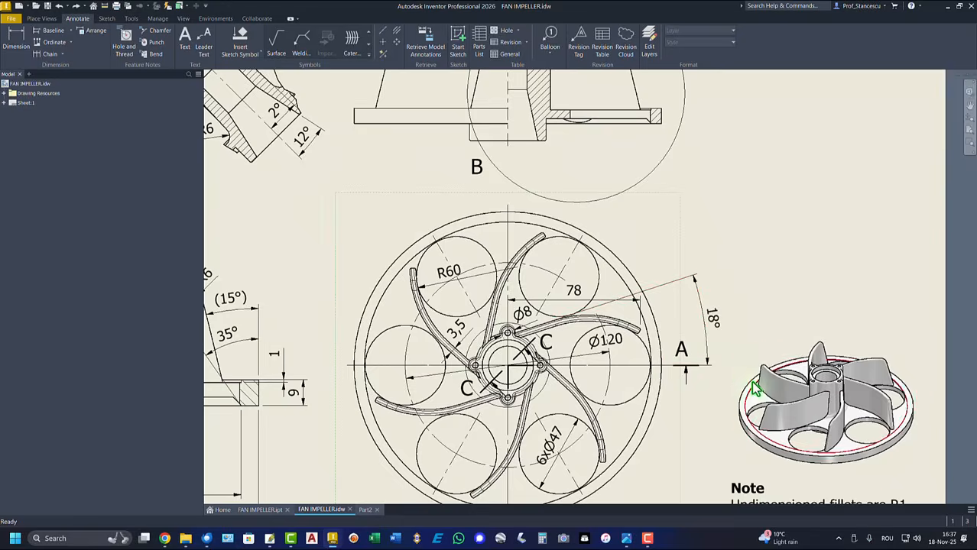
scroll(750, 380, up, 10)
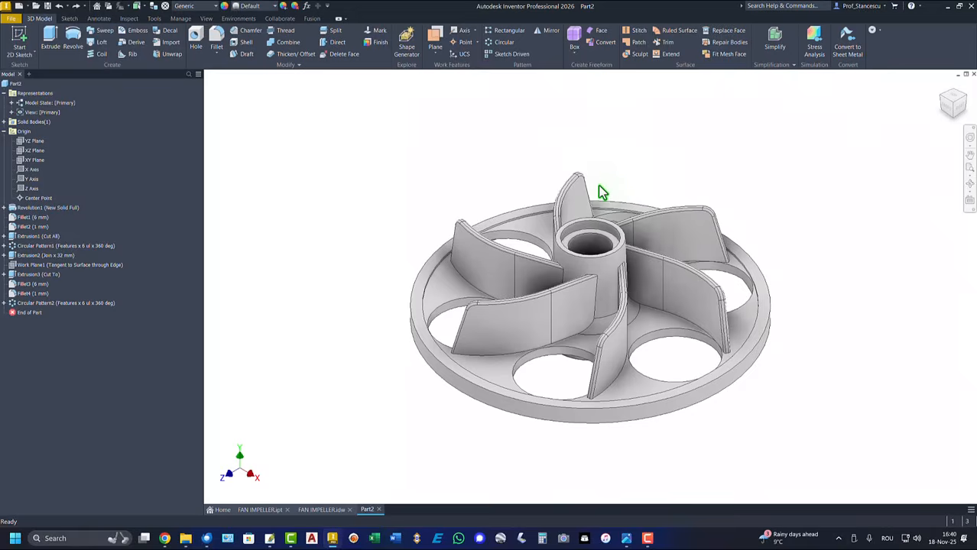
Start a sketch on the hub's top ring face and draw an 8 mm diameter circle outside the hub
scroll(596, 207, down, 6)
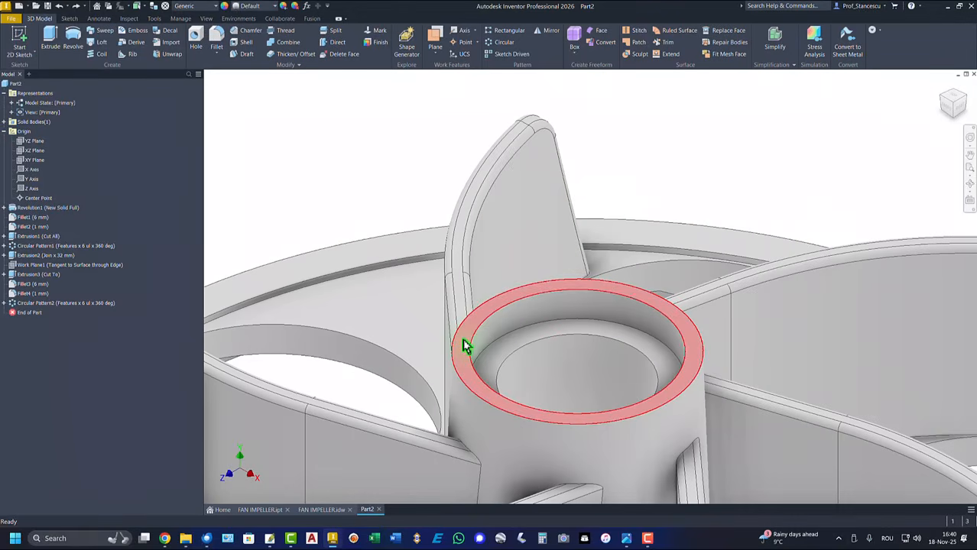
click(462, 340)
click(531, 331)
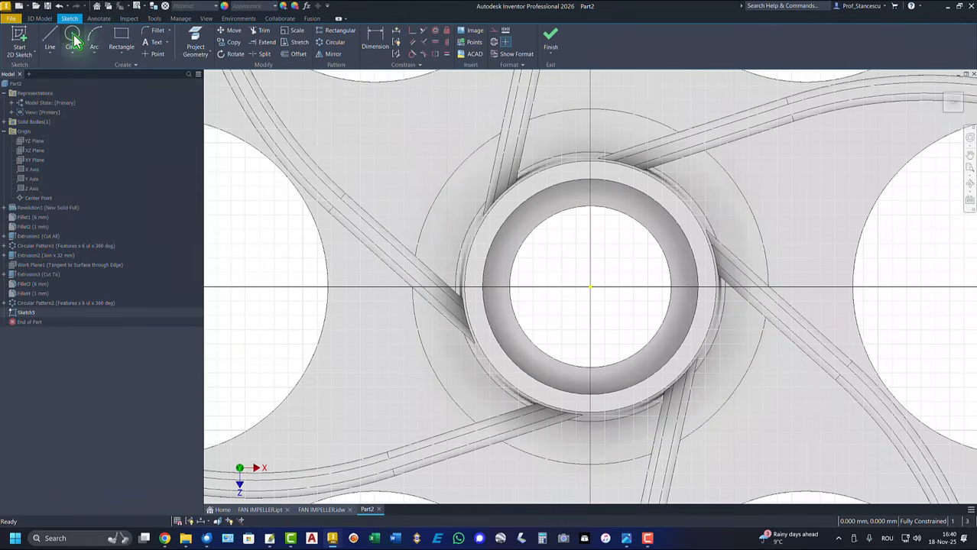
click(73, 38)
click(547, 106)
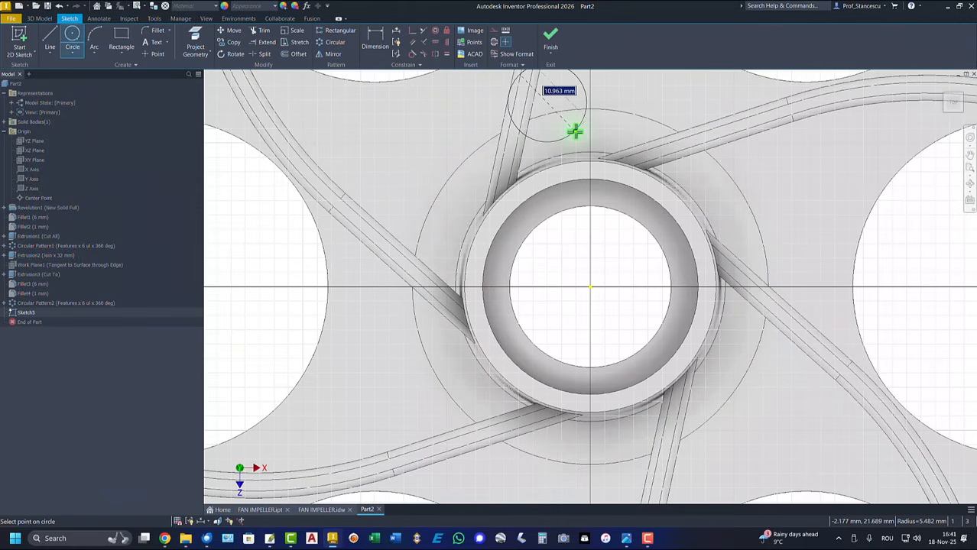
text(8)
key(Return)
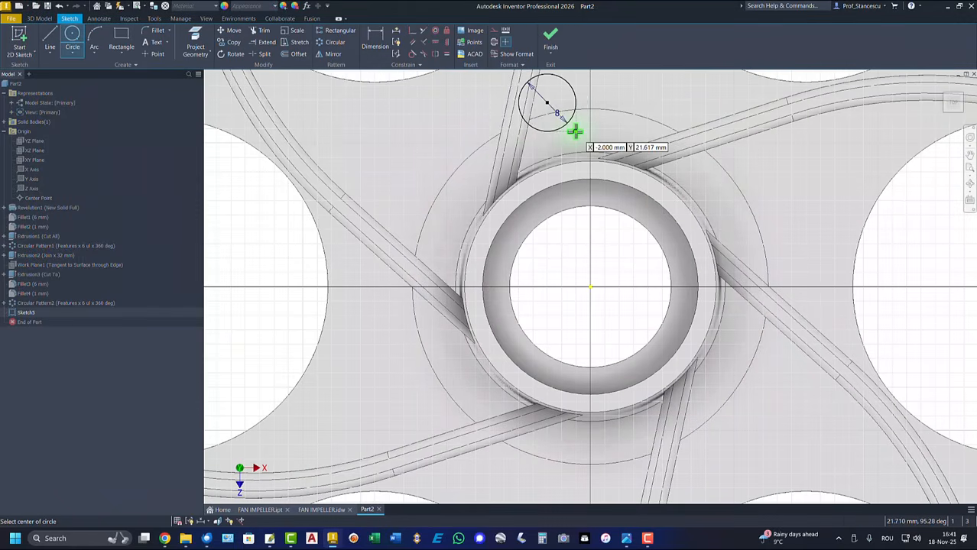
Constrain the 8 mm circle's centre vertically in line with the sketch origin
click(448, 42)
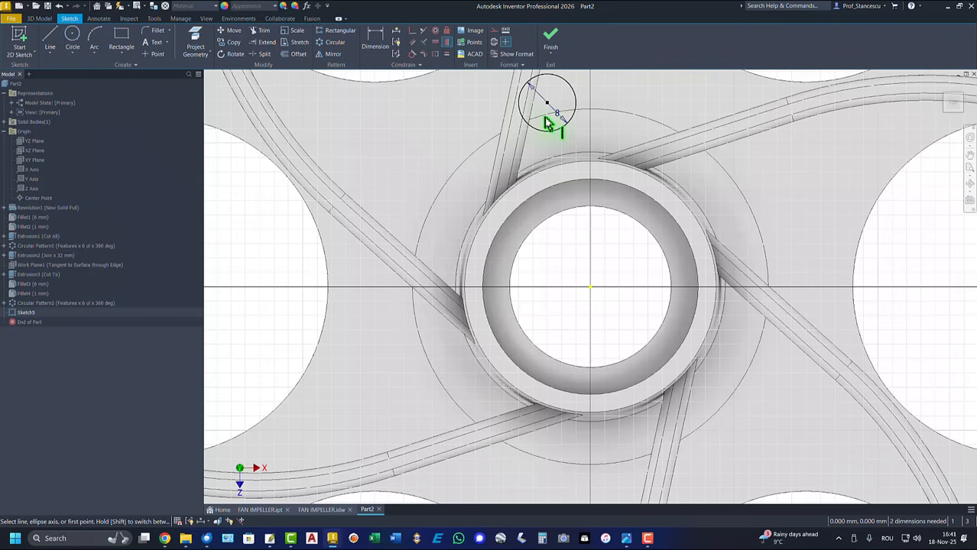
click(549, 106)
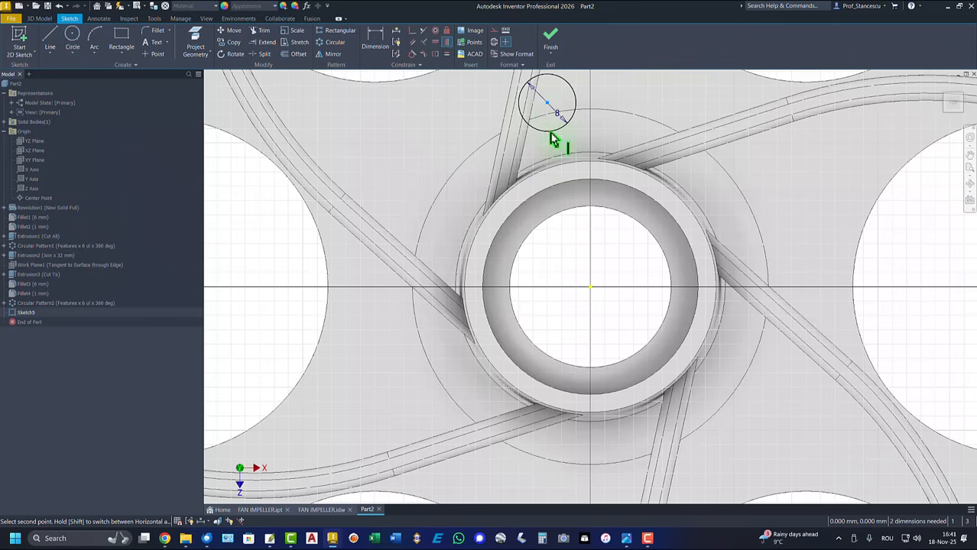
click(590, 289)
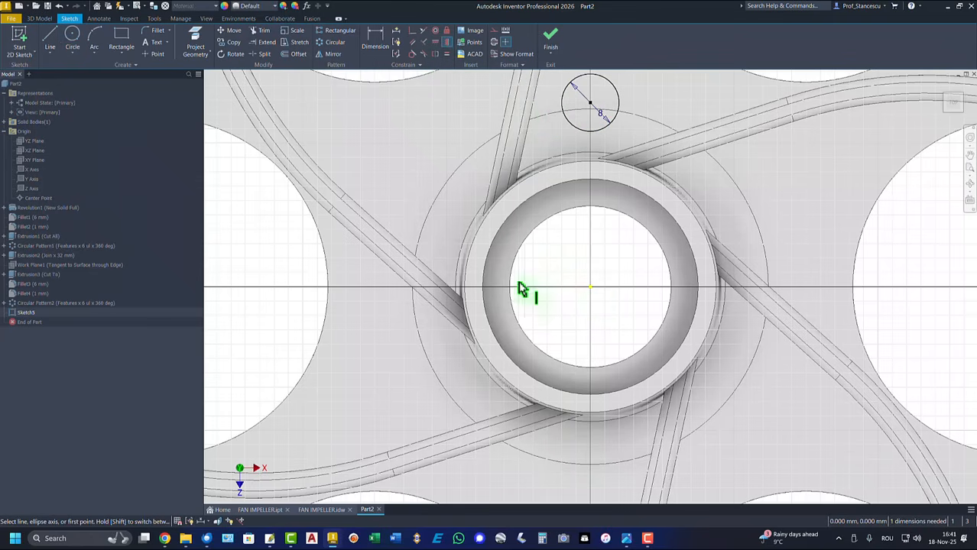
Project the hub ring's inner edge into the sketch and make the 8 mm circle tangent to it
click(200, 42)
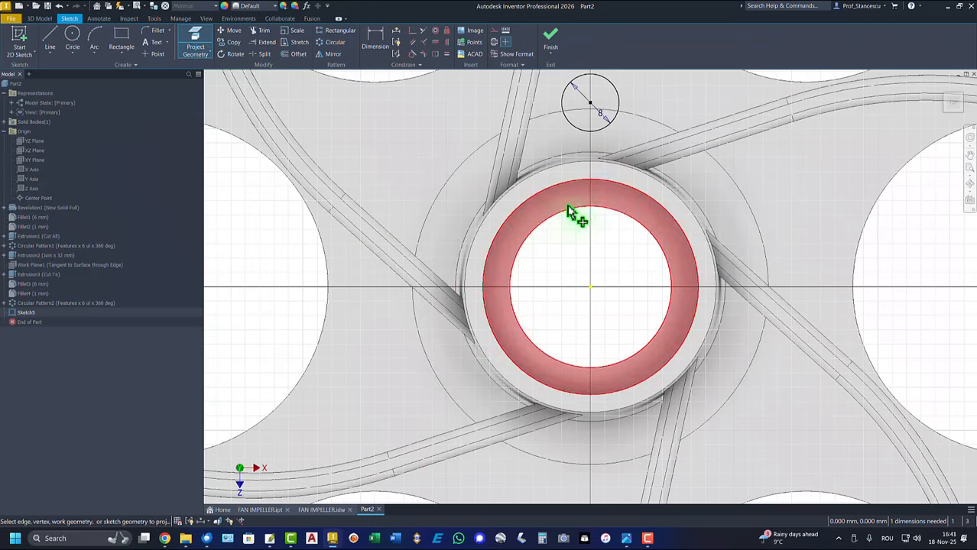
click(584, 187)
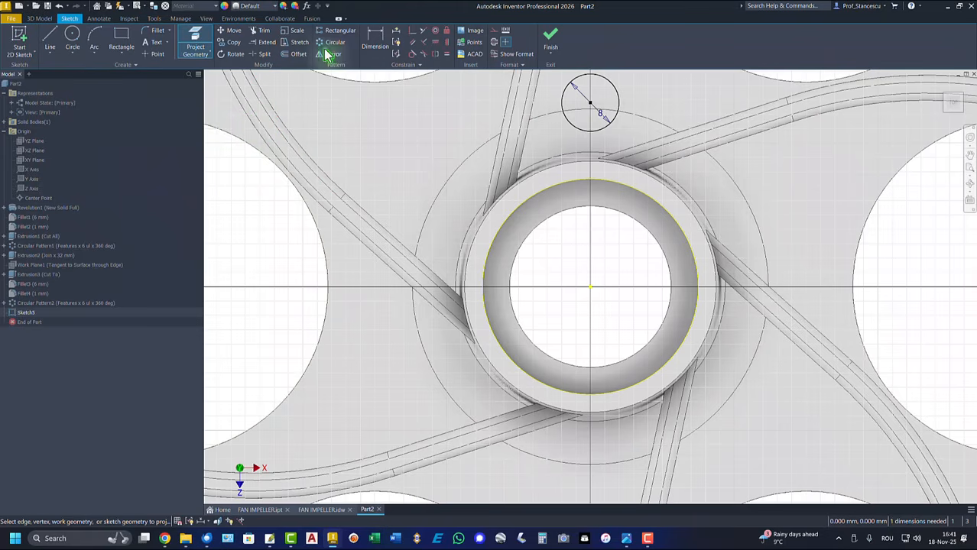
click(412, 55)
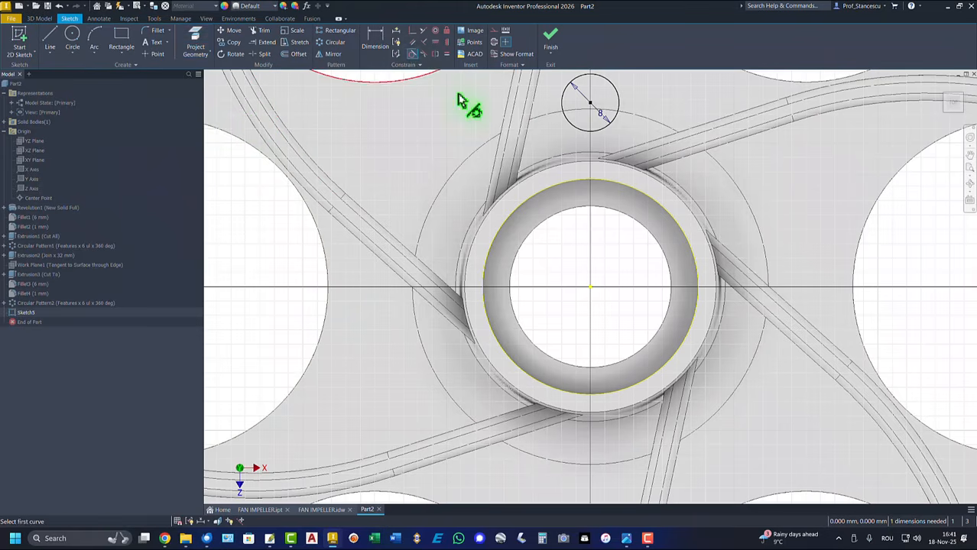
click(572, 128)
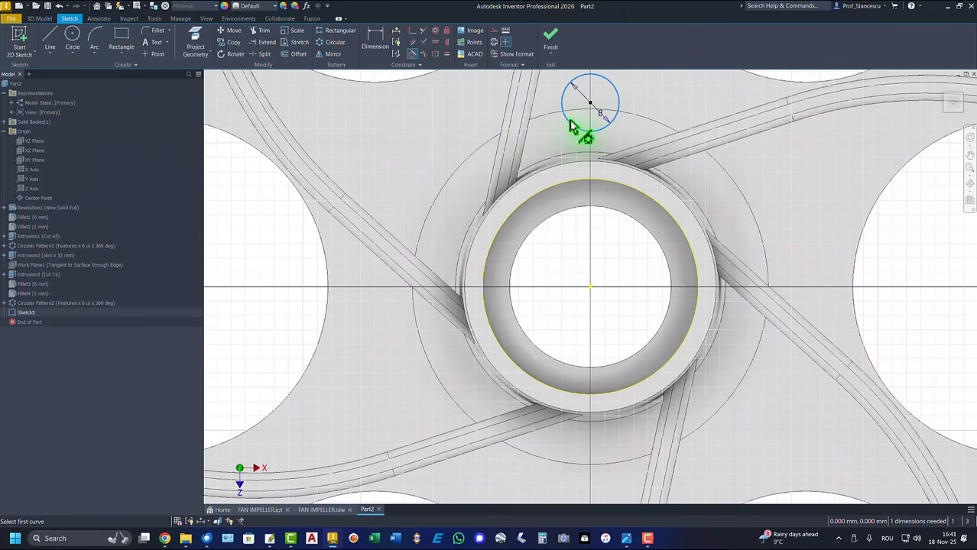
click(578, 186)
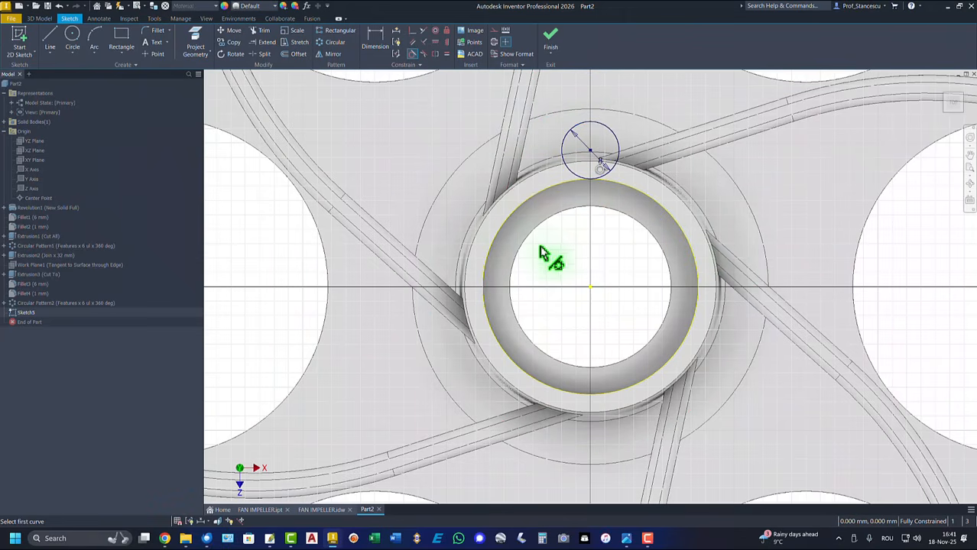
right_click(563, 238)
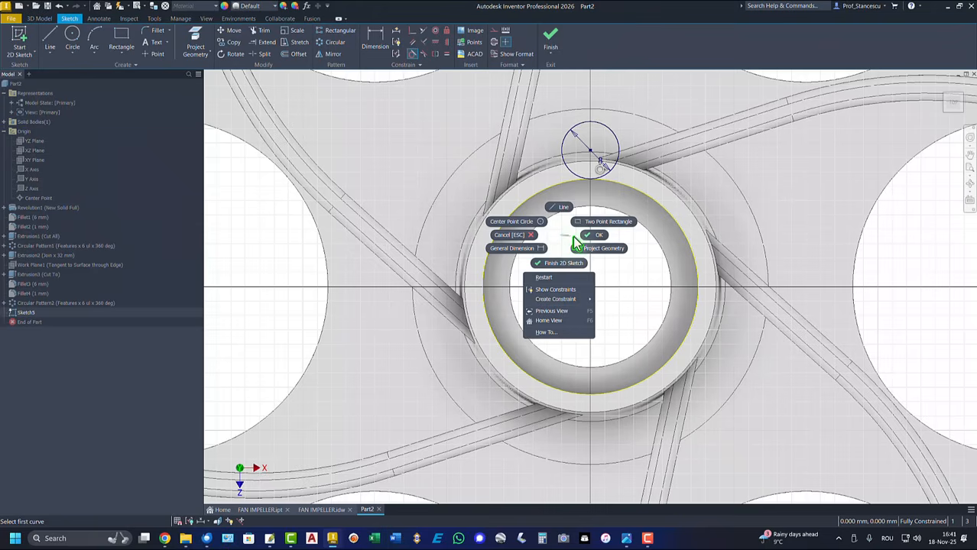
click(596, 242)
Convert the projected inner hub circle to construction geometry and finish the sketch
click(542, 202)
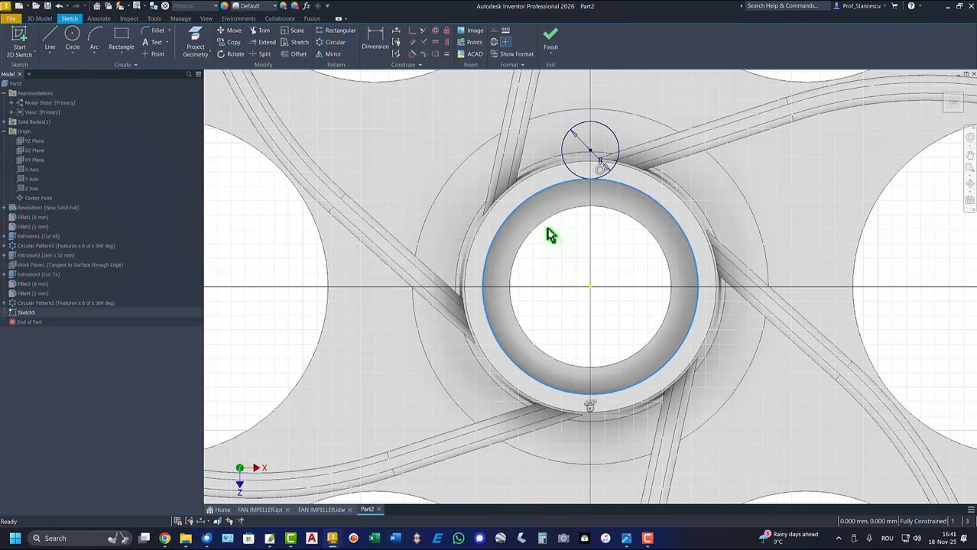
right_click(559, 255)
click(609, 253)
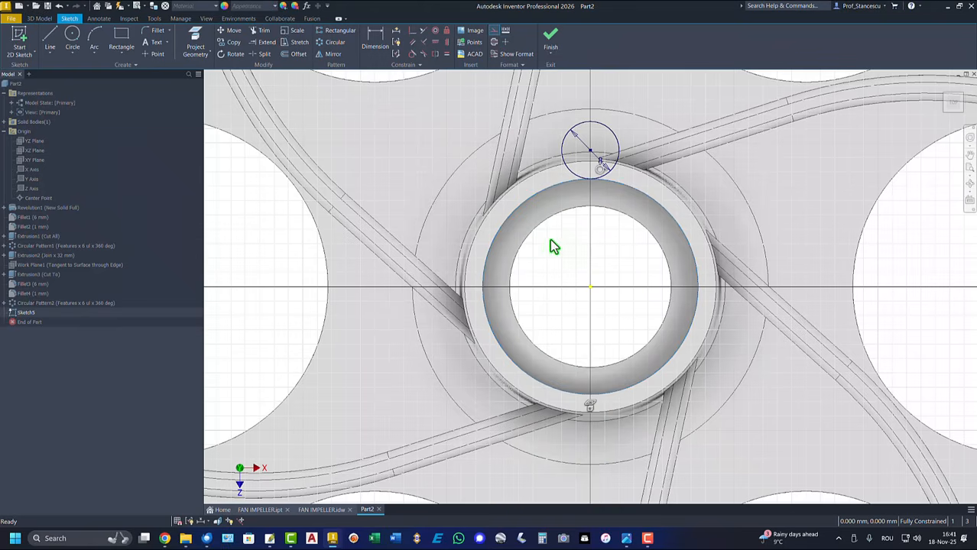
click(550, 40)
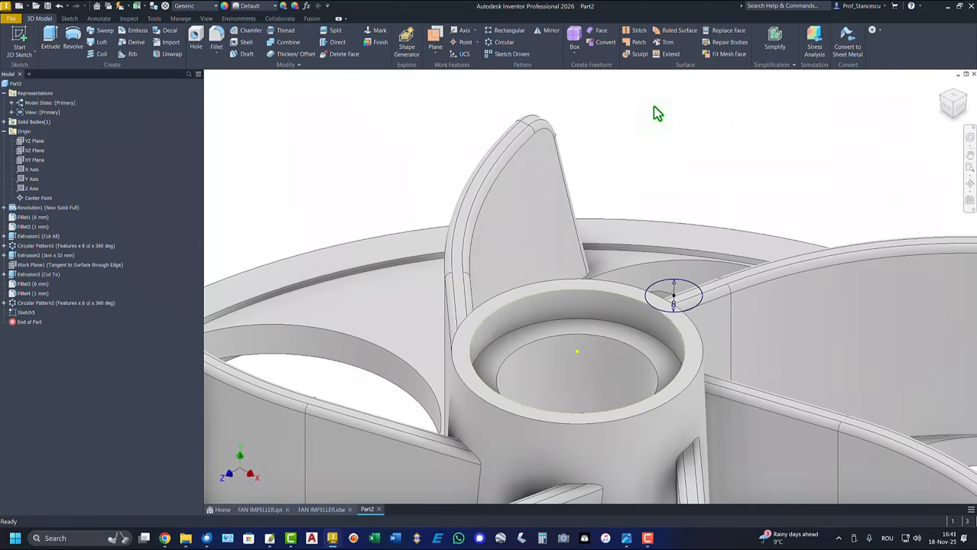
Extrude the 8 mm circle downward to the disc's upper face as a joined boss, and restore the home view
click(50, 38)
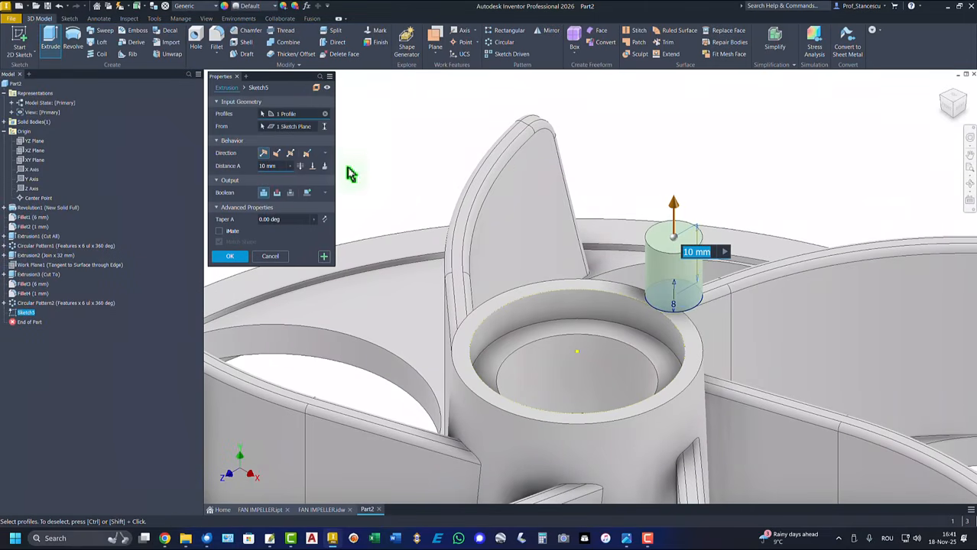
click(277, 154)
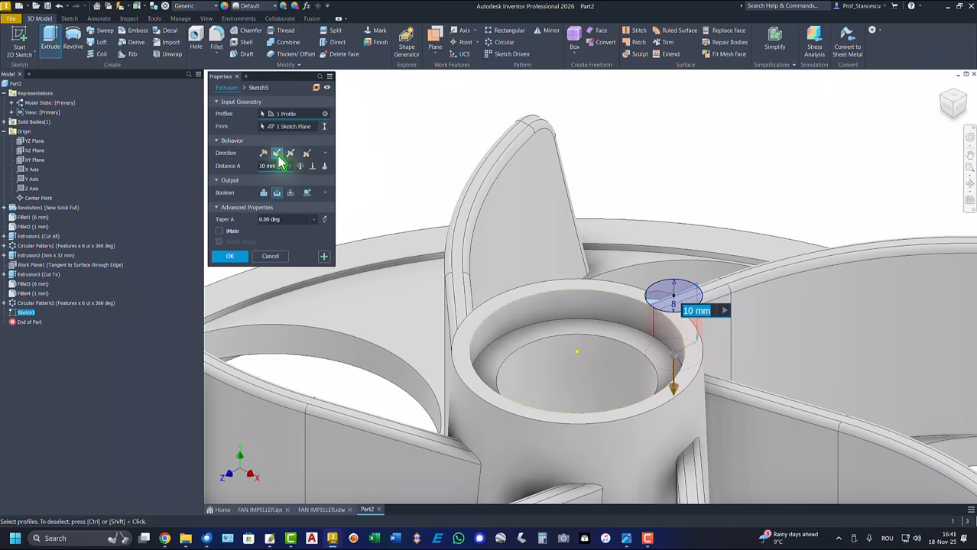
click(264, 196)
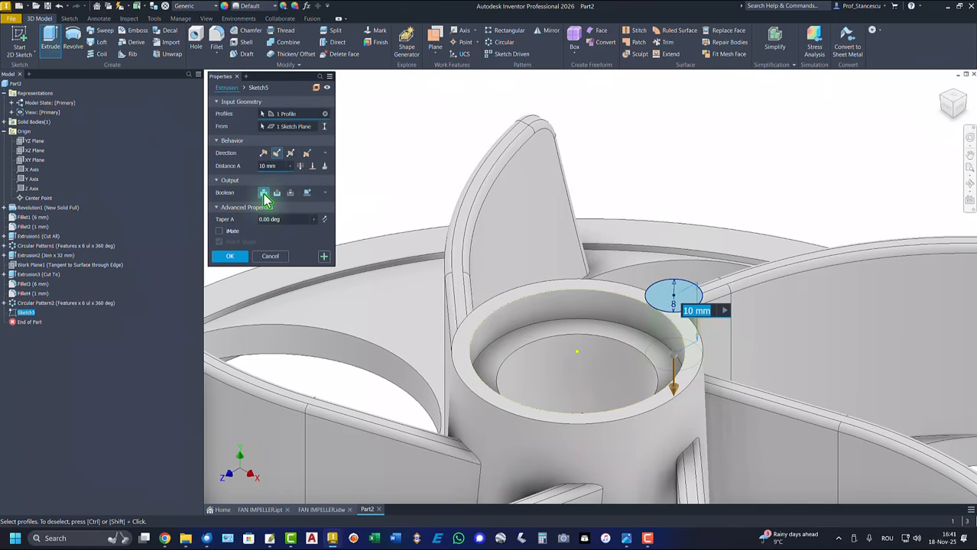
click(312, 166)
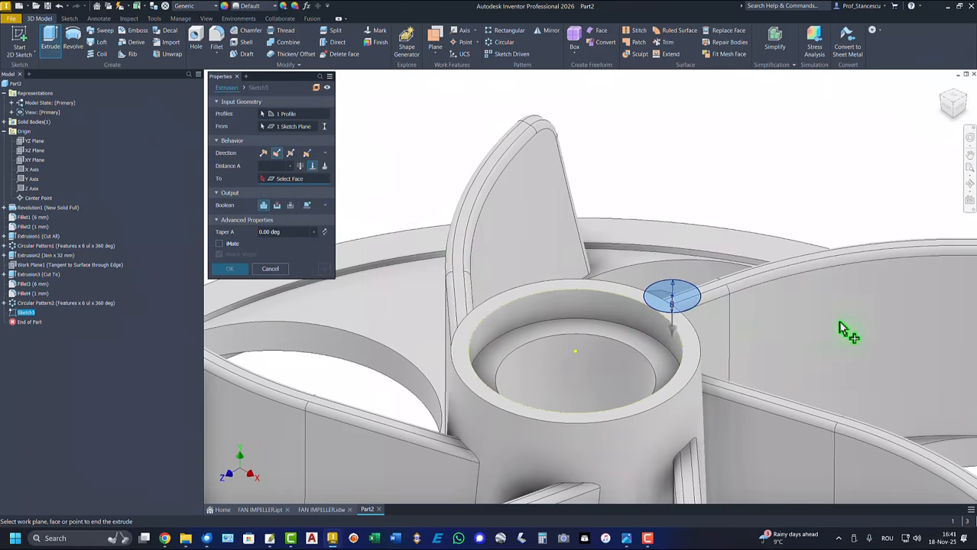
shift+middle_drag(837, 386, 704, 454)
click(704, 473)
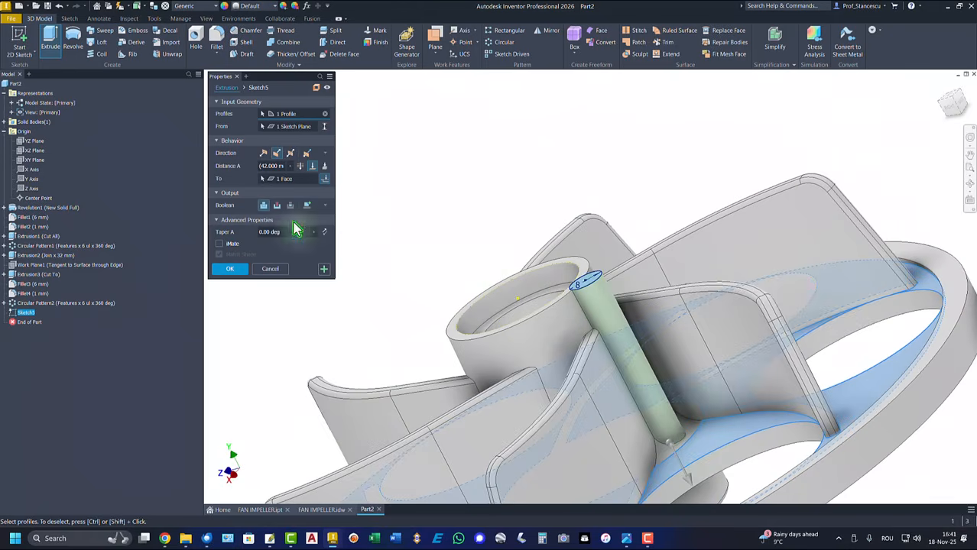
click(230, 268)
key(F6)
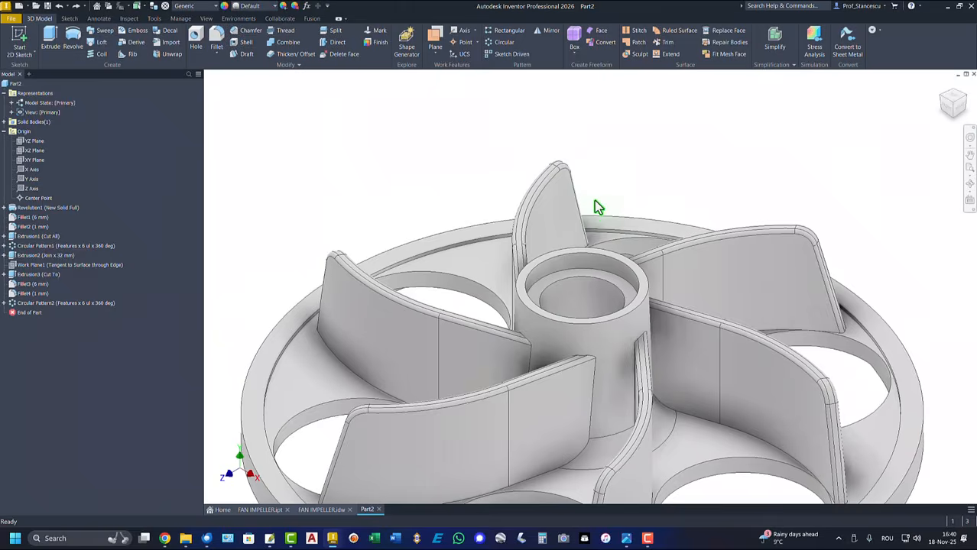
scroll(592, 218, up, 3)
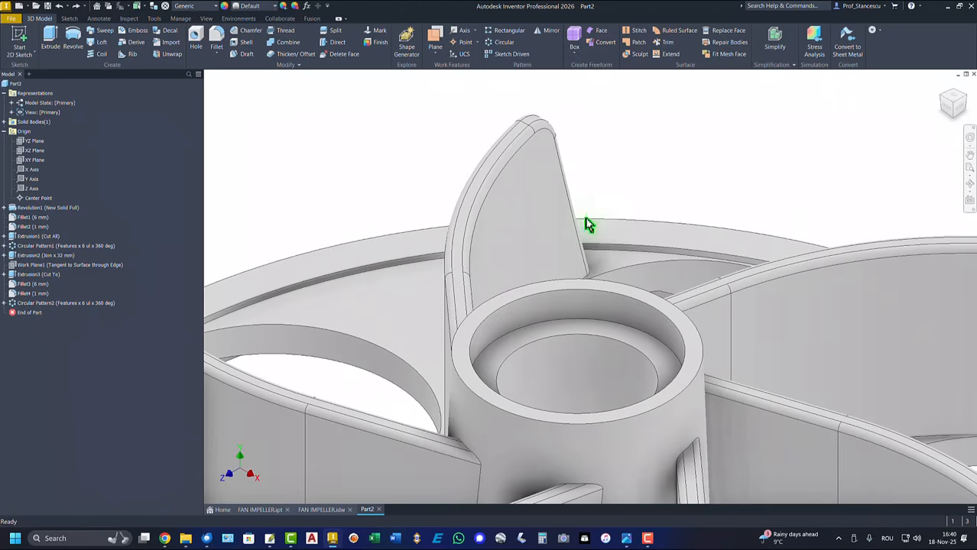
Start a sketch on the hub's top ring face and draw an 8 mm diameter circle just outside the hub
click(464, 346)
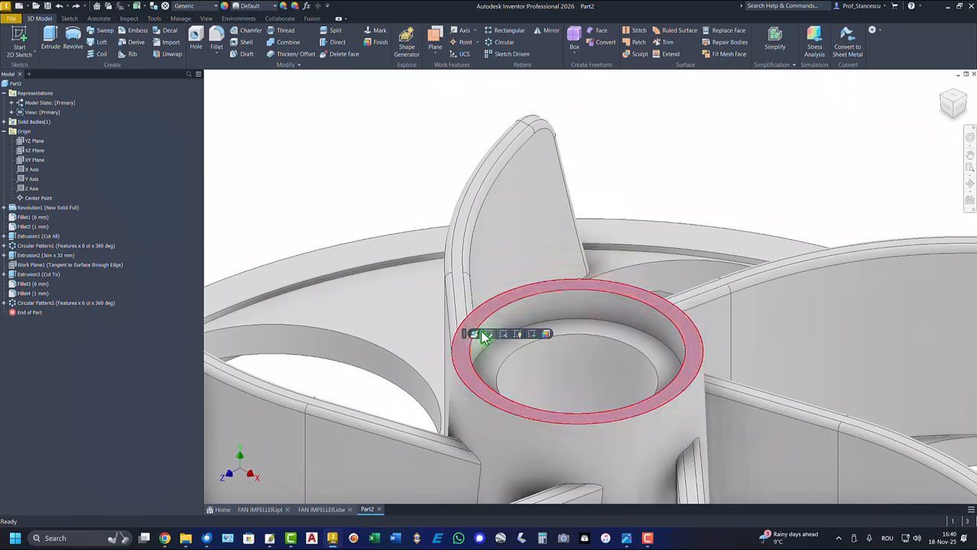
click(531, 331)
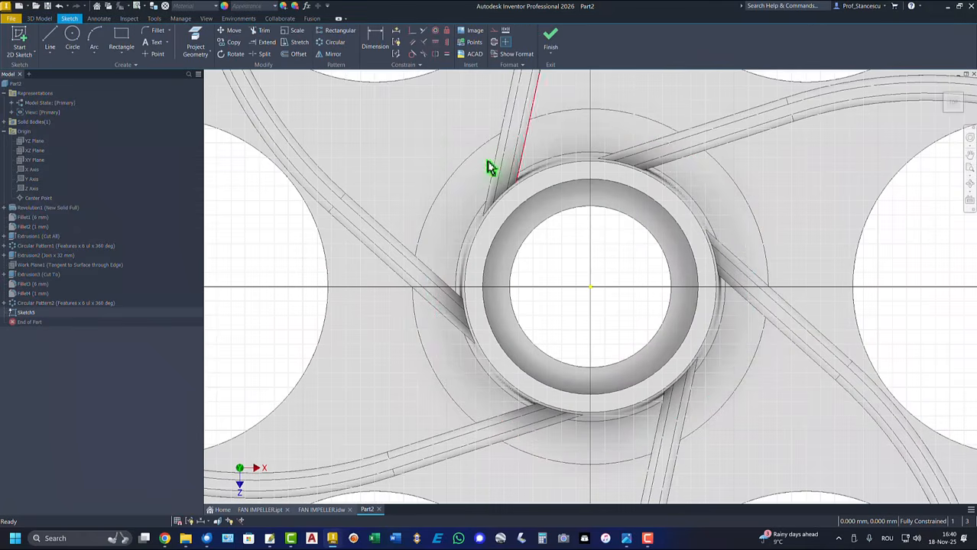
click(73, 40)
click(547, 105)
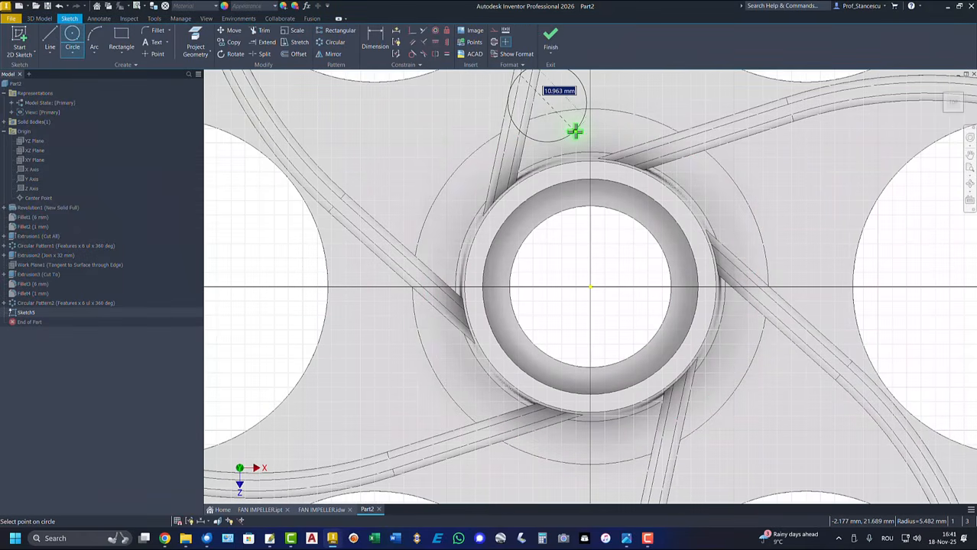
text(8)
key(Return)
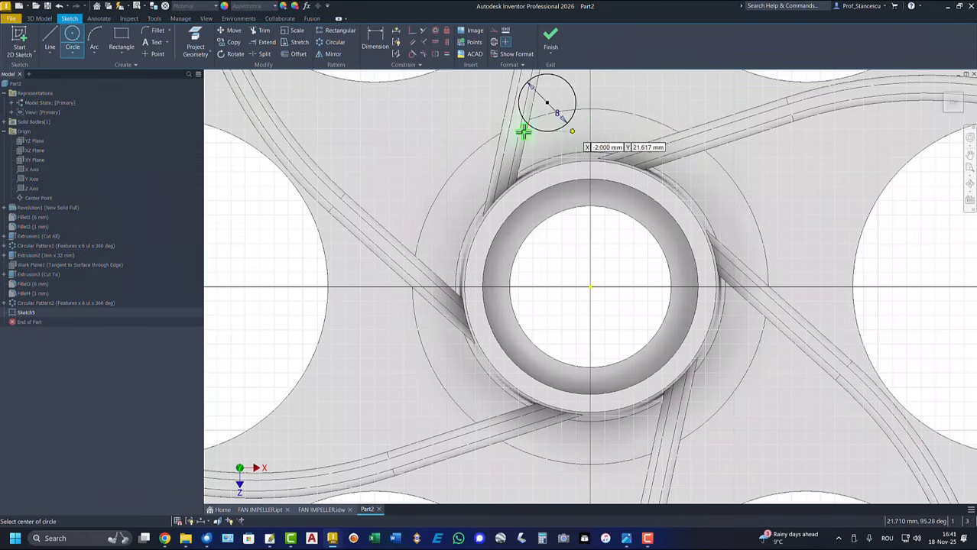
Align the 8 mm circle's centre vertically with the sketch origin
click(446, 43)
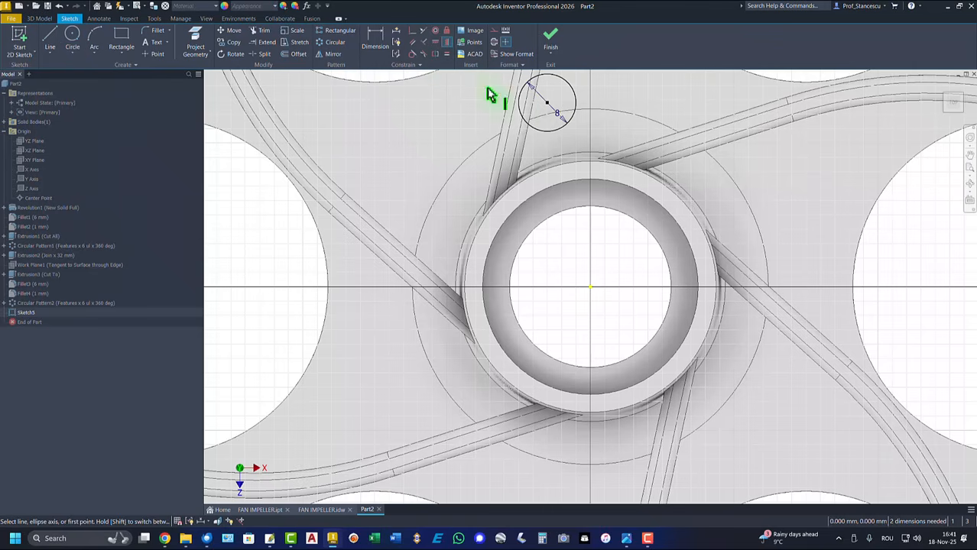
click(548, 104)
click(590, 289)
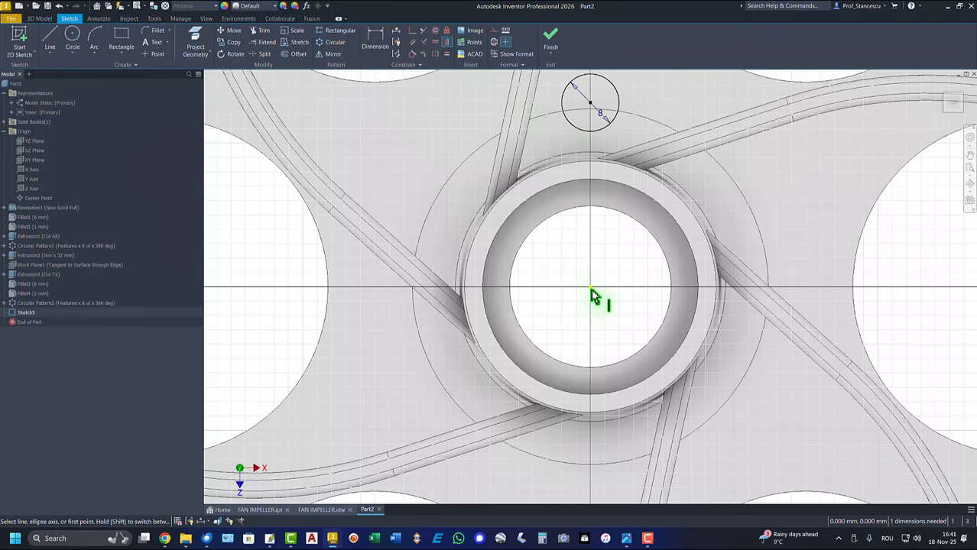
Project the hub ring's inner edge into the sketch and make the 8 mm circle tangent to it
click(197, 42)
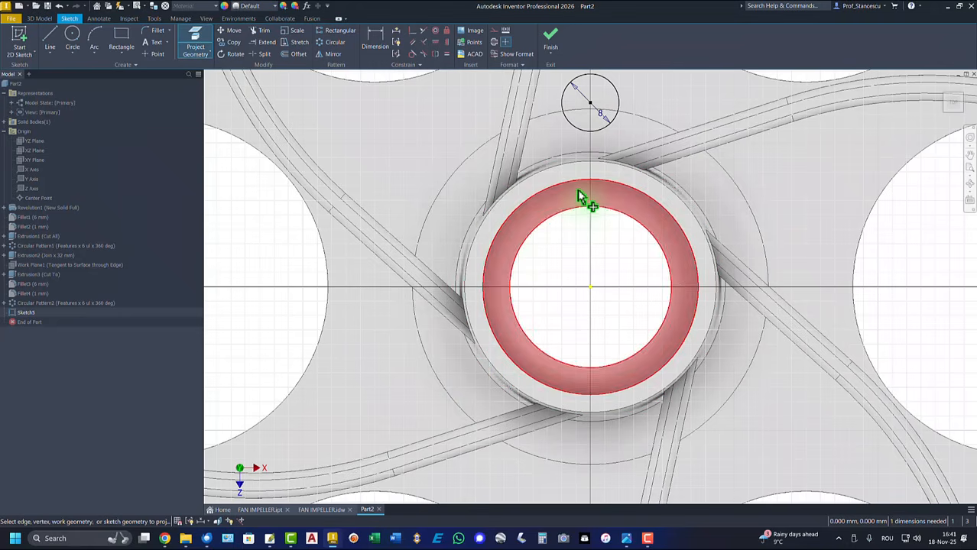
click(585, 189)
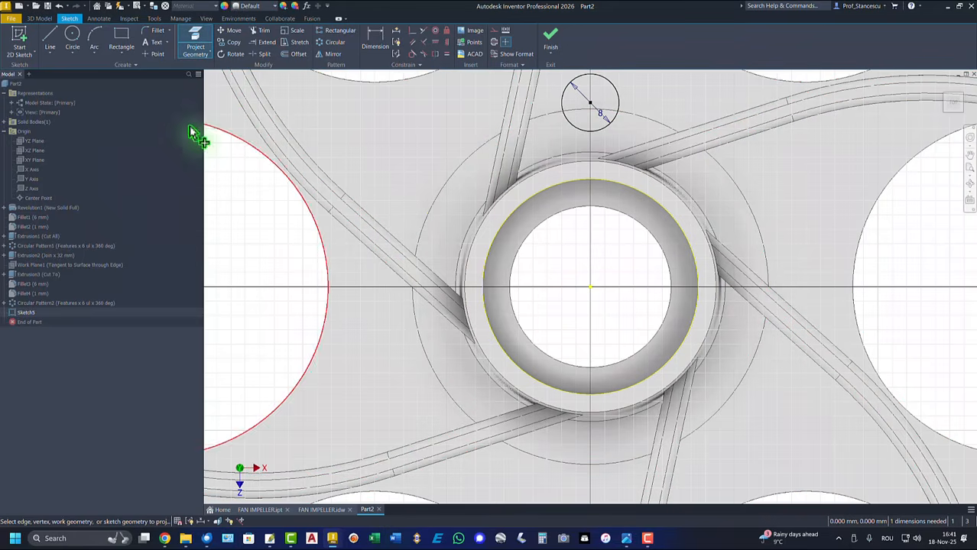
click(413, 55)
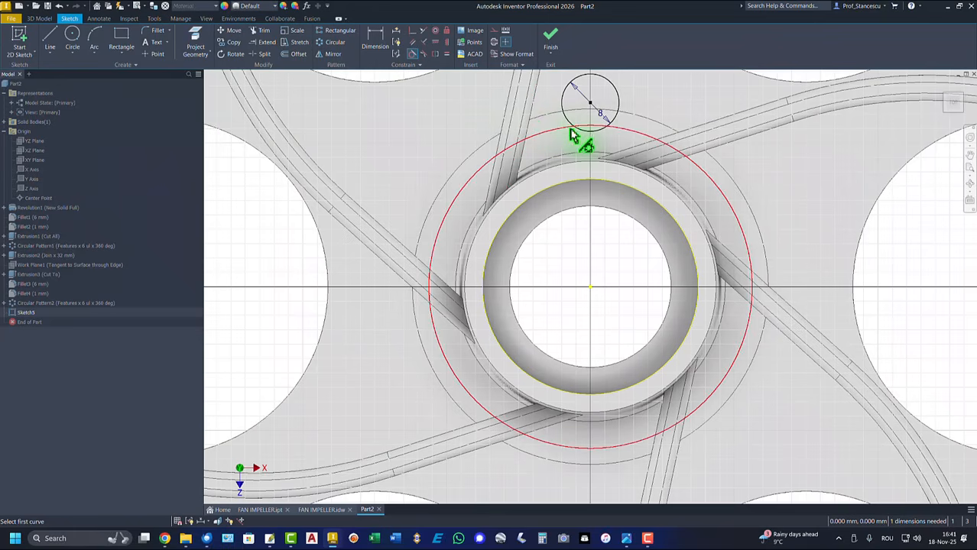
click(579, 128)
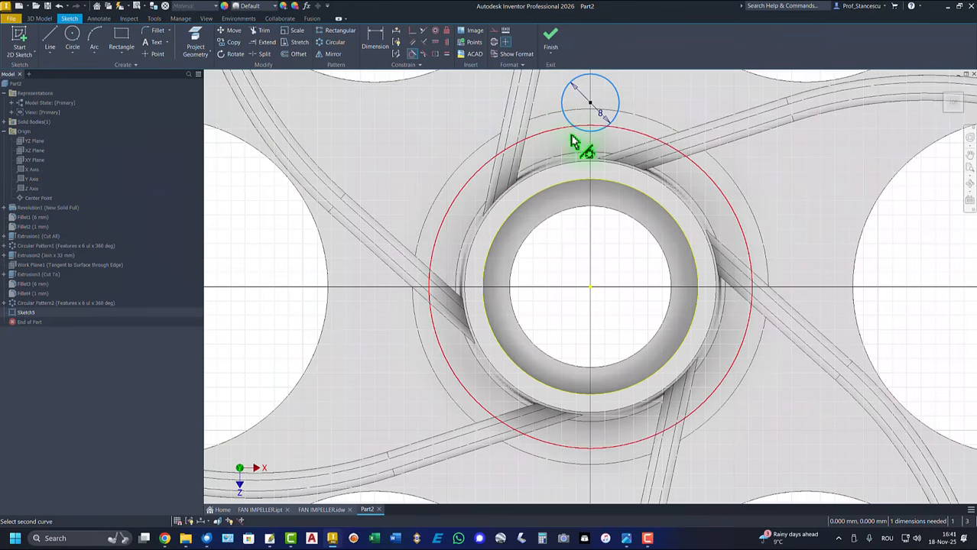
click(579, 186)
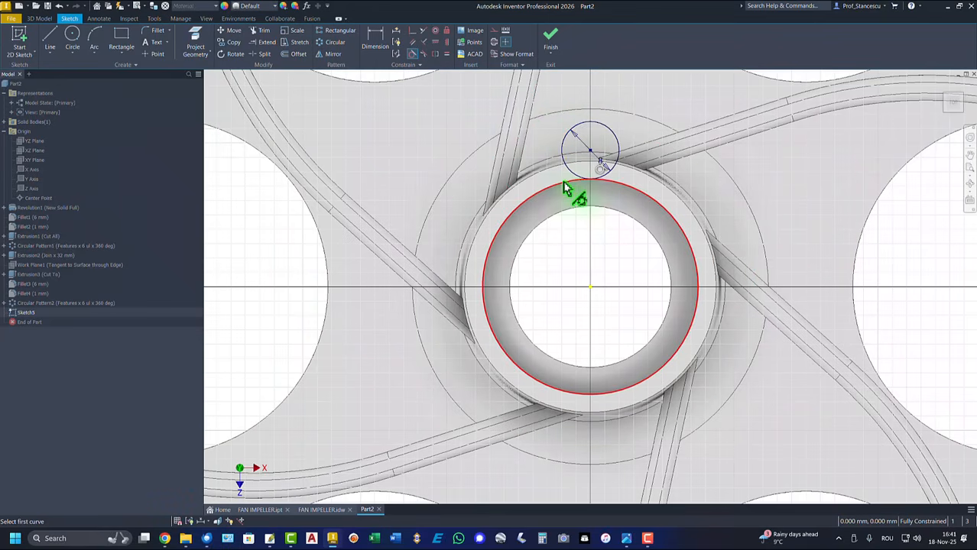
right_click(562, 238)
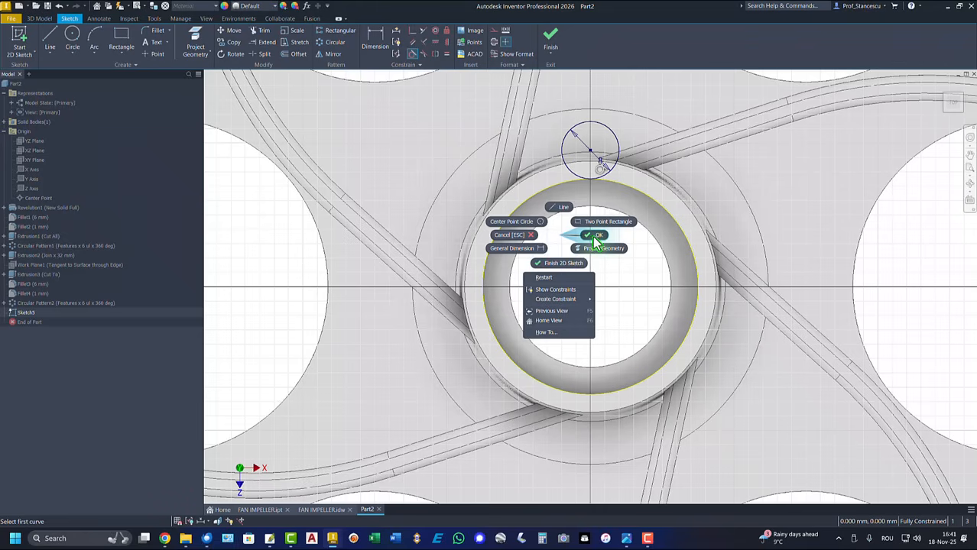
click(590, 244)
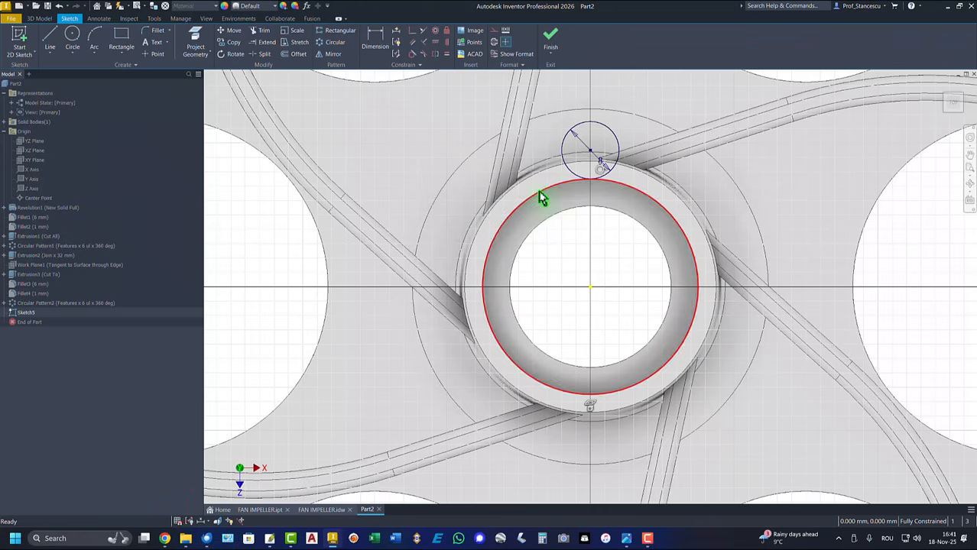
Turn the projected inner hub circle into construction geometry and finish the sketch
right_click(563, 249)
click(606, 251)
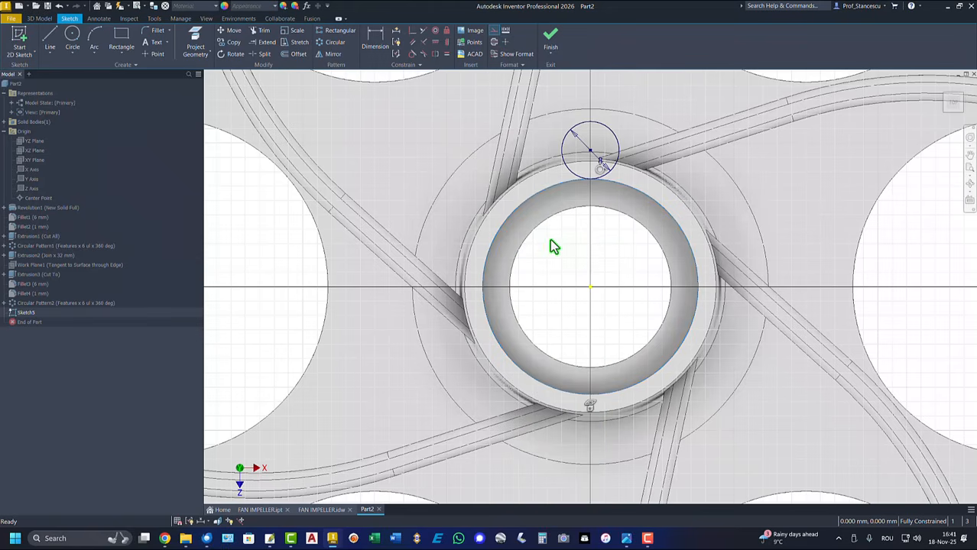
click(550, 40)
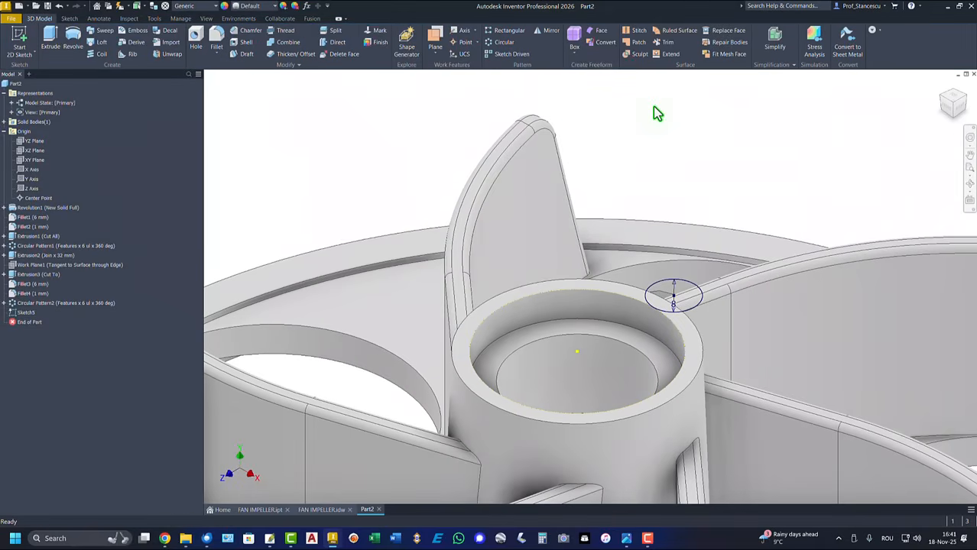
Extrude the 8 mm circle in the flipped direction to the disc's upper face, joining it to the body as a boss
click(49, 38)
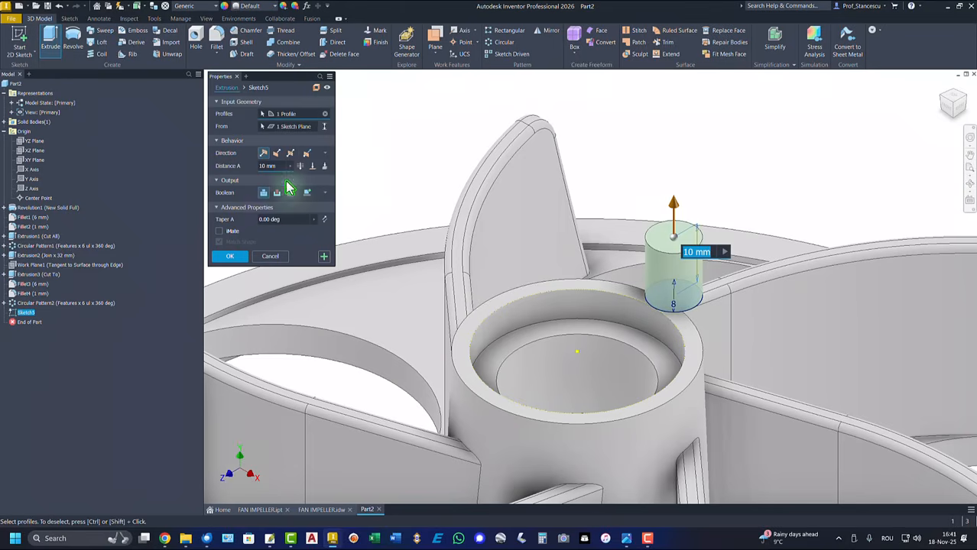
click(277, 154)
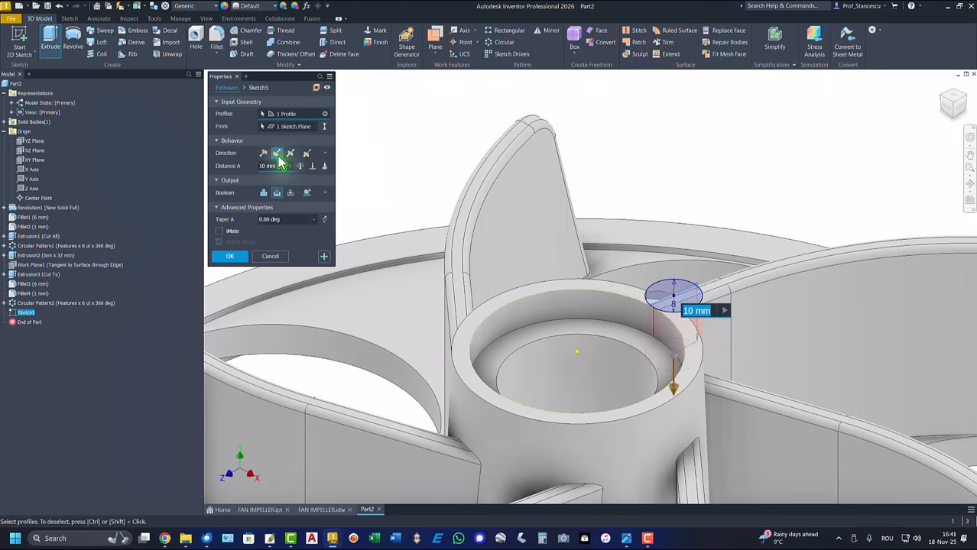
click(265, 196)
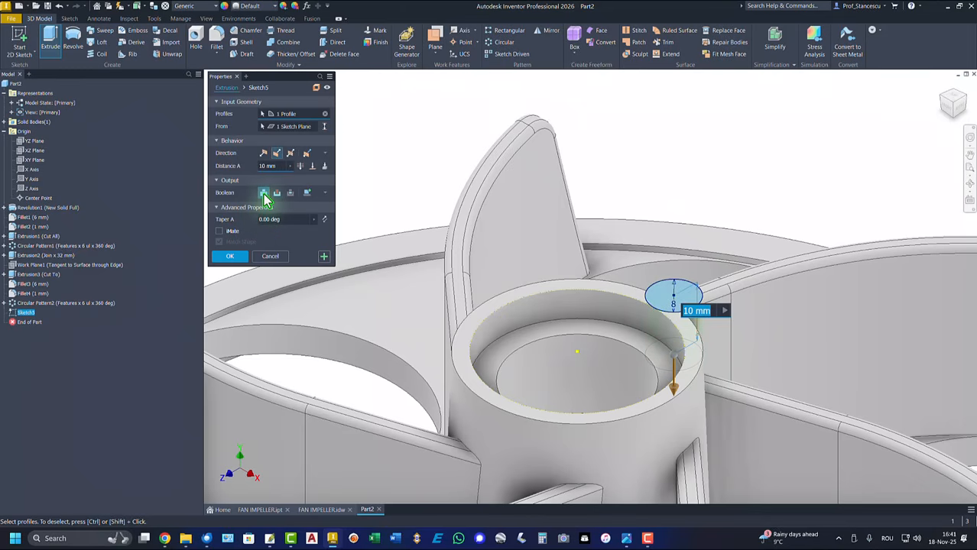
click(312, 166)
shift+middle_drag(863, 370, 702, 493)
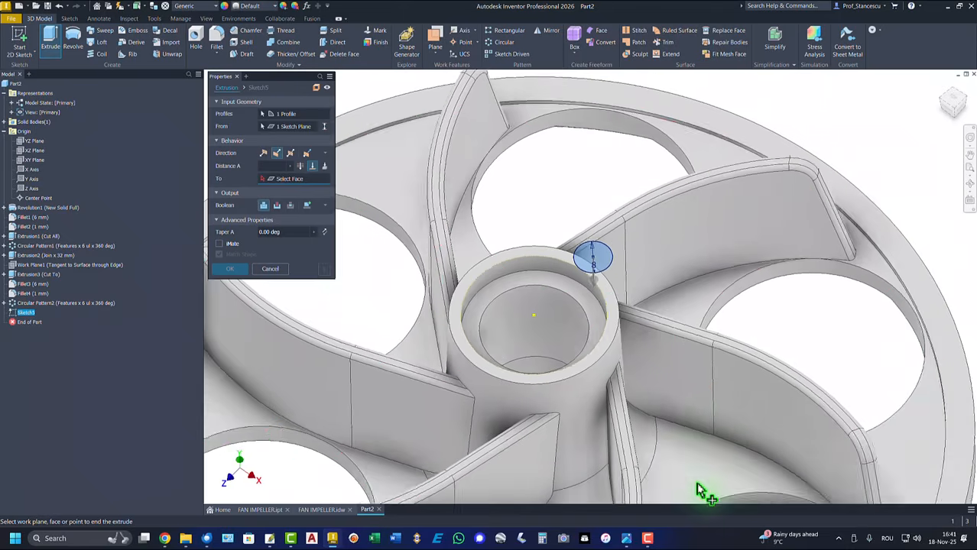
click(704, 471)
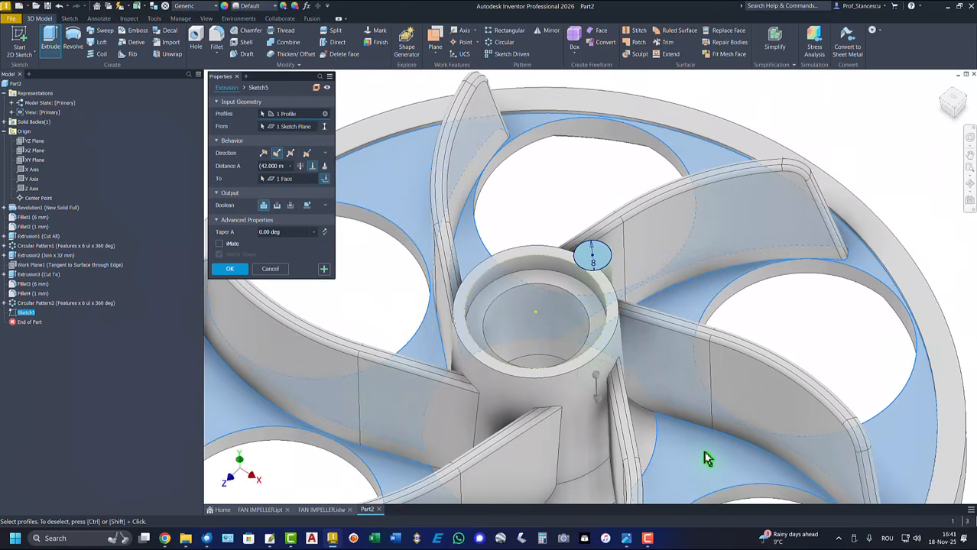
mouse_move(704, 452)
shift+middle_down()
mouse_move(694, 452)
mouse_move(702, 441)
shift+middle_up()
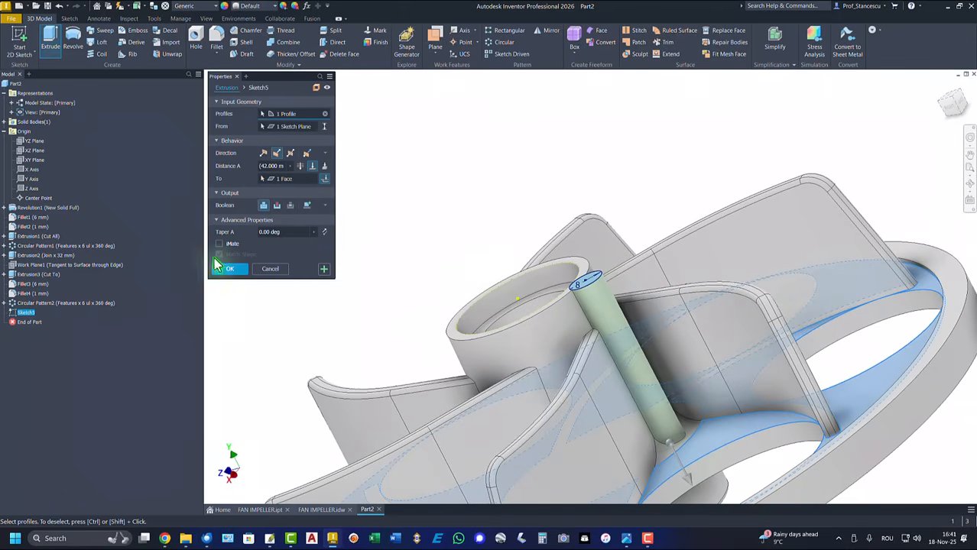
click(231, 269)
key(F6)
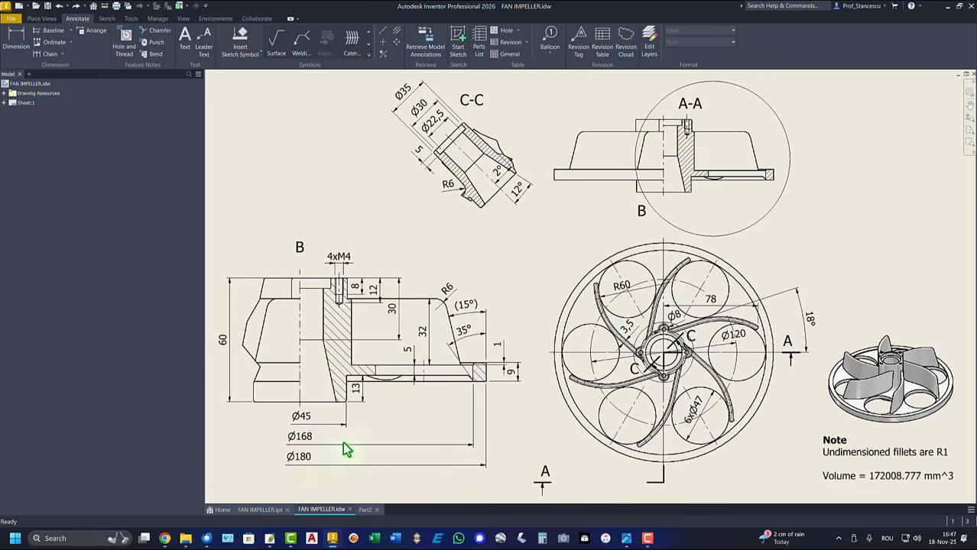
In the Part2 model, start a hole on the boss's top face and make it concentric with the boss's rounded edge
click(366, 510)
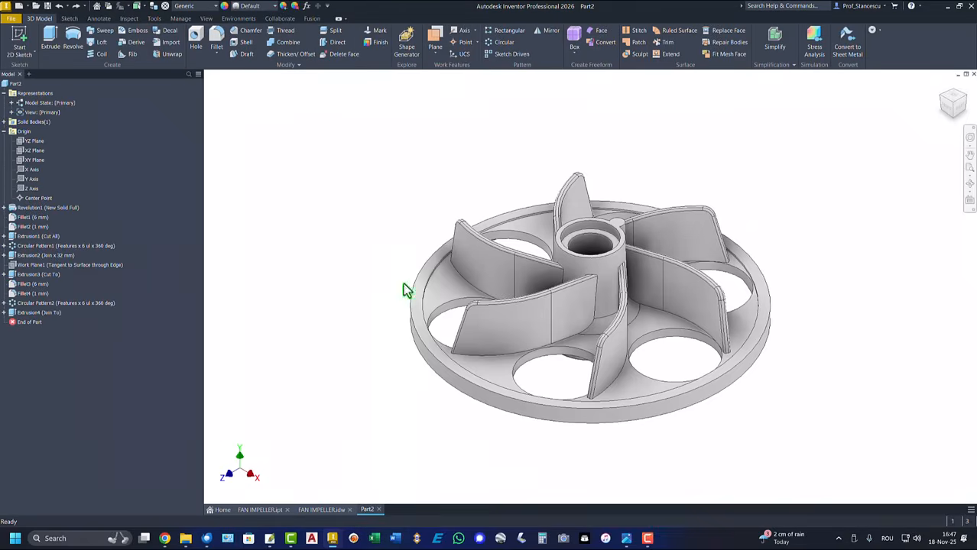
scroll(645, 194, up, 3)
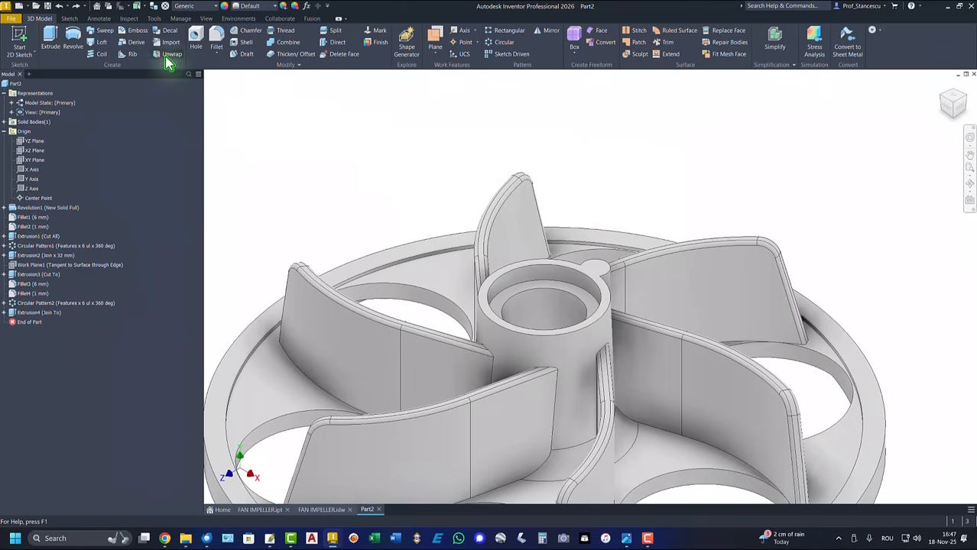
click(196, 39)
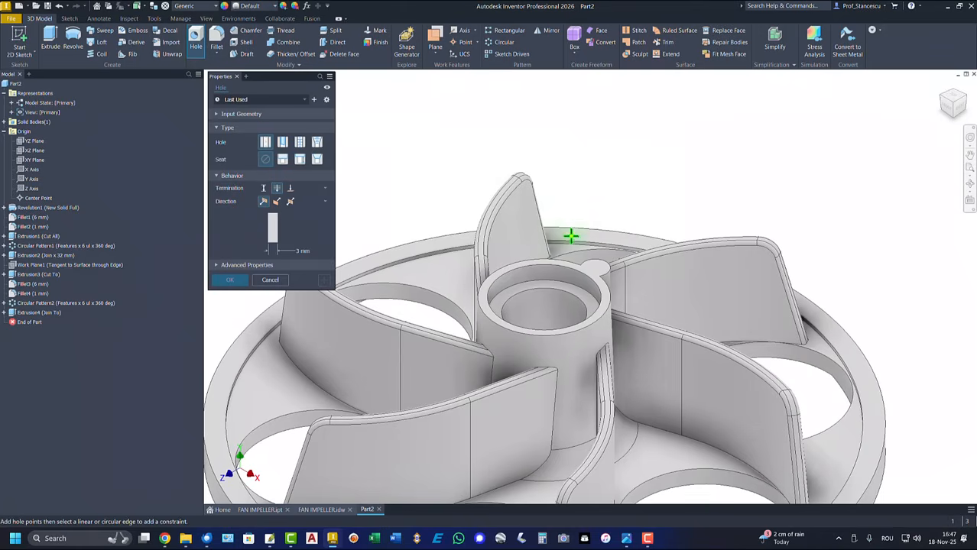
click(608, 274)
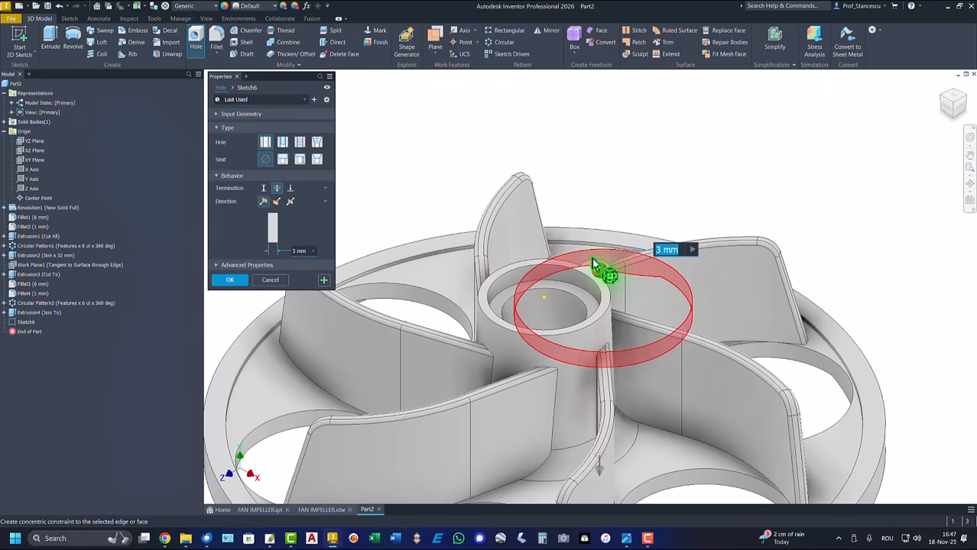
click(593, 263)
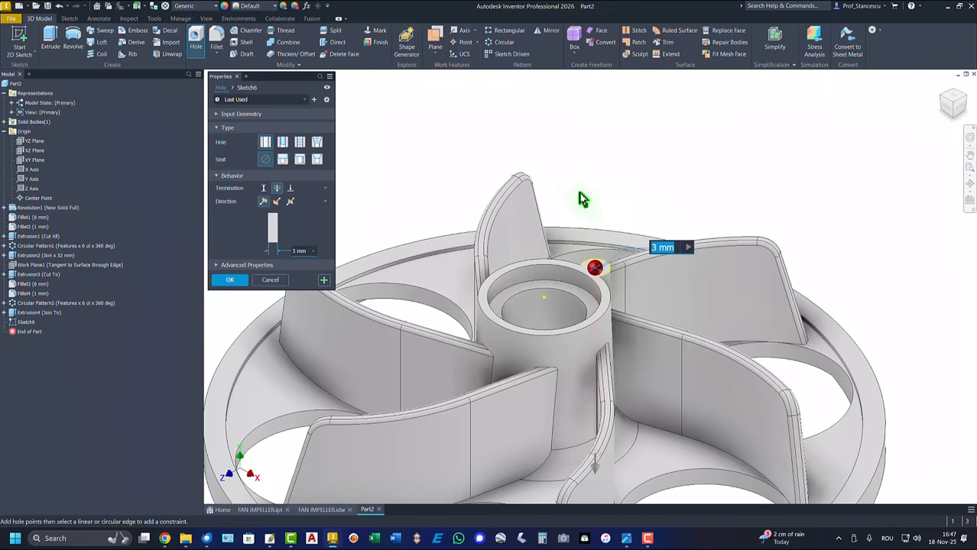
Make it a tapped ISO Metric profile M4x0.7 hole with 8 mm thread depth and 12 mm hole depth, and create it
click(299, 143)
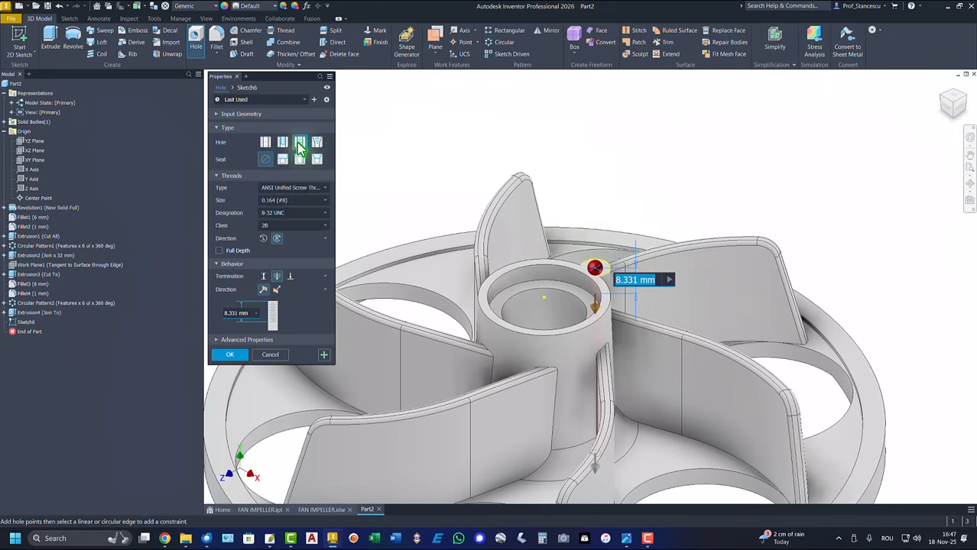
click(287, 189)
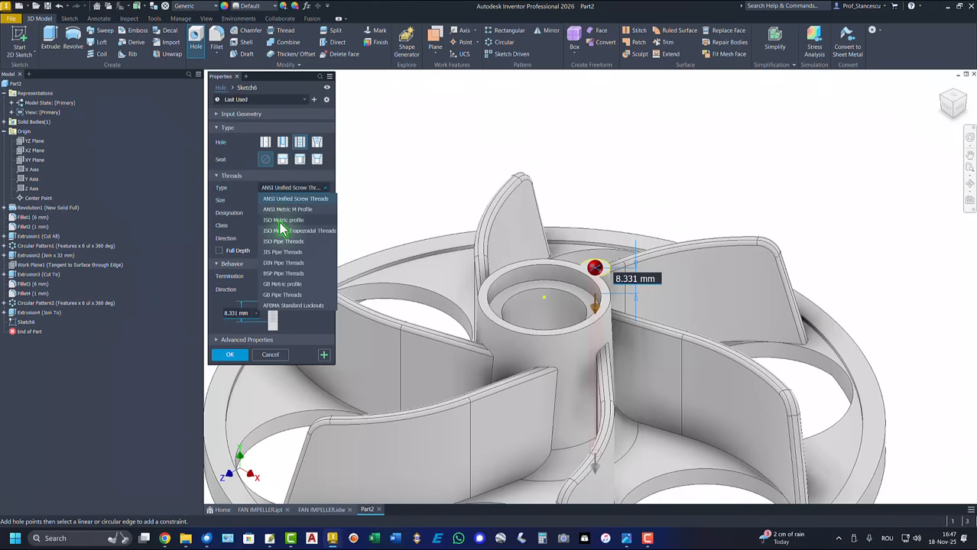
click(280, 221)
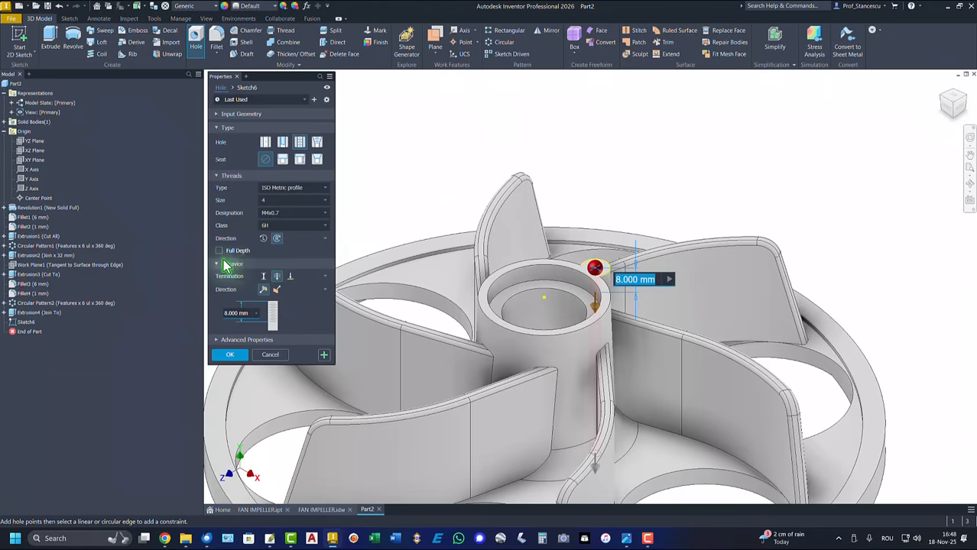
click(264, 277)
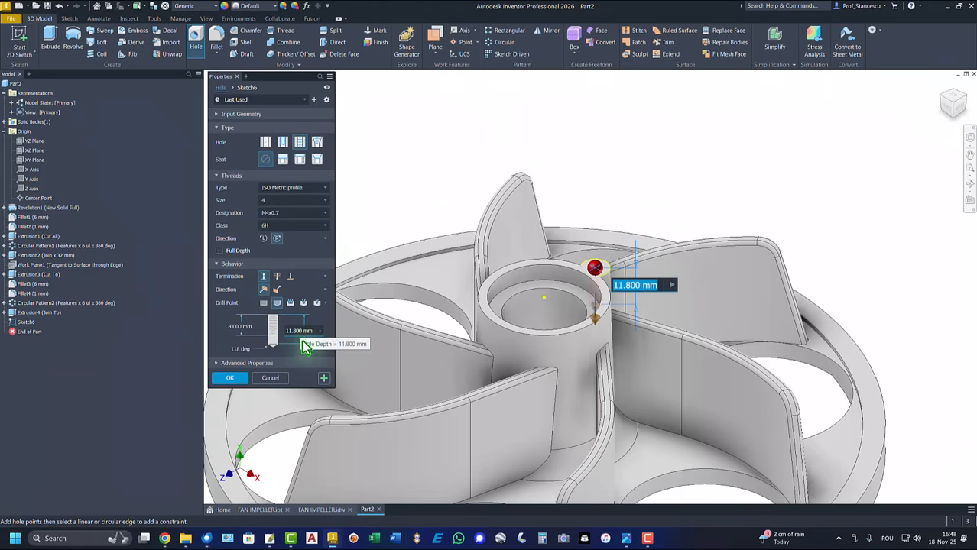
text(12)
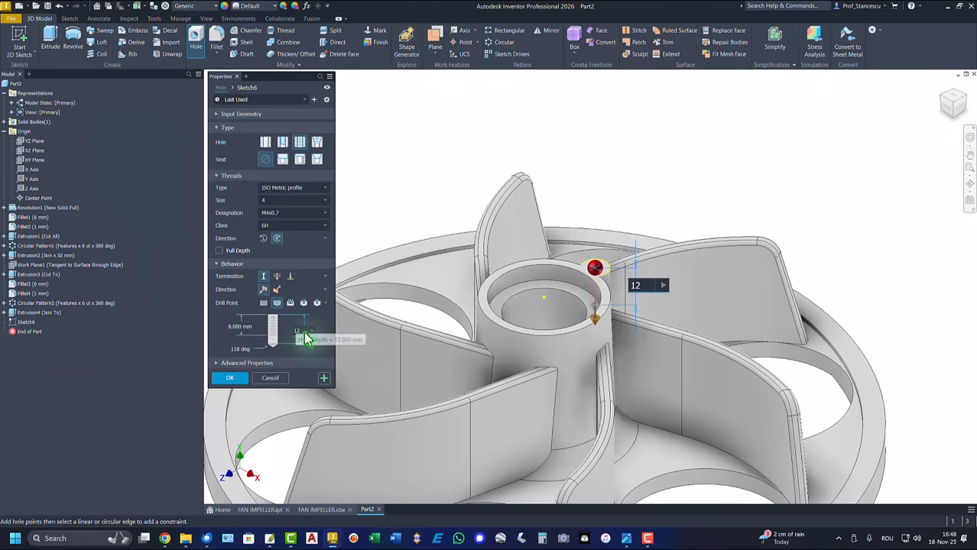
click(229, 379)
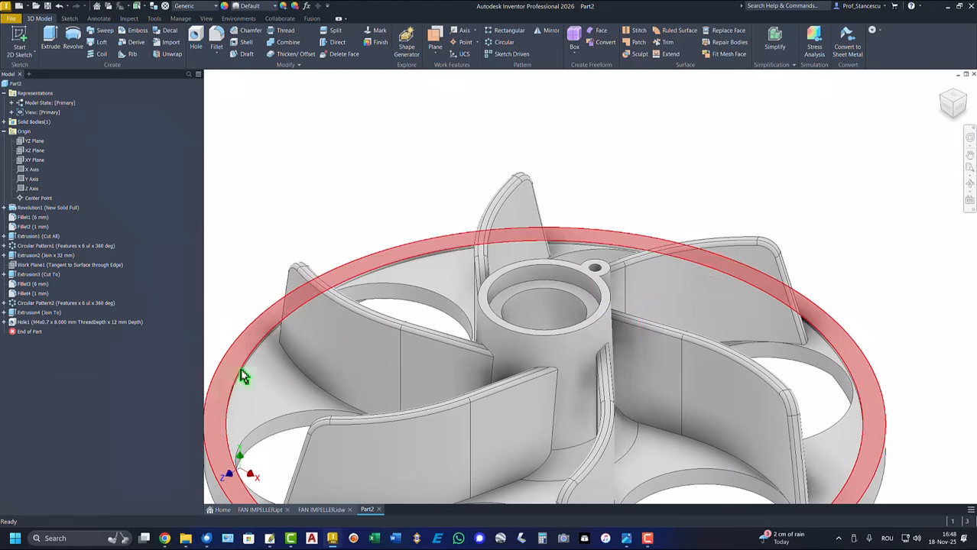
scroll(604, 275, down, 6)
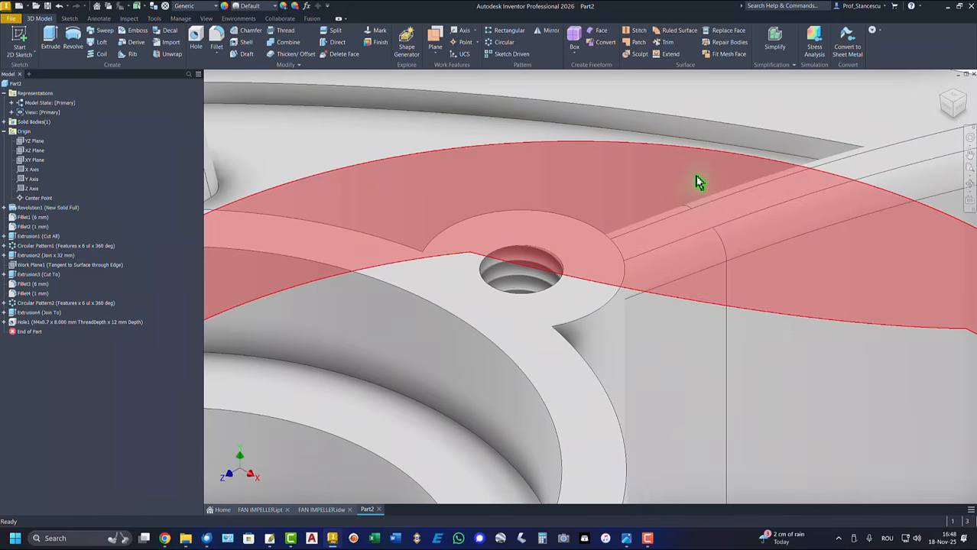
key(F6)
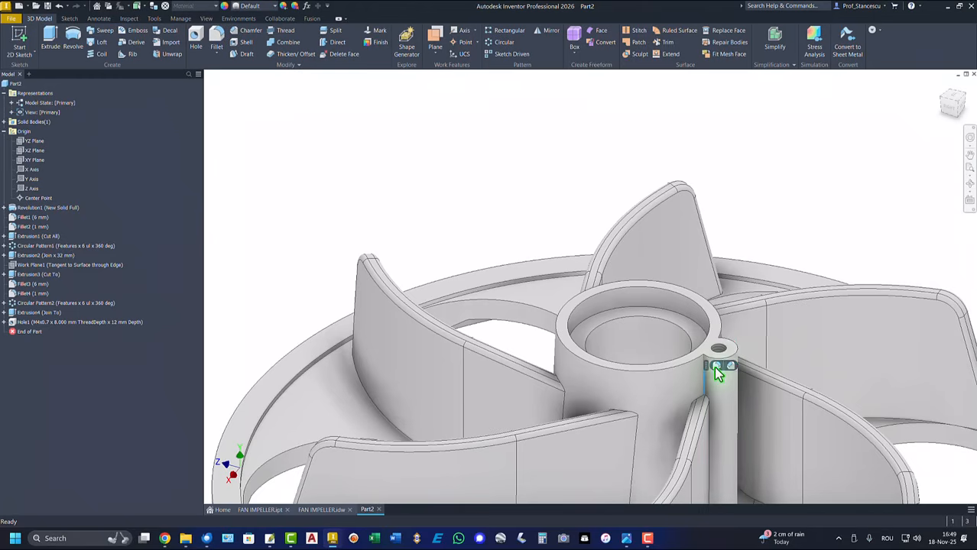
Fillet the three edges where the screw boss meets the hub and disc with a 1 mm radius
click(714, 367)
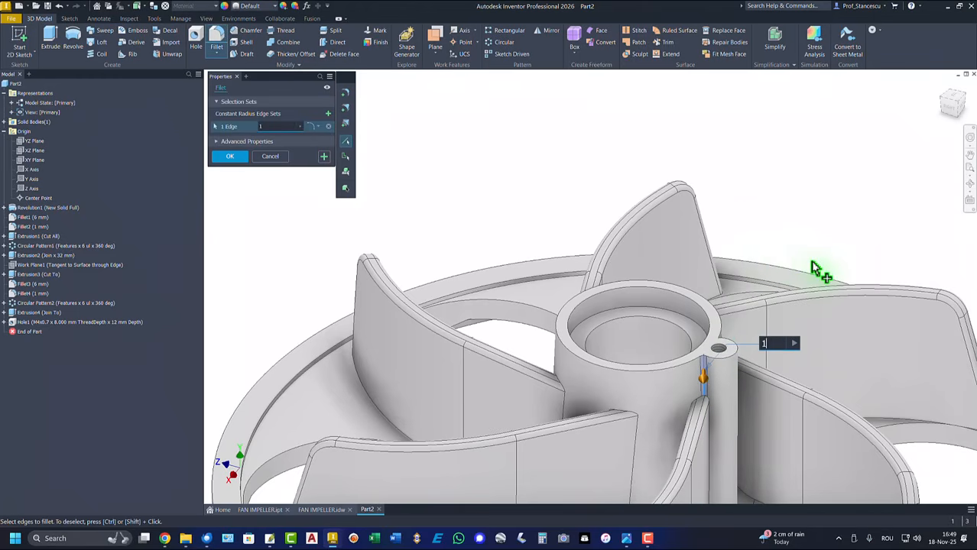
shift+middle_drag(818, 272, 484, 353)
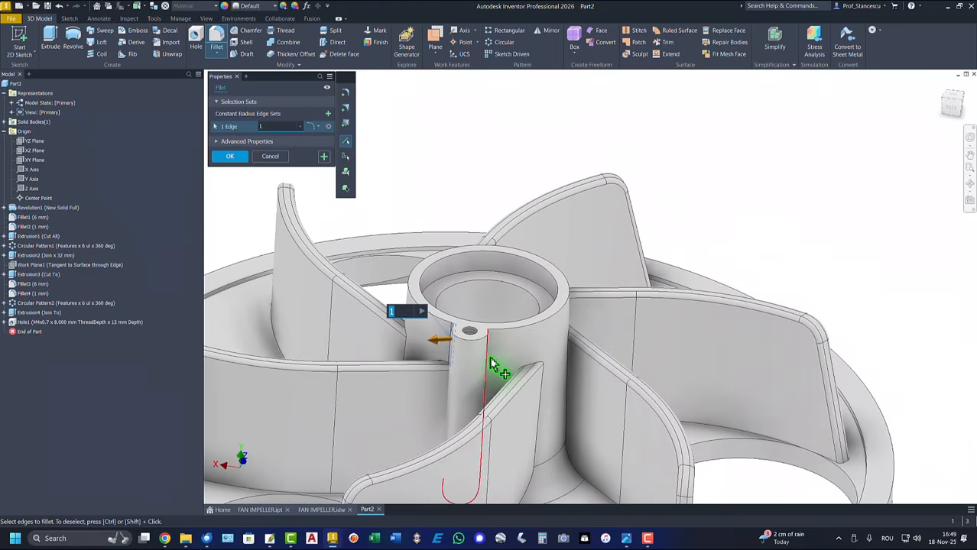
click(488, 358)
shift+middle_drag(669, 257, 233, 159)
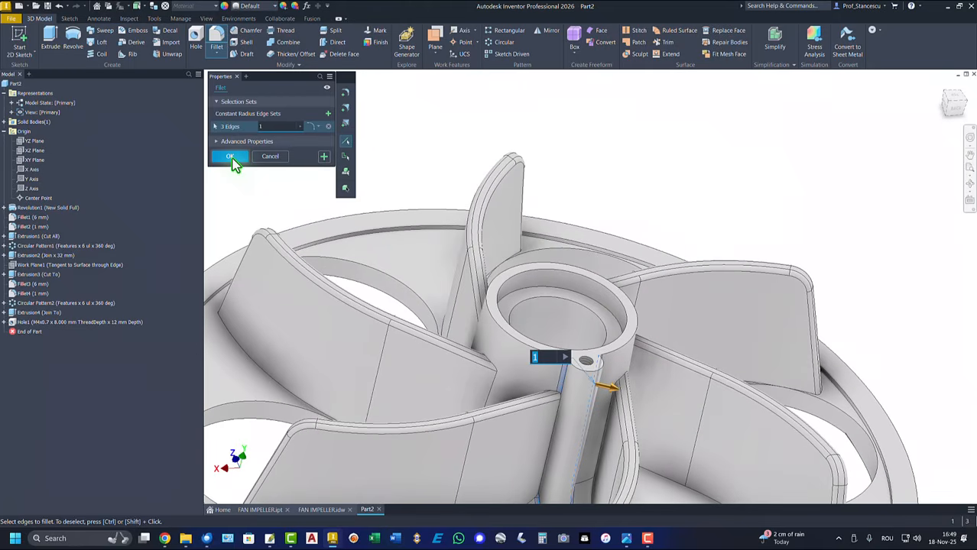
click(230, 157)
Circular-pattern the boss extrusion, its M4 tapped hole and its 1 mm fillet around the hub axis, 4 instances over 360 degrees
key(F6)
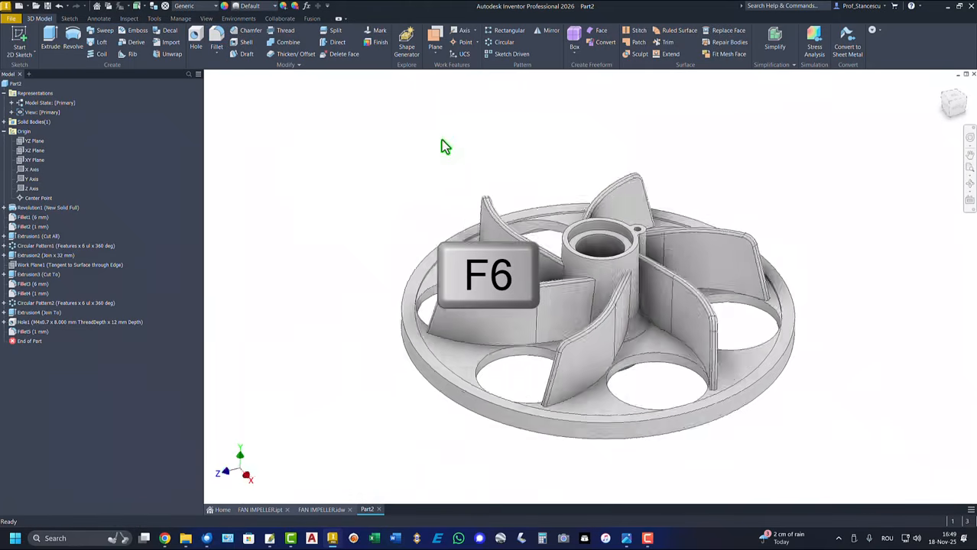
click(500, 42)
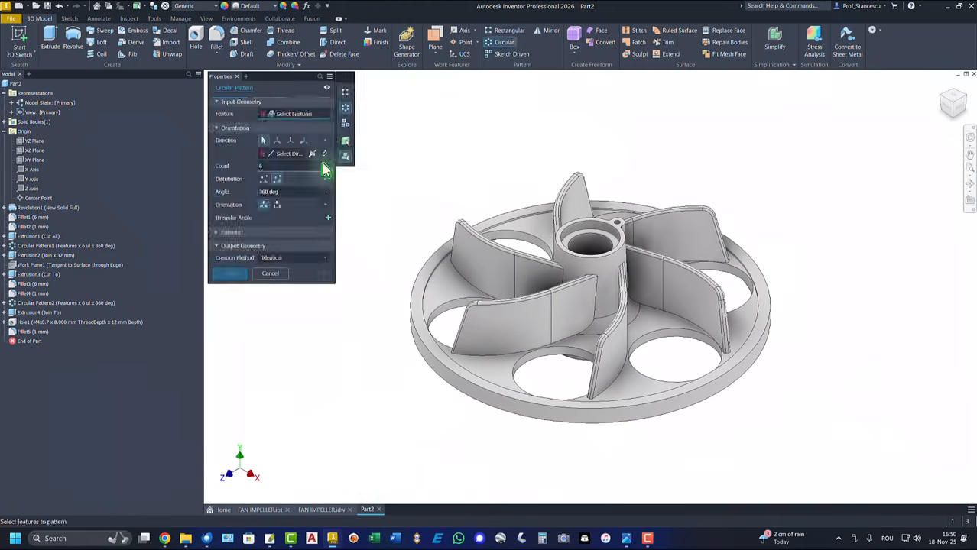
click(26, 334)
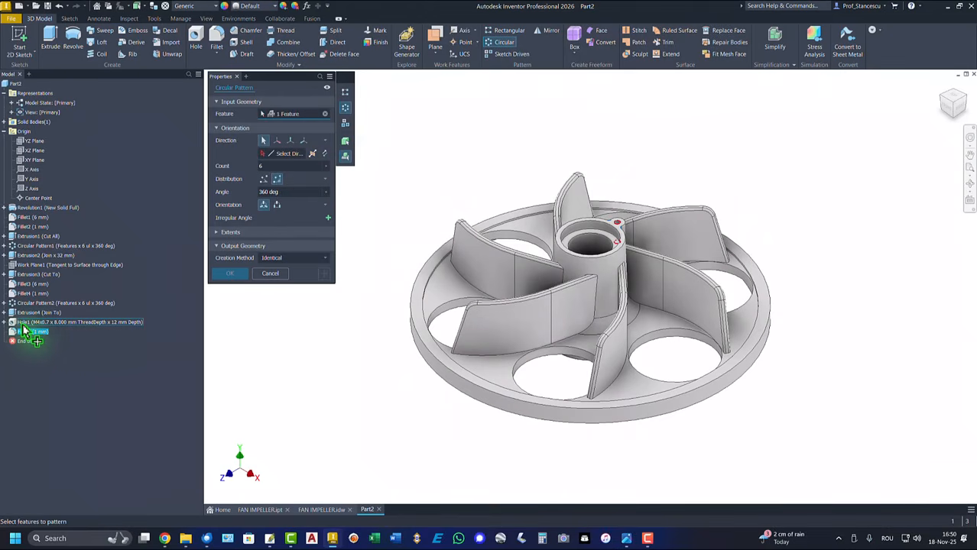
click(23, 323)
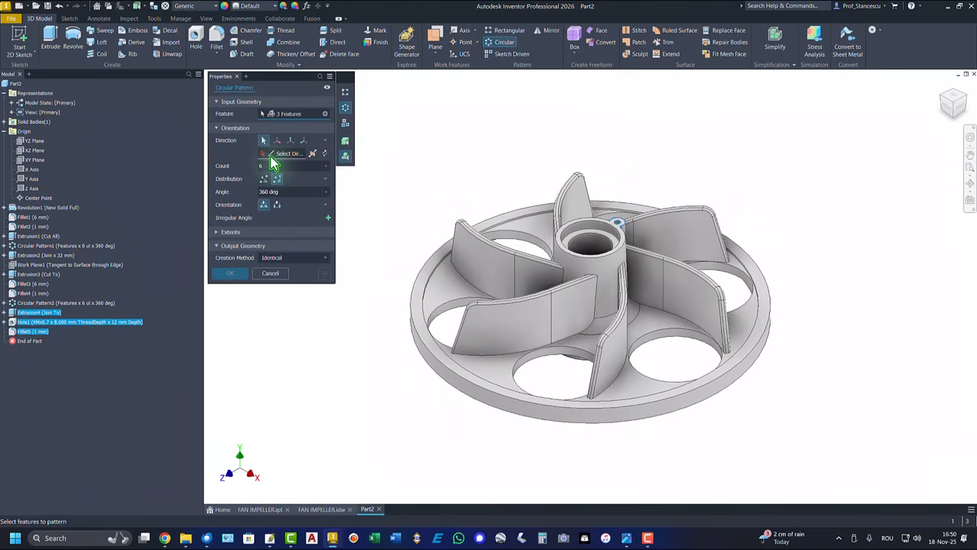
click(270, 158)
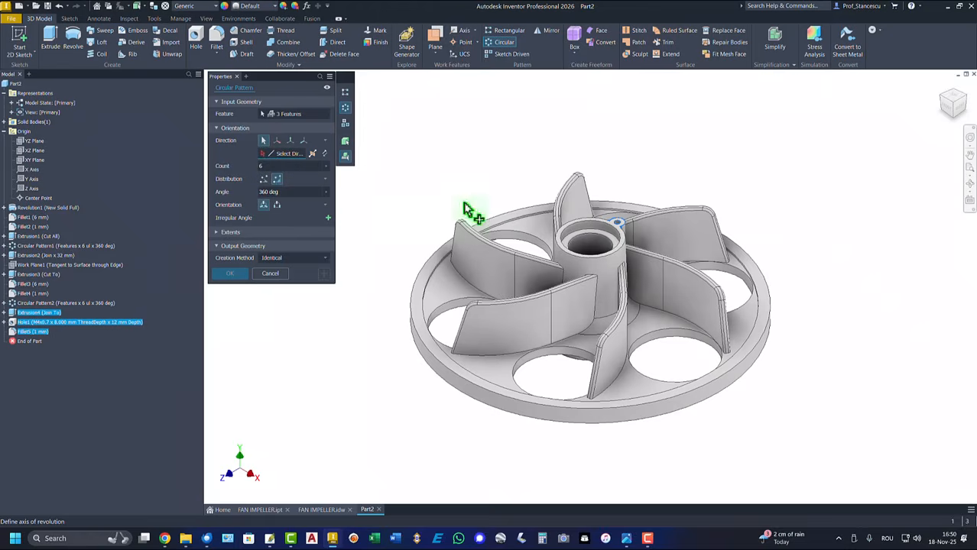
click(608, 279)
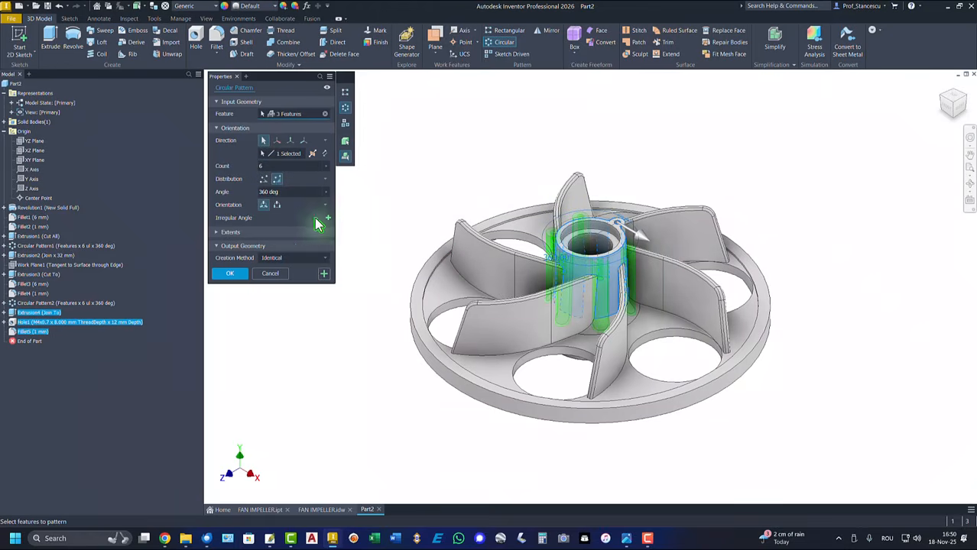
double_click(265, 167)
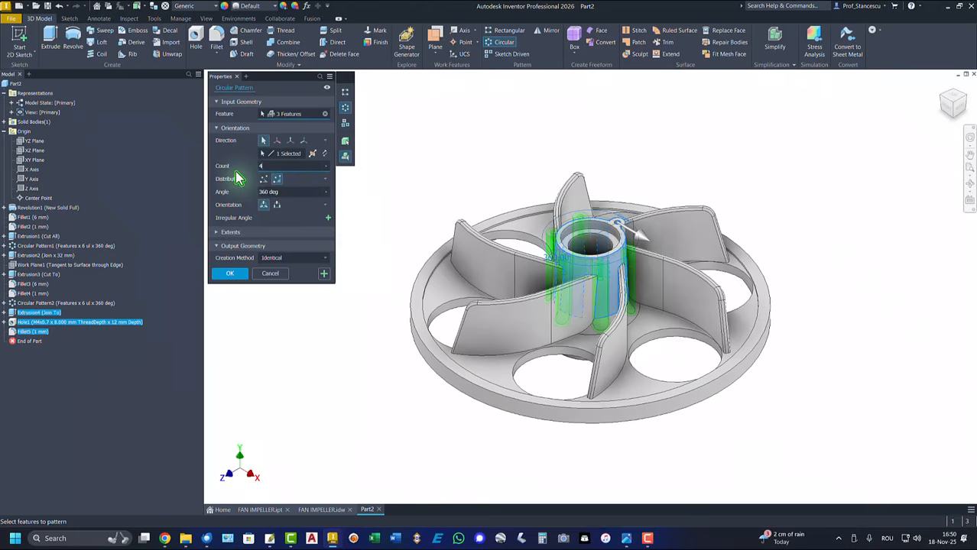
click(232, 273)
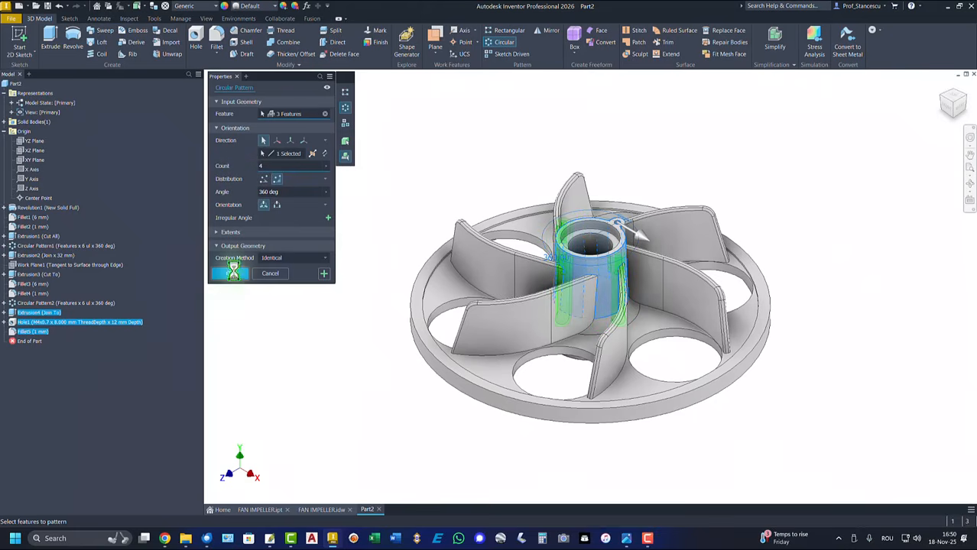
Fillet the outer edge loop of the hub's top face, including the four bosses, with a 1 mm radius
scroll(651, 173, down, 3)
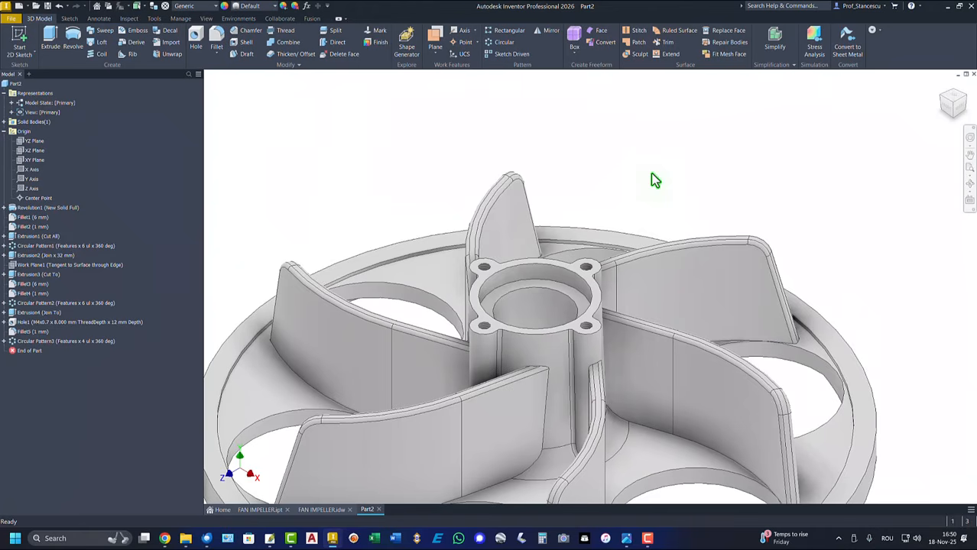
click(540, 335)
click(550, 329)
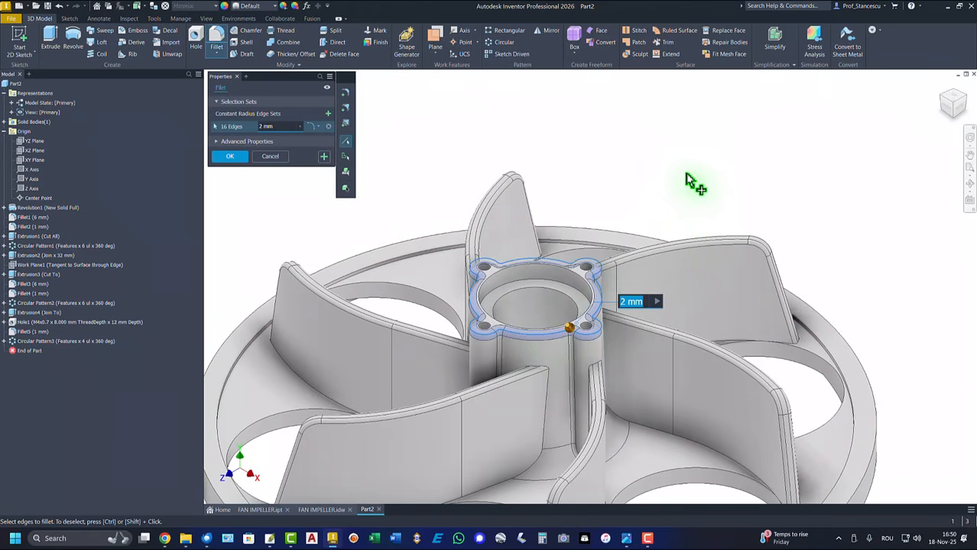
text(1)
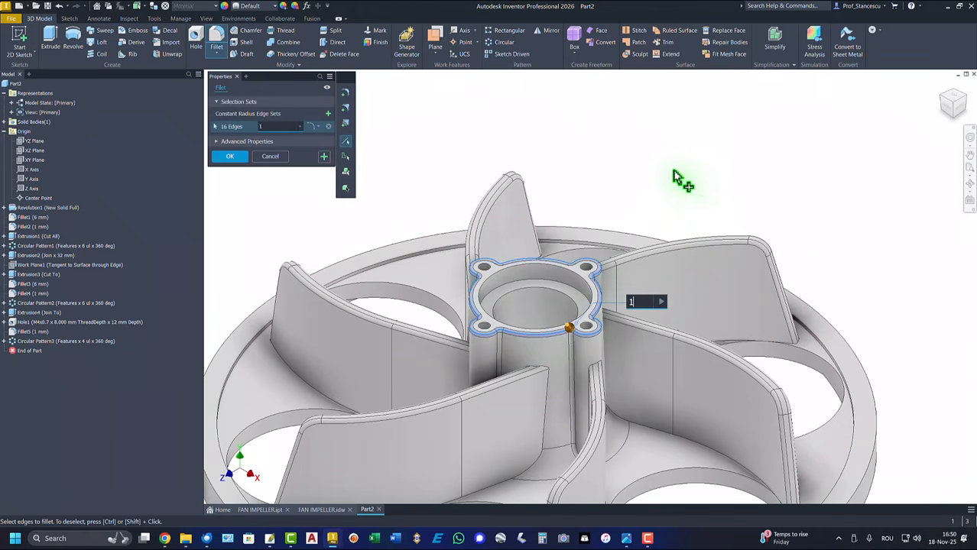
click(230, 161)
Return the model to its home view and collapse the Origin and Representations folders
key(F6)
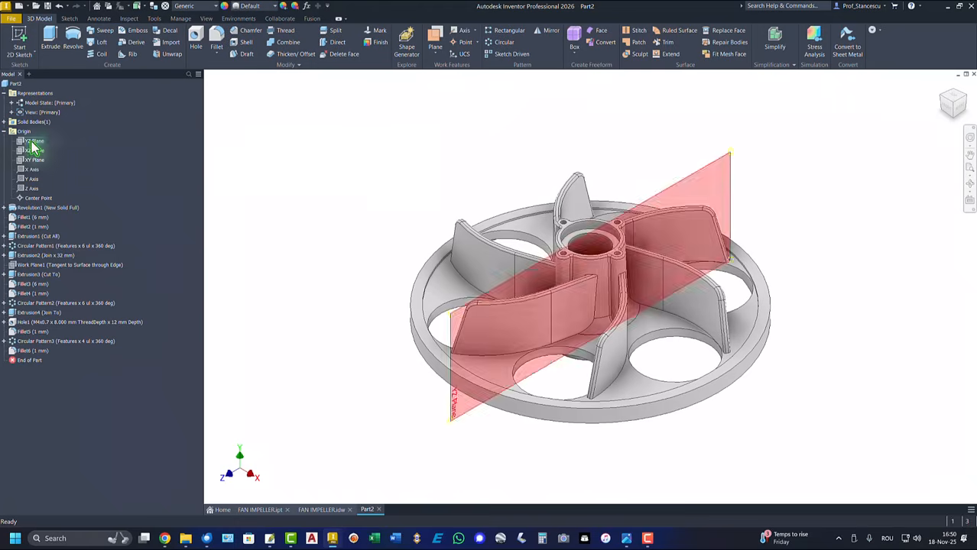
click(4, 131)
click(4, 94)
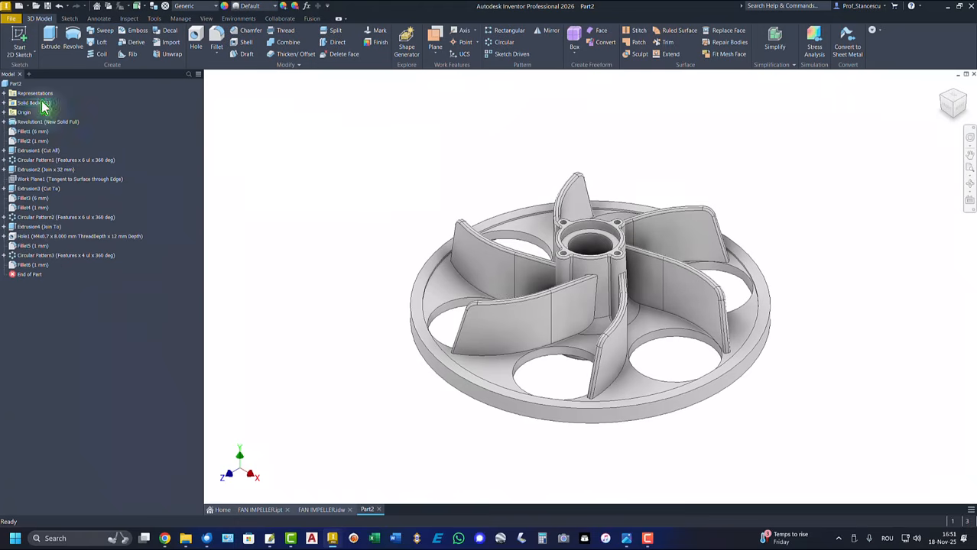
Copy the part's volume from the physical properties in its iProperties
click(10, 86)
right_click(9, 85)
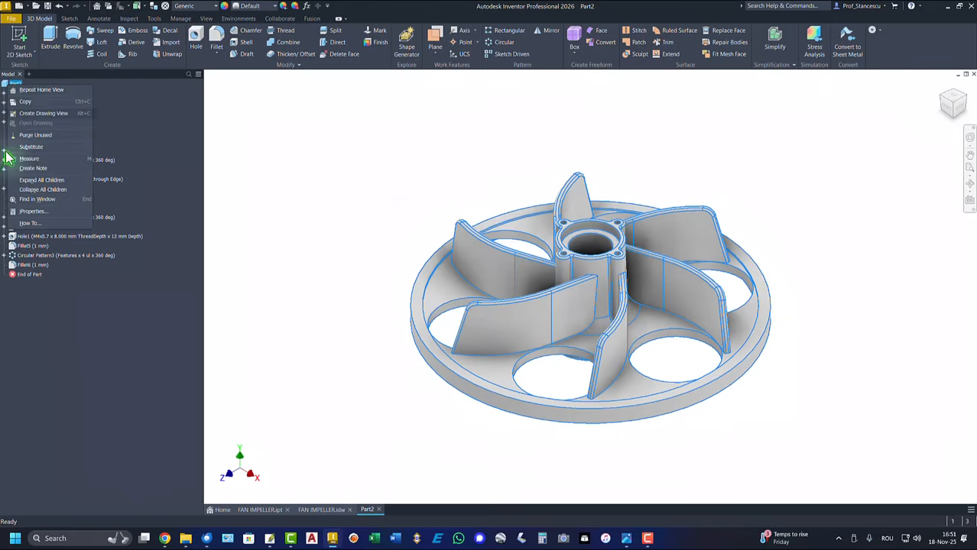
click(35, 217)
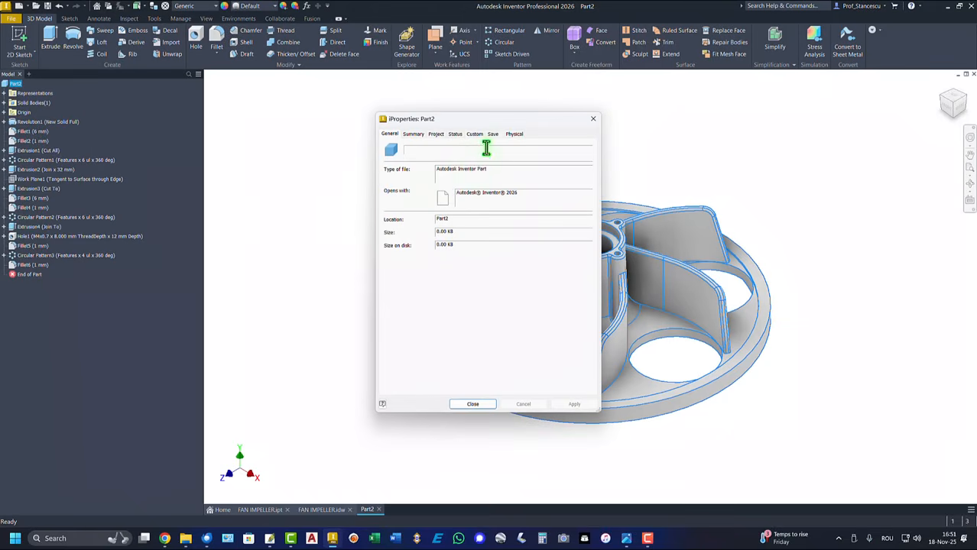
click(514, 136)
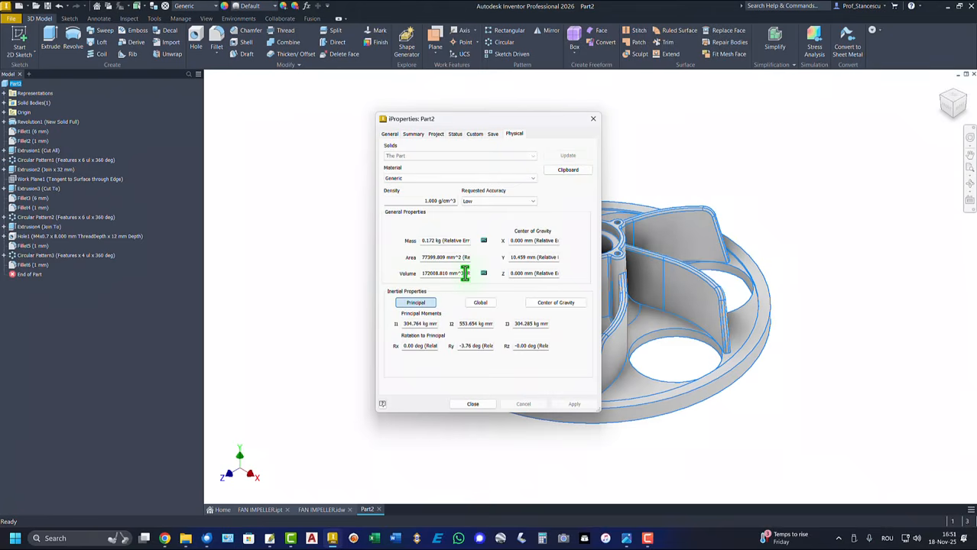
drag(463, 274, 392, 278)
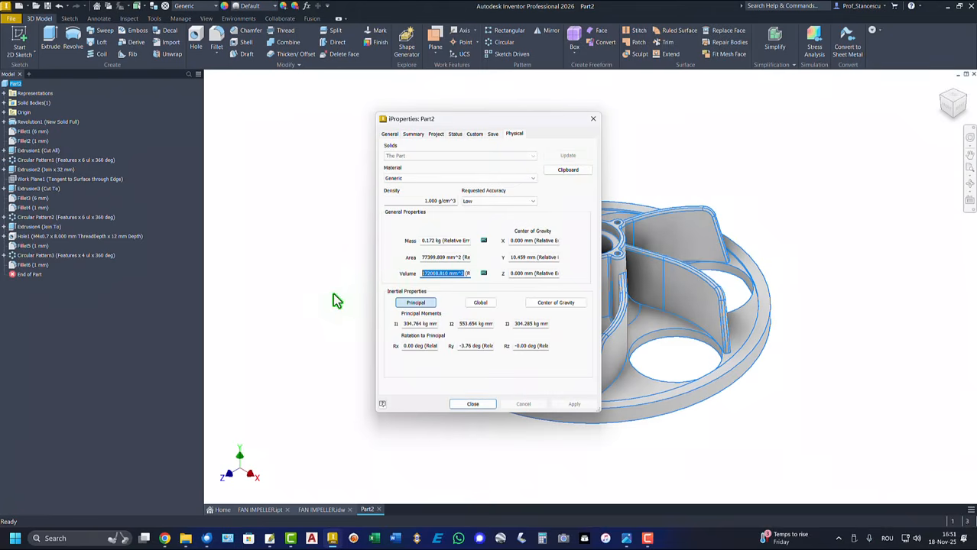
key(ctrl+c)
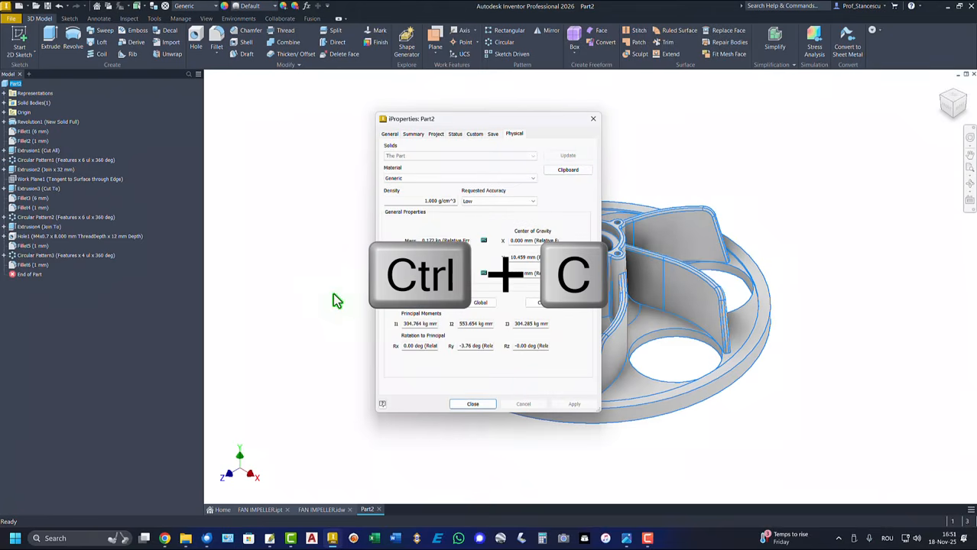
click(474, 406)
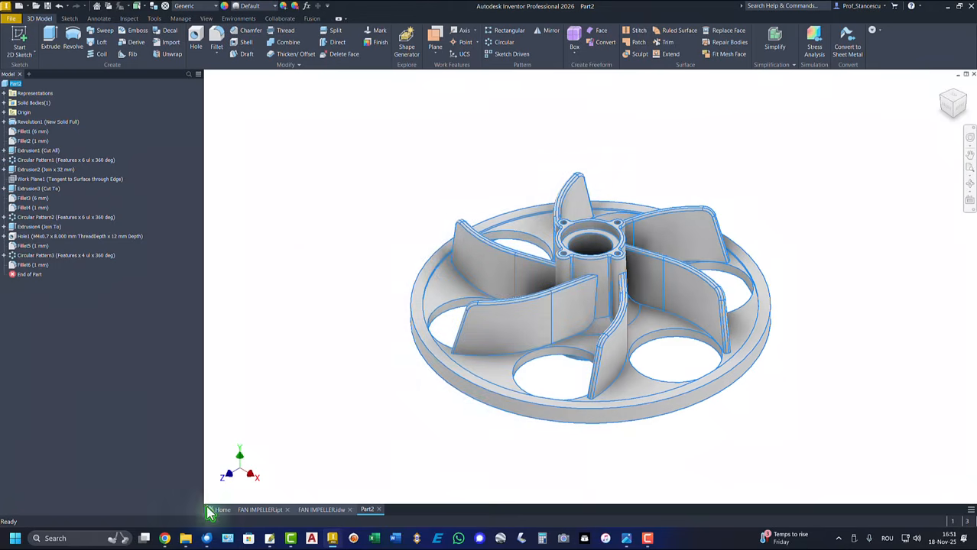
In the FAN IMPELLER.idw drawing, replace the volume value in the note text with the copied 172008.810 mm^3
click(323, 510)
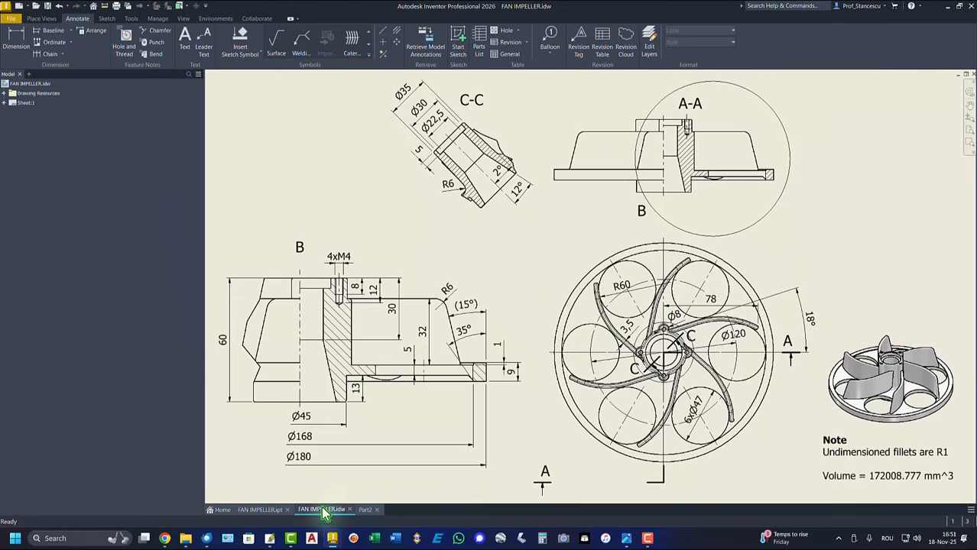
click(895, 475)
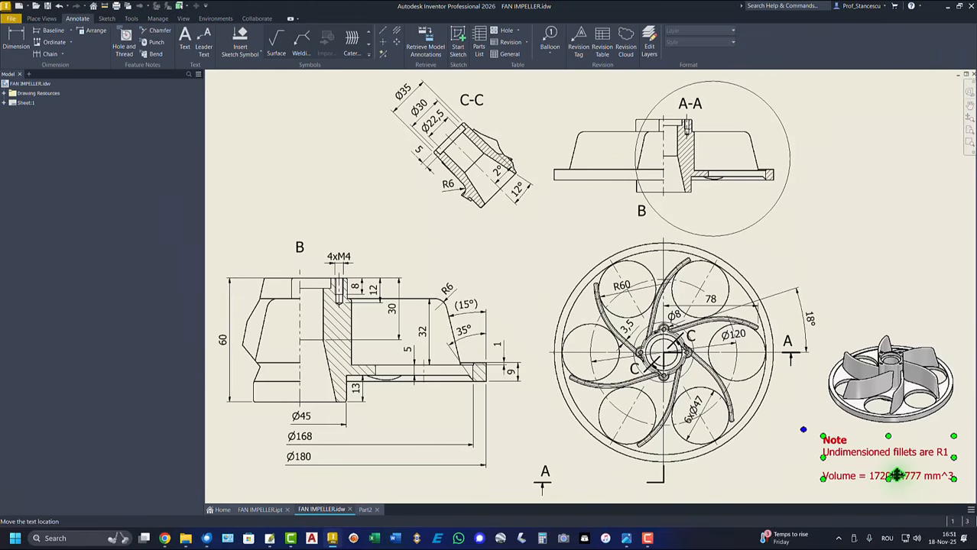
double_click(892, 478)
click(263, 363)
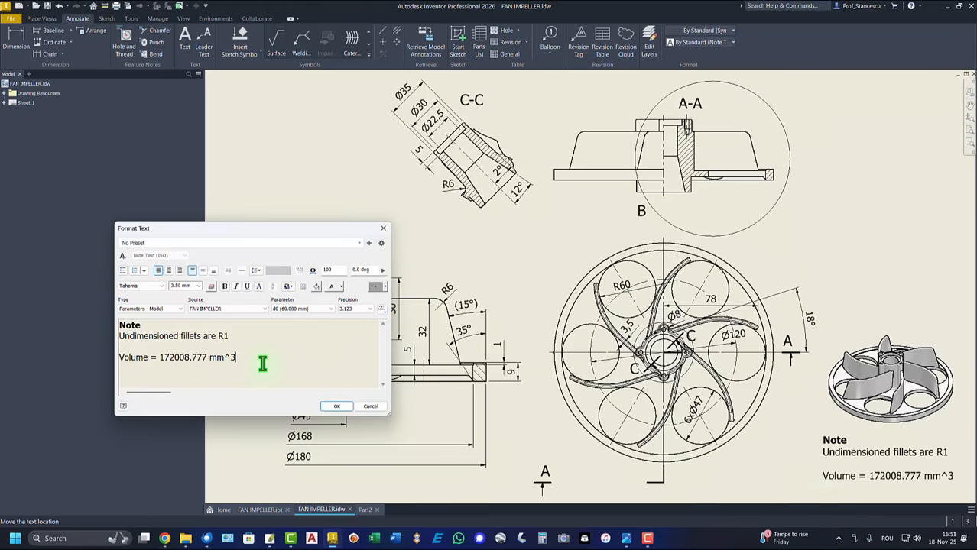
key(Return)
key(ctrl+v)
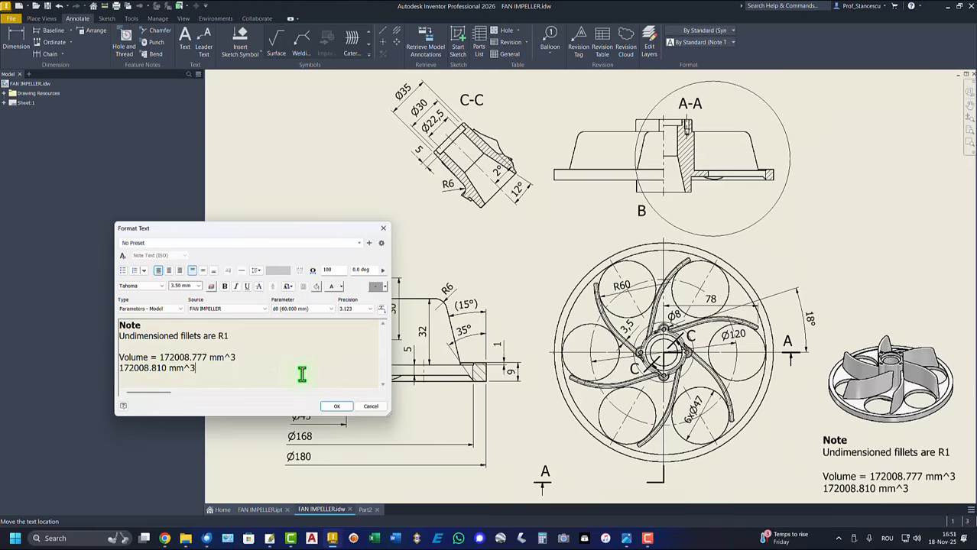
drag(160, 357, 233, 358)
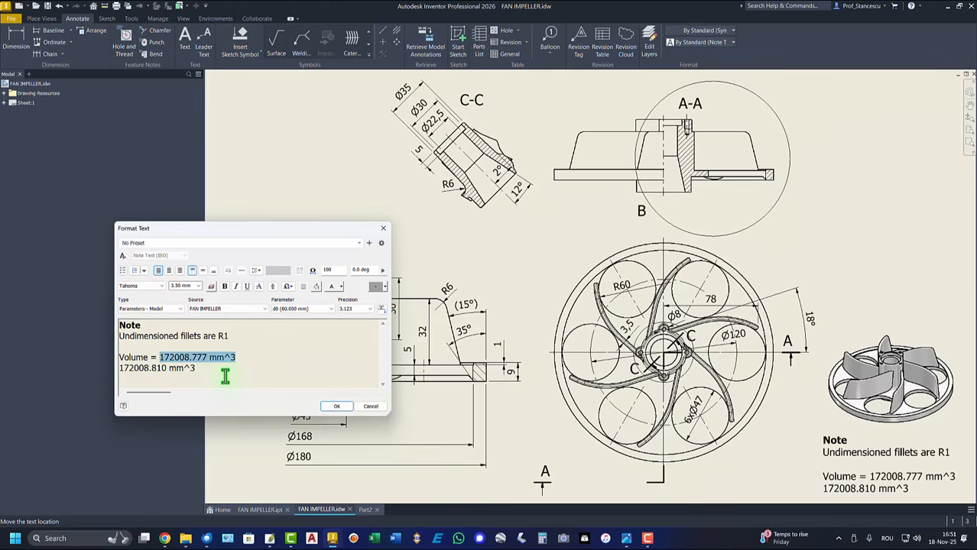
key(Delete)
key(Delete)
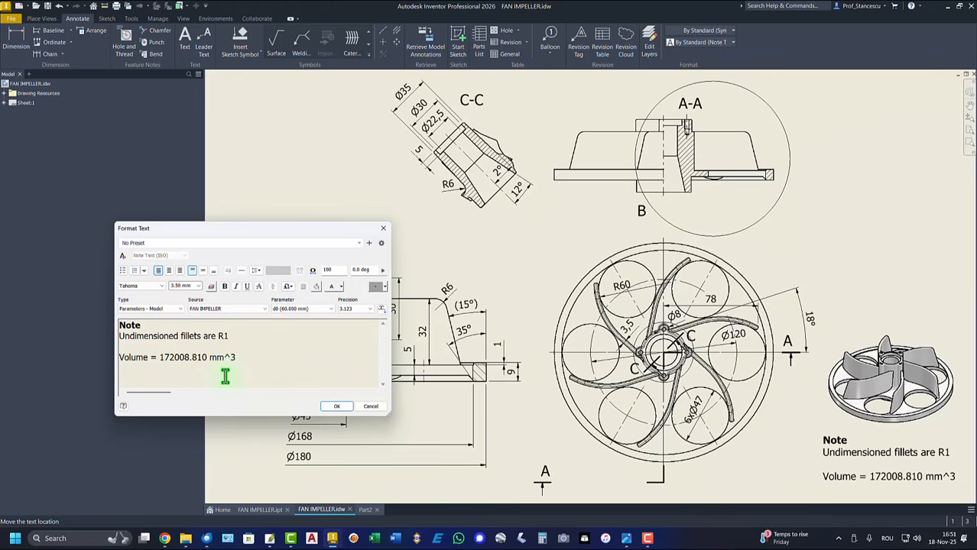
click(338, 406)
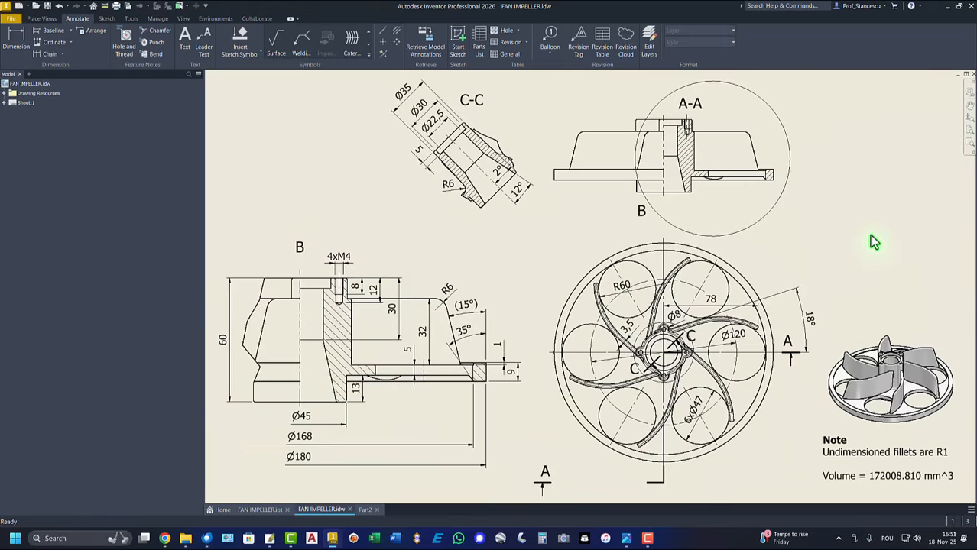
Assign the material Aluminum 6061-AHC to the impeller in the Part2 model
click(364, 510)
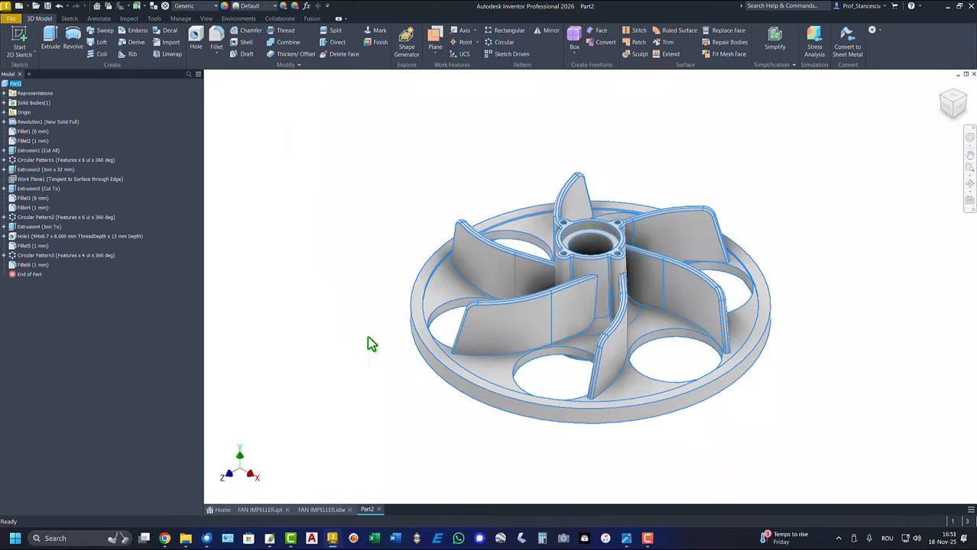
click(191, 14)
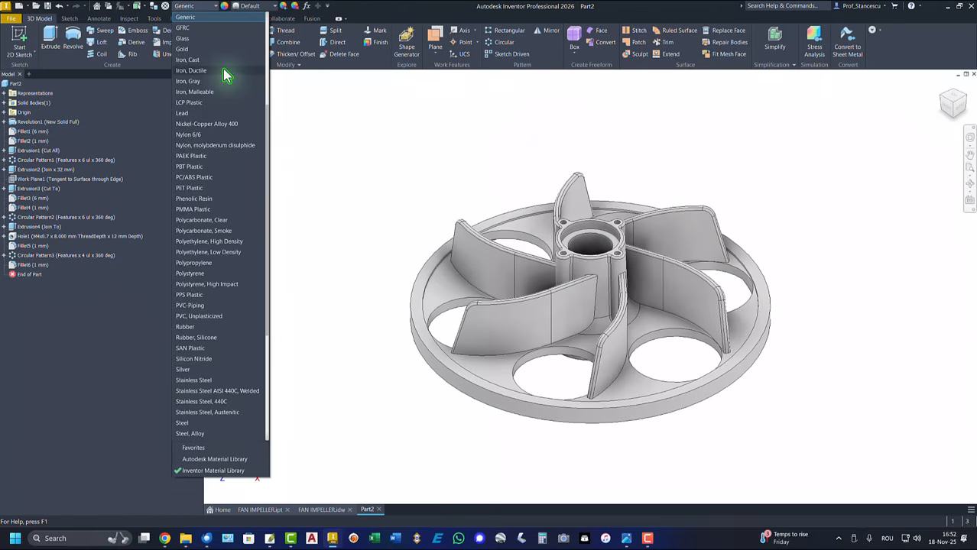
scroll(226, 75, up, 5)
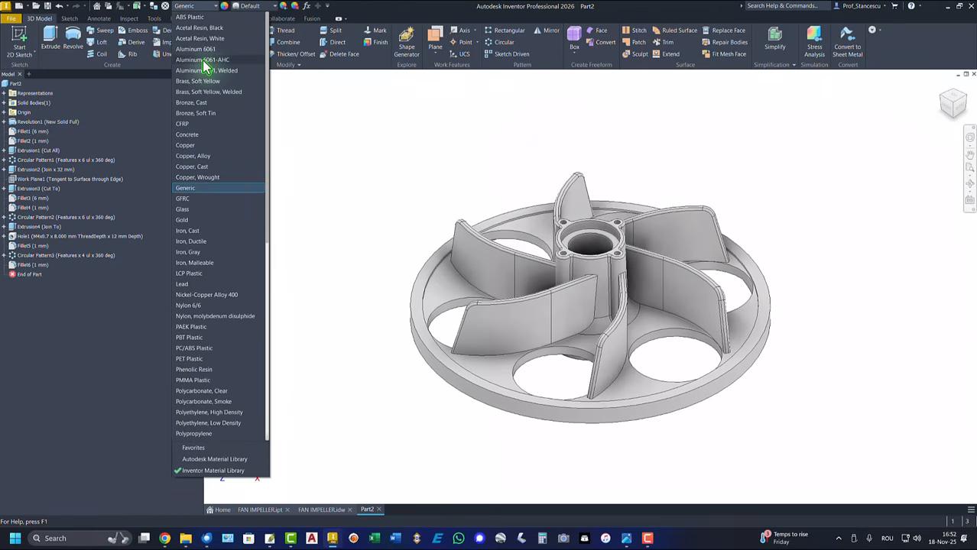
click(204, 60)
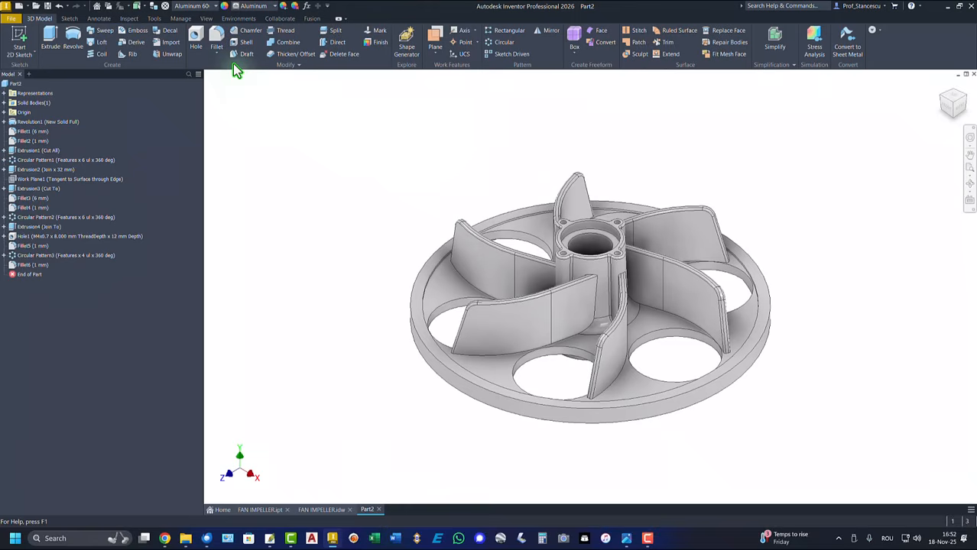
Set the view's lighting style to Default Lights
click(207, 18)
click(184, 55)
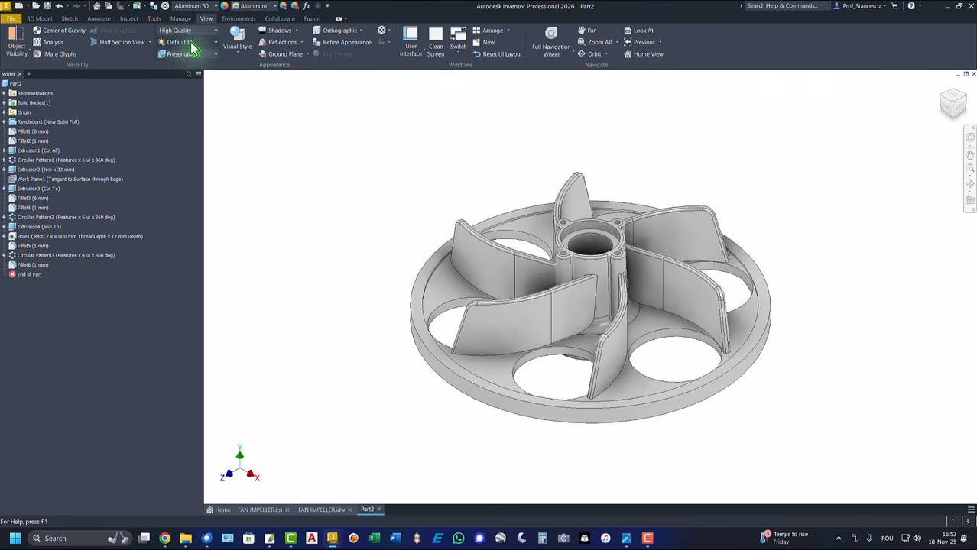
click(200, 42)
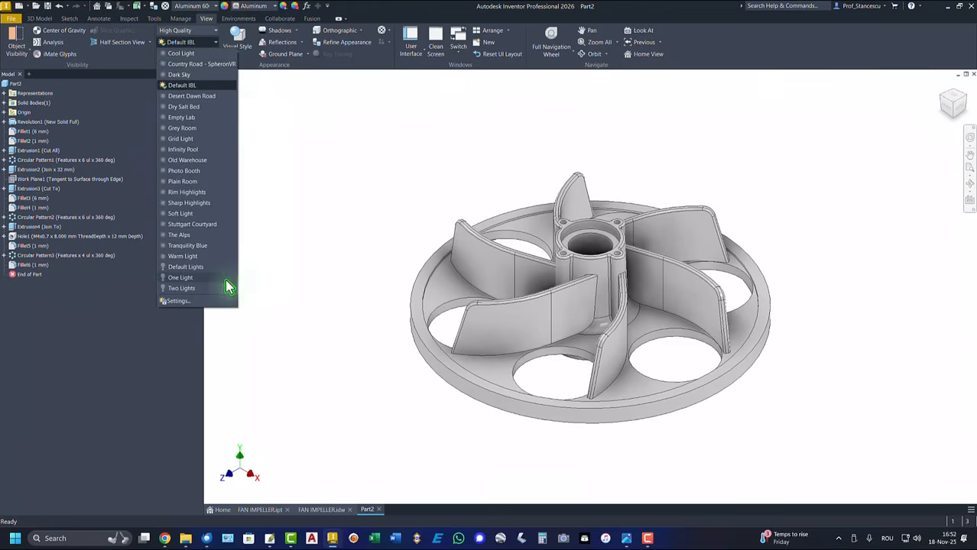
click(186, 268)
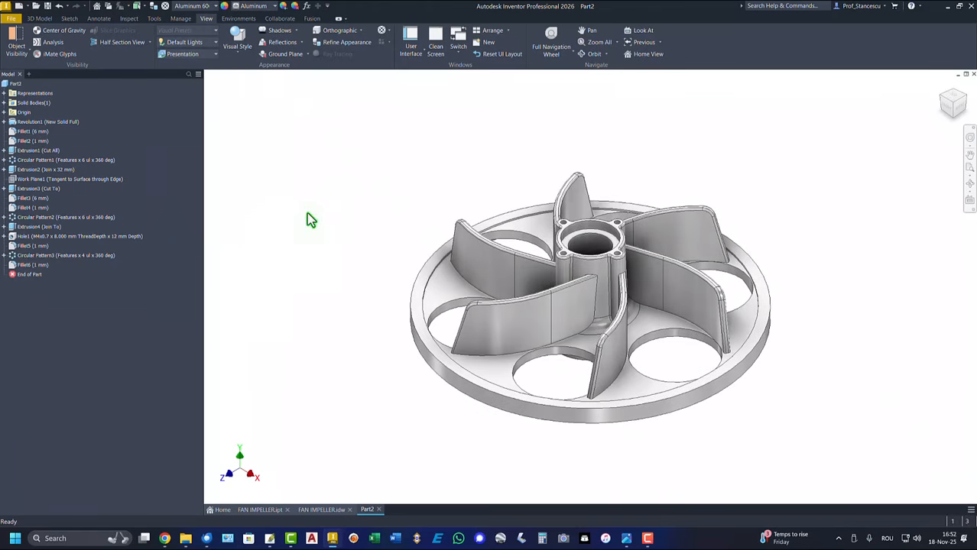
Compare the finished Part2 model with the reference model FAN IMPELLER.ipt, ending on Part2
click(250, 511)
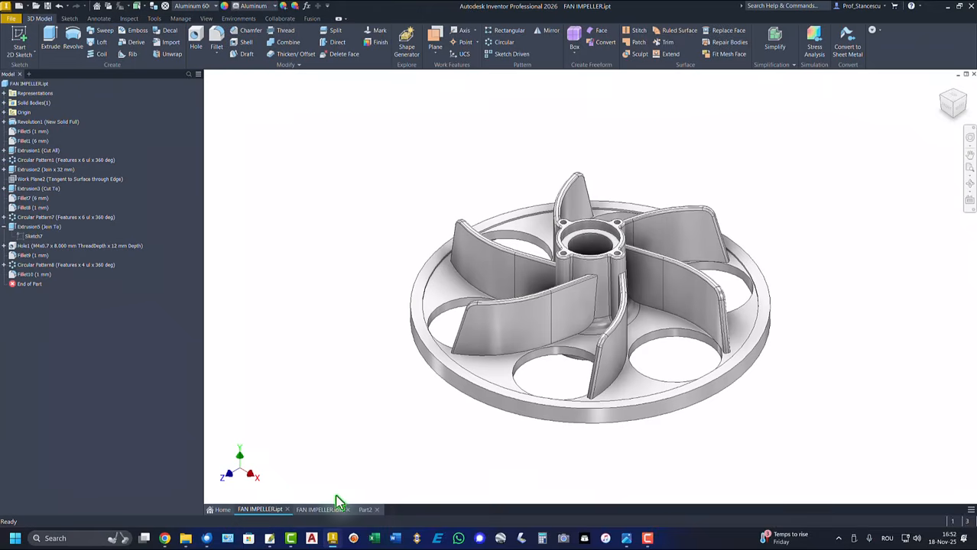
click(367, 510)
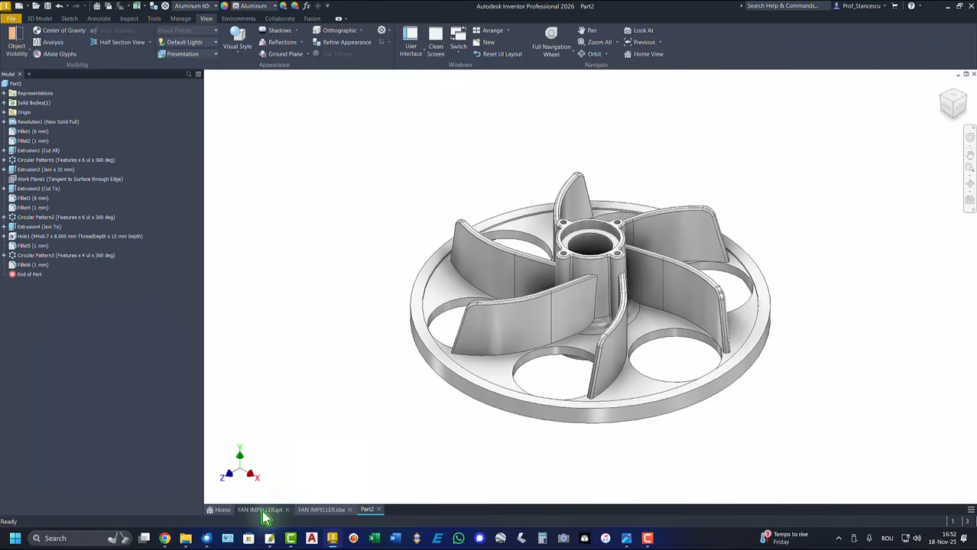
click(260, 510)
click(368, 511)
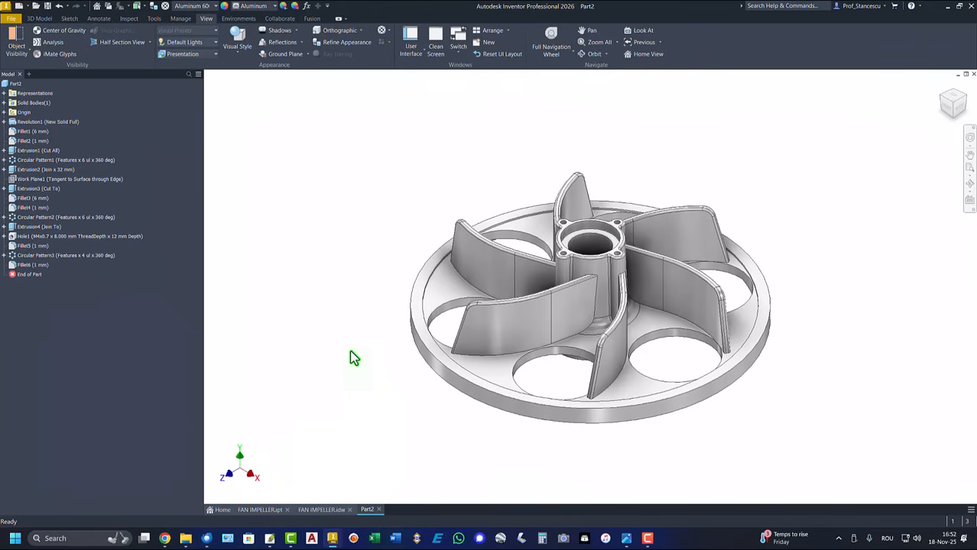